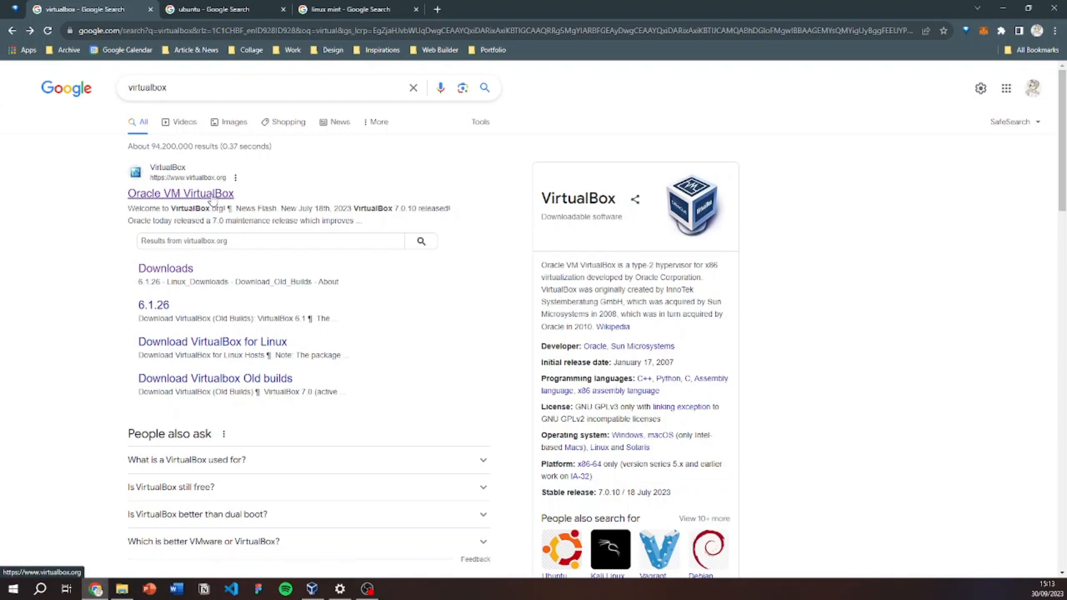
Open the official Oracle VM VirtualBox site from the 'virtualbox' Google results.
click(213, 200)
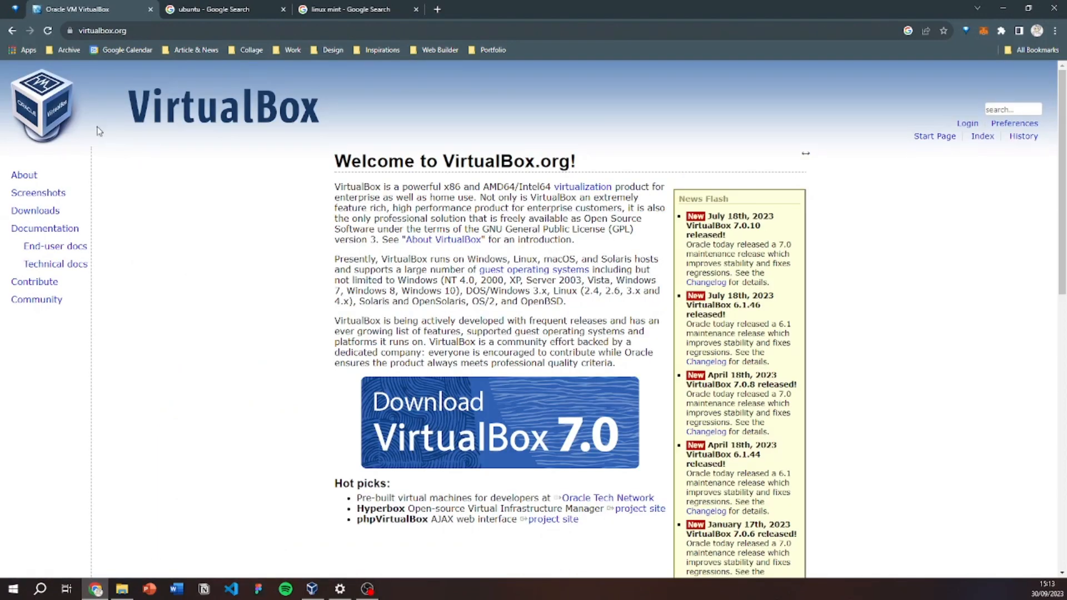
Go to the VirtualBox 7.0.10 Downloads page, review the platform packages, then minimize Chrome.
click(46, 215)
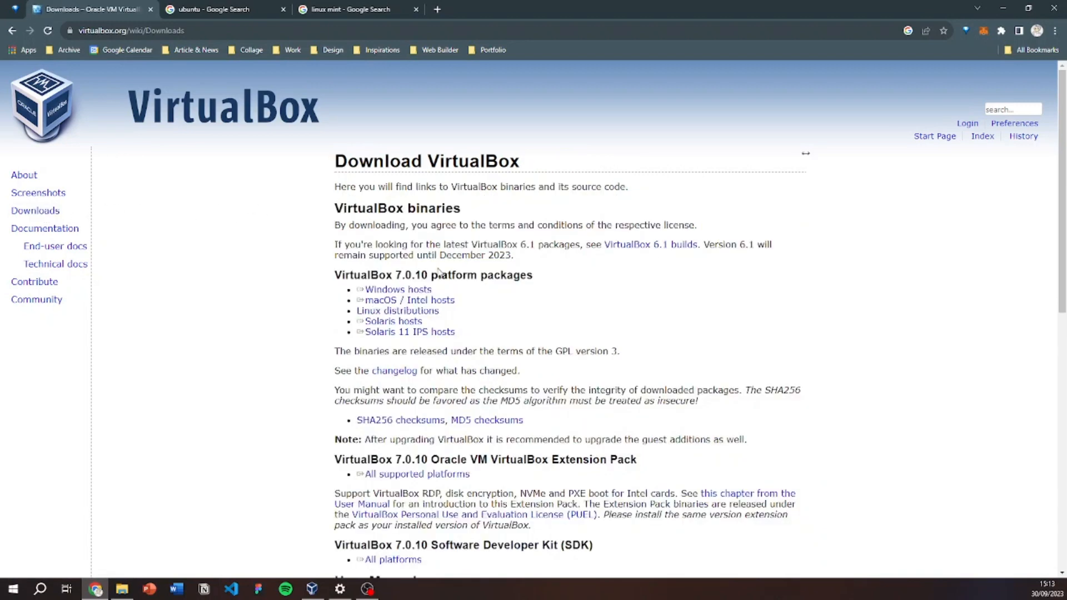
scroll(494, 277, down, 1)
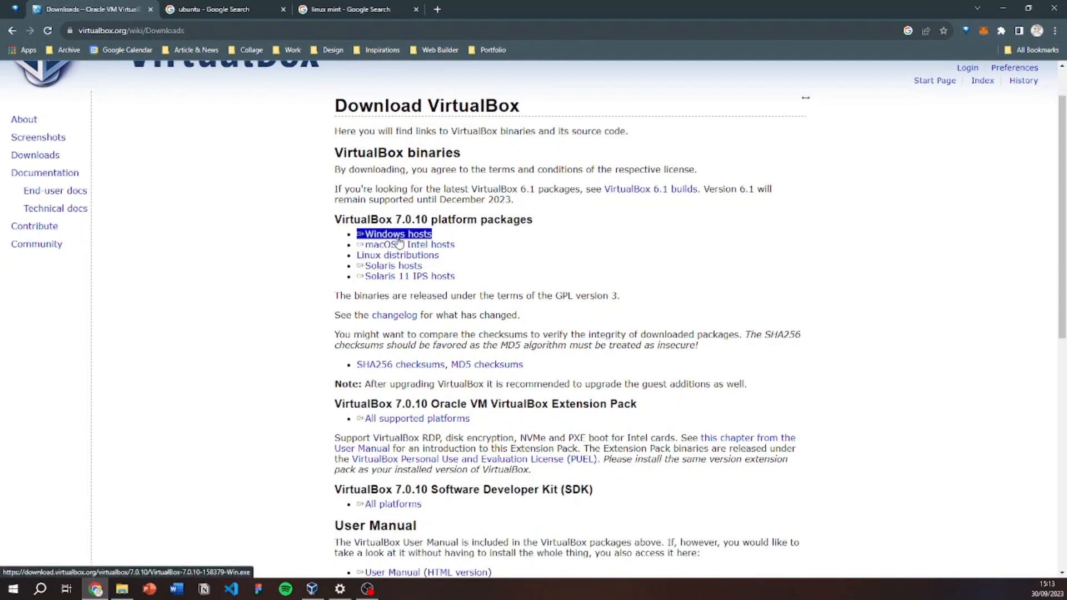
scroll(517, 260, up, 1)
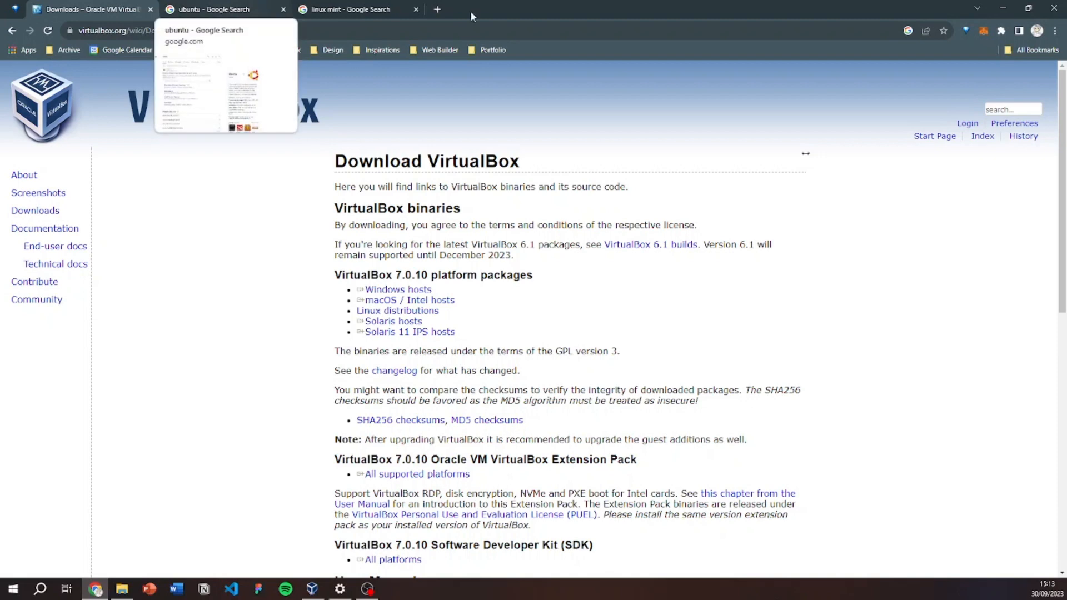
click(1004, 8)
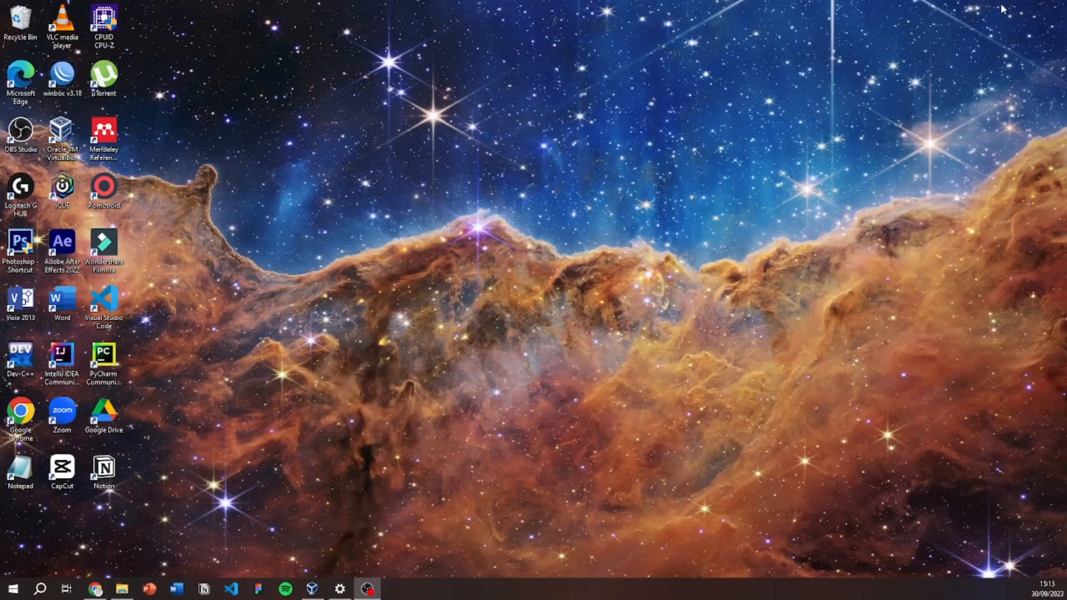
Launch VirtualBox Manager, look over the existing machines list, and return to Chrome.
double_click(62, 136)
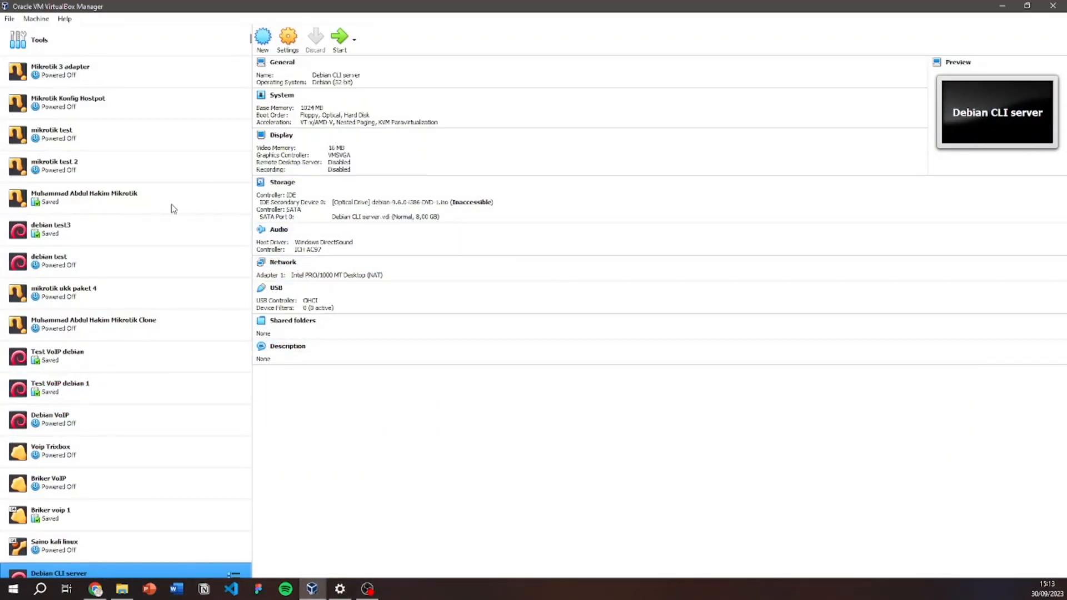
scroll(144, 214, down, 3)
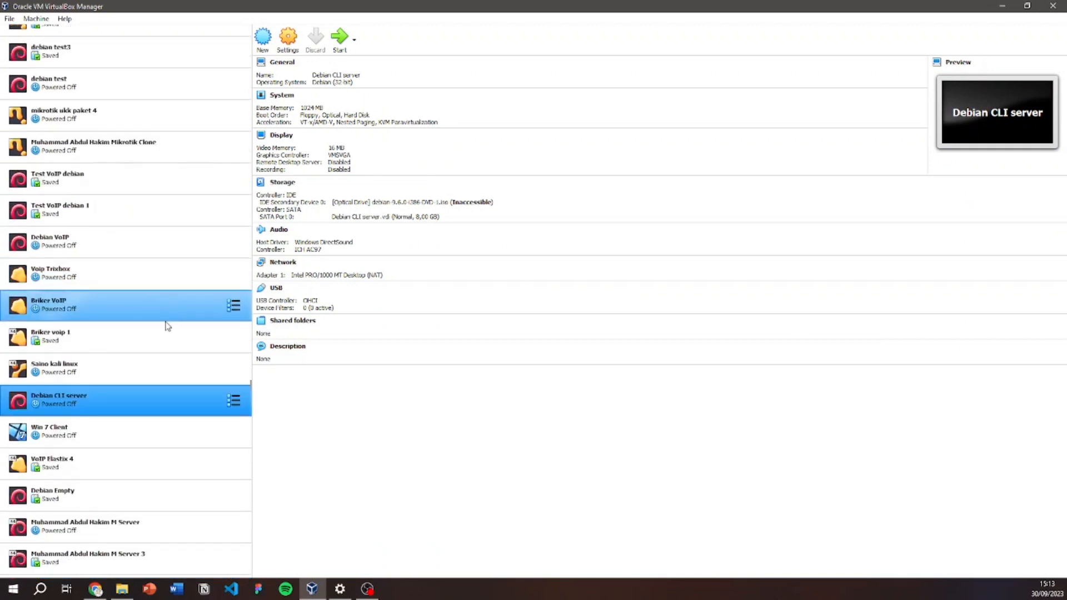
scroll(151, 390, down, 1)
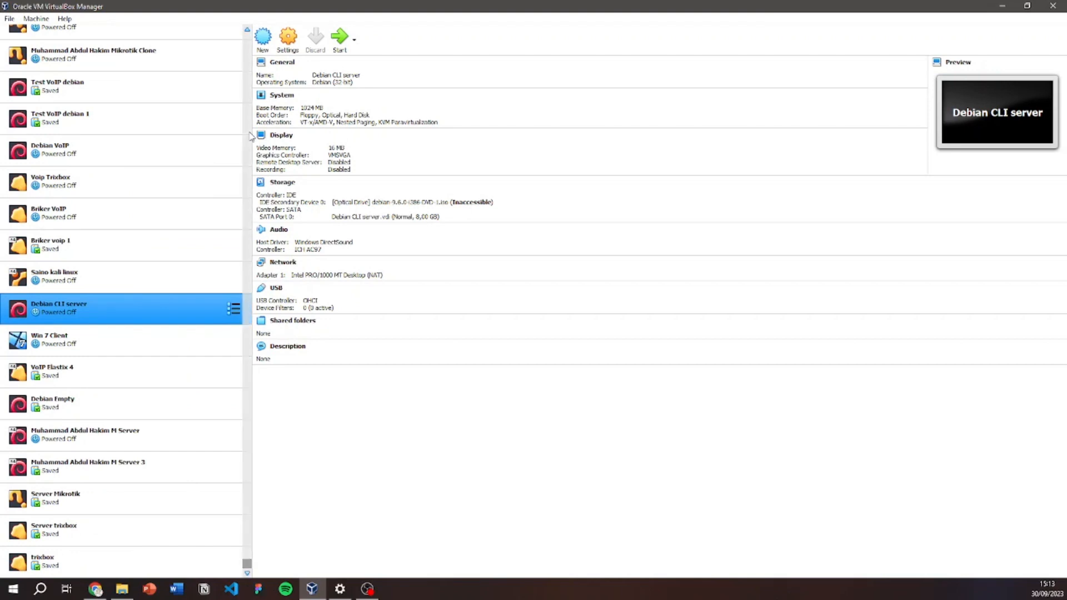
scroll(164, 282, up, 3)
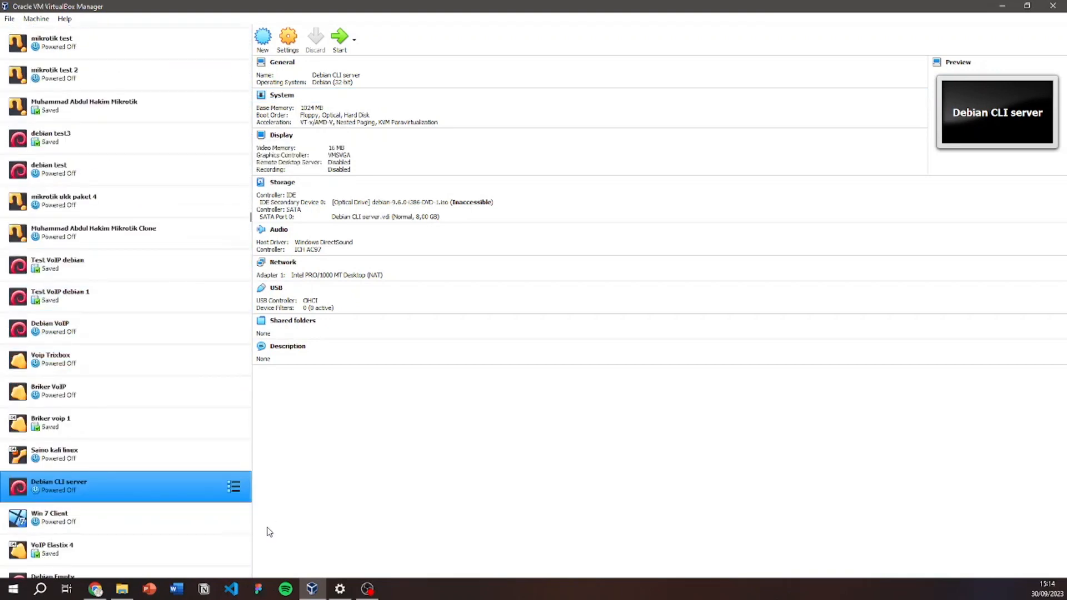
click(96, 590)
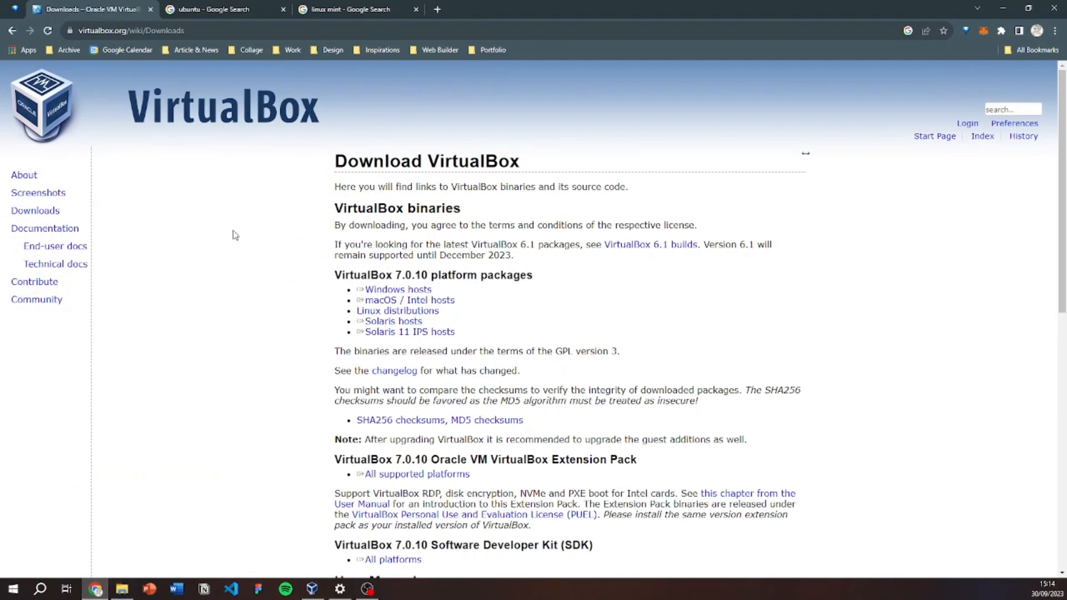
From the ubuntu search results, reach ubuntu.com's Ubuntu Desktop for developers page via the Developer menu.
click(222, 6)
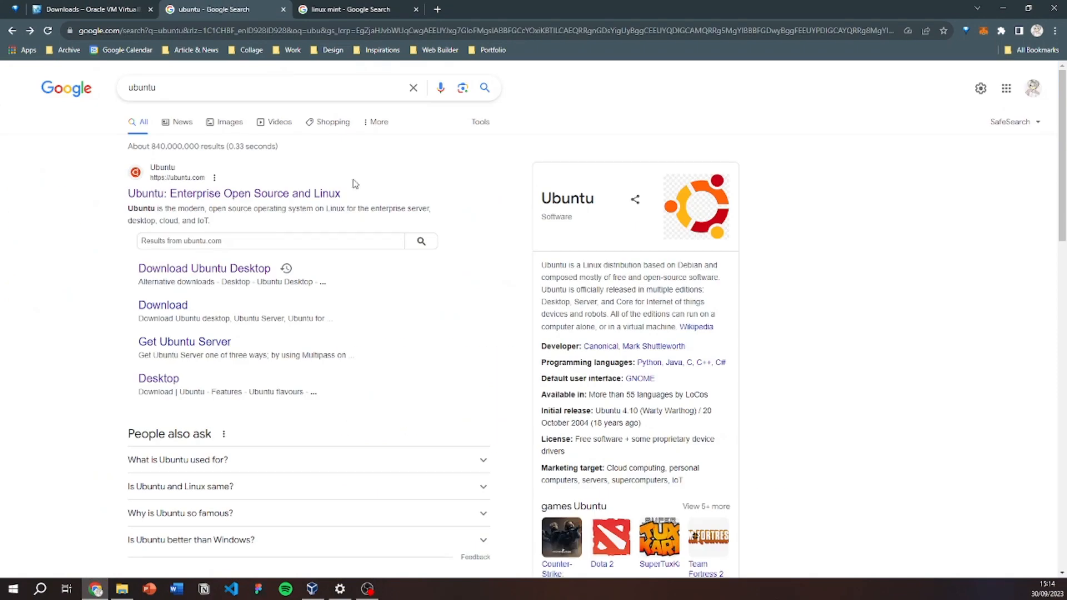
click(325, 189)
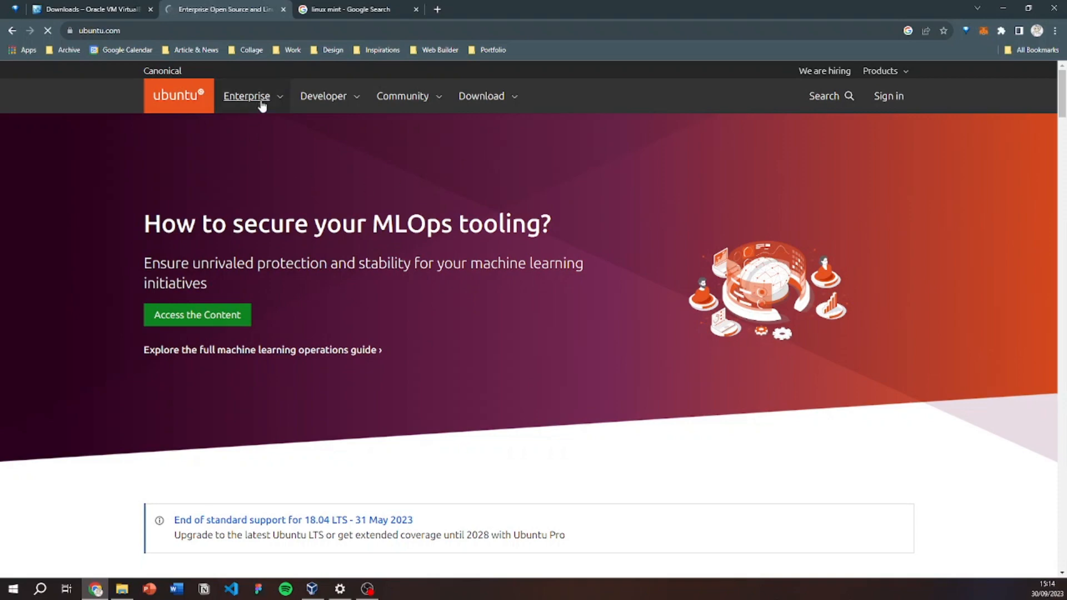
click(280, 98)
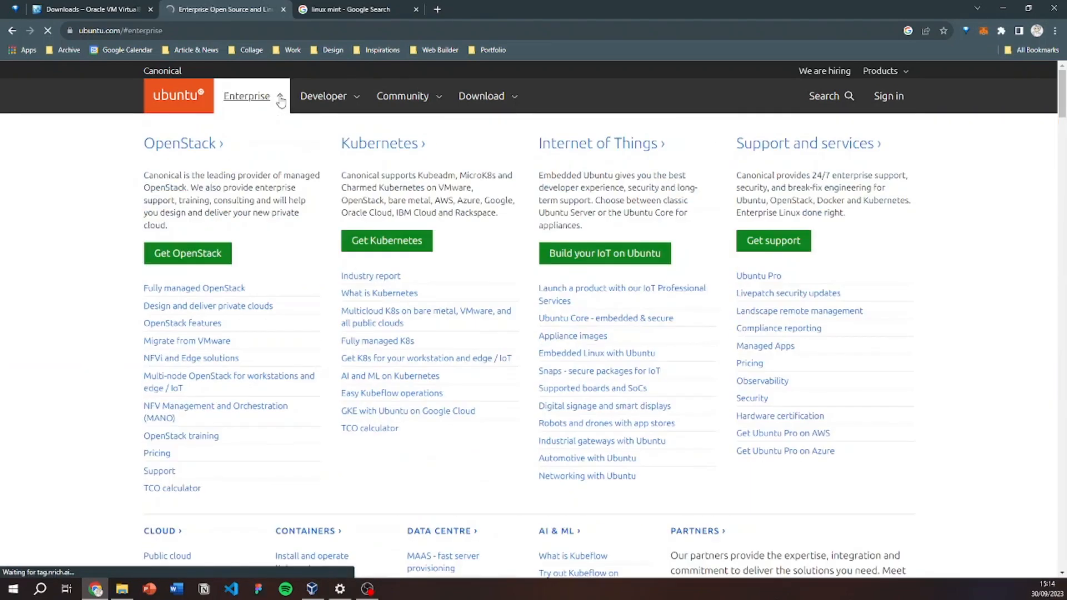
click(326, 99)
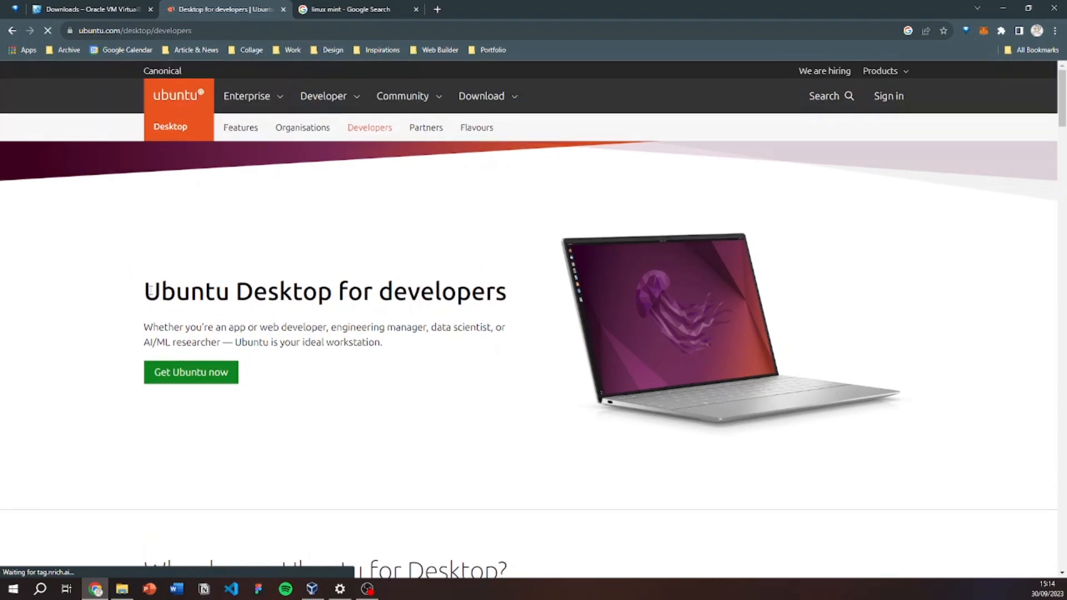
Open the Ubuntu Desktop download page with 'Get Ubuntu now'.
drag(148, 292, 269, 297)
click(359, 301)
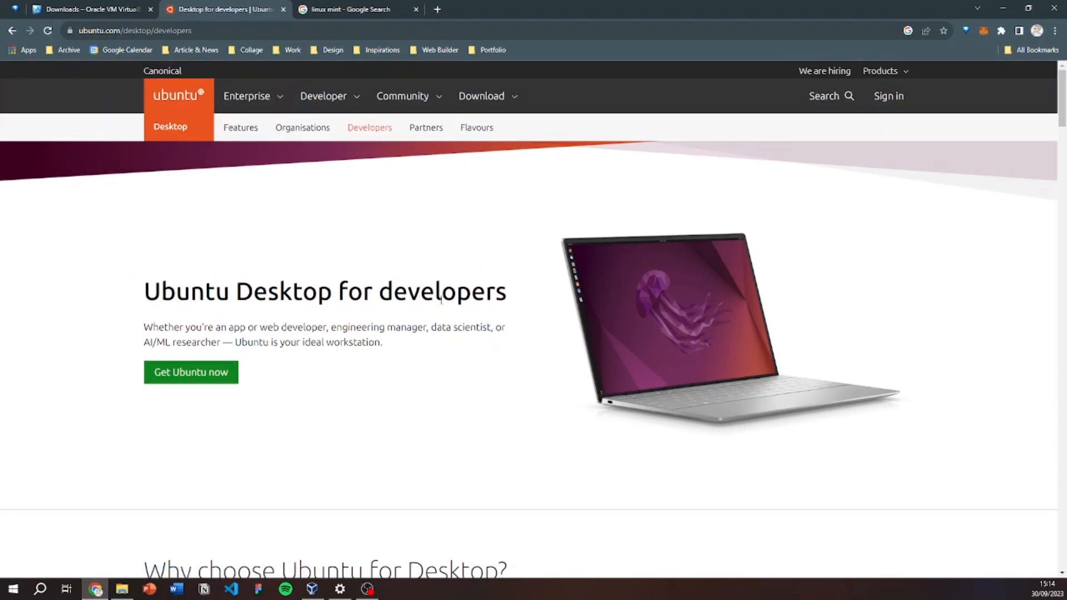
scroll(417, 300, down, 2)
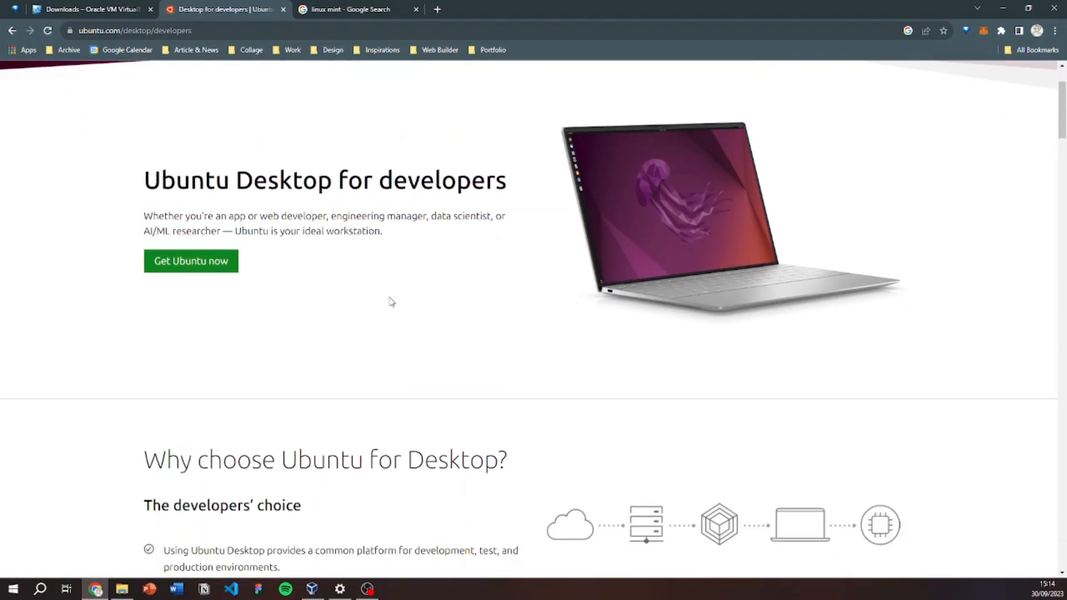
click(201, 262)
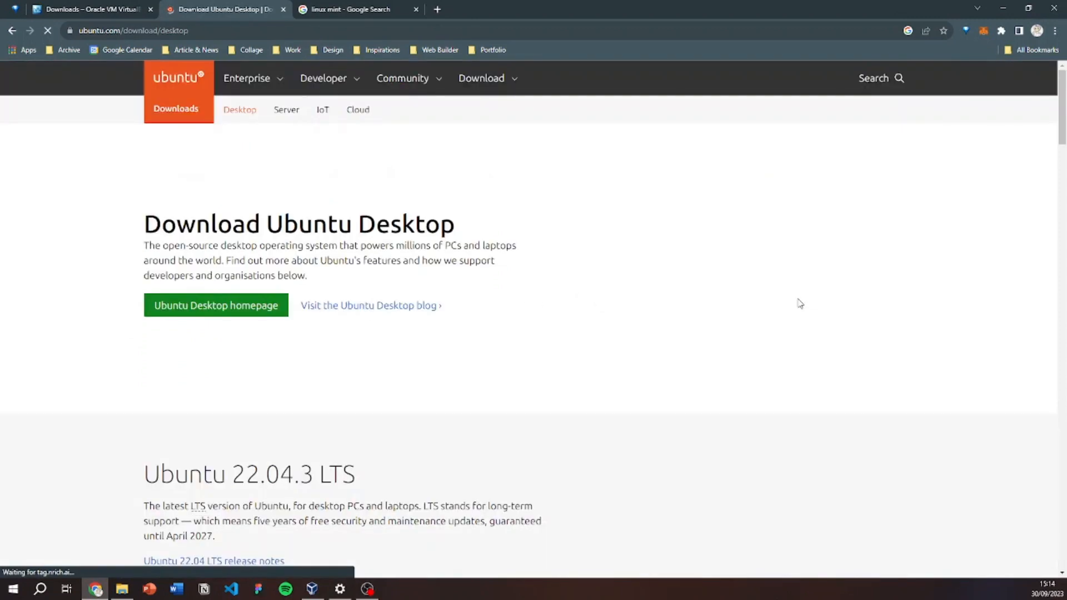
Review the Ubuntu 22.04.3 LTS download section, highlighting the LTS label.
scroll(791, 308, down, 8)
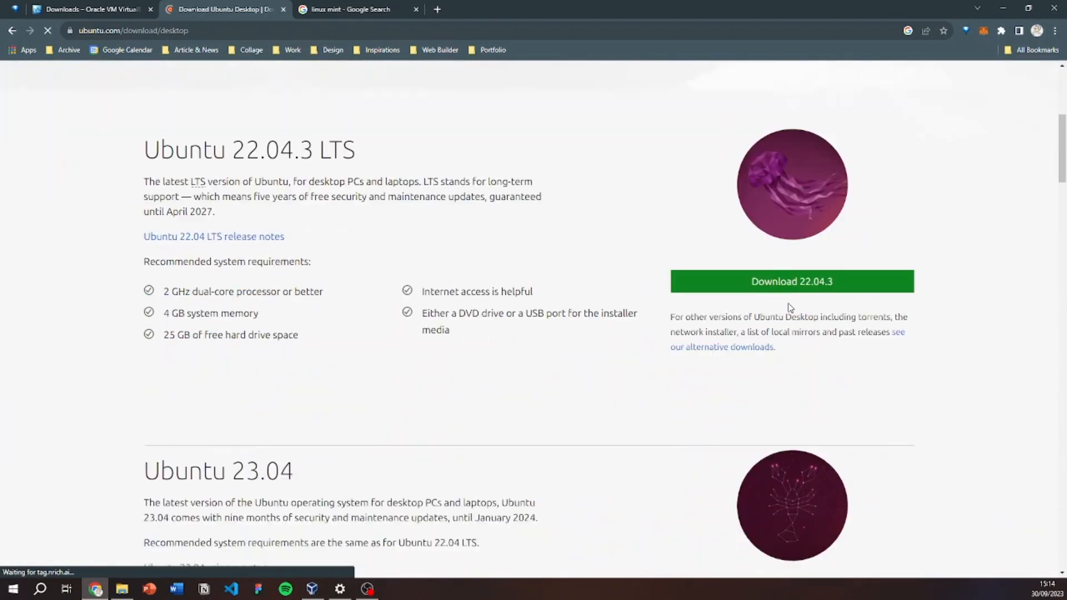
scroll(790, 305, up, 6)
scroll(788, 303, down, 5)
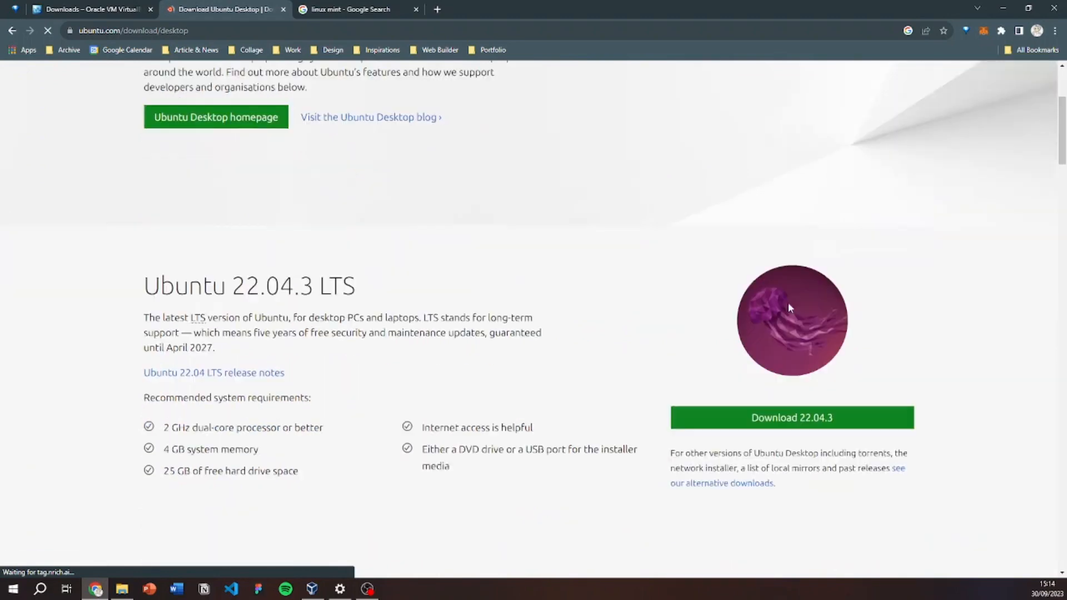
scroll(520, 309, up, 1)
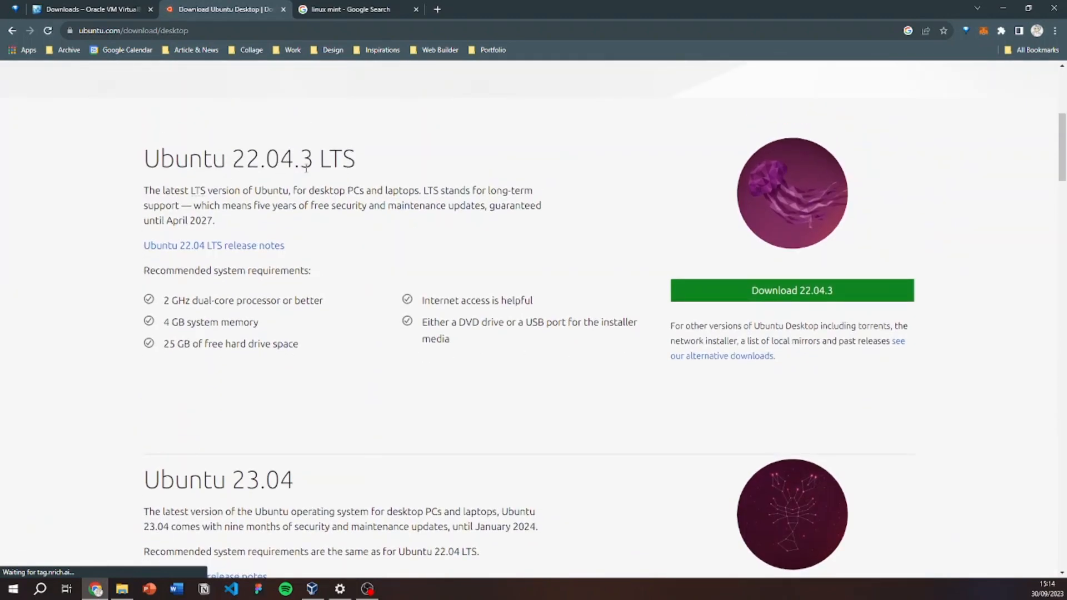
drag(322, 164, 440, 179)
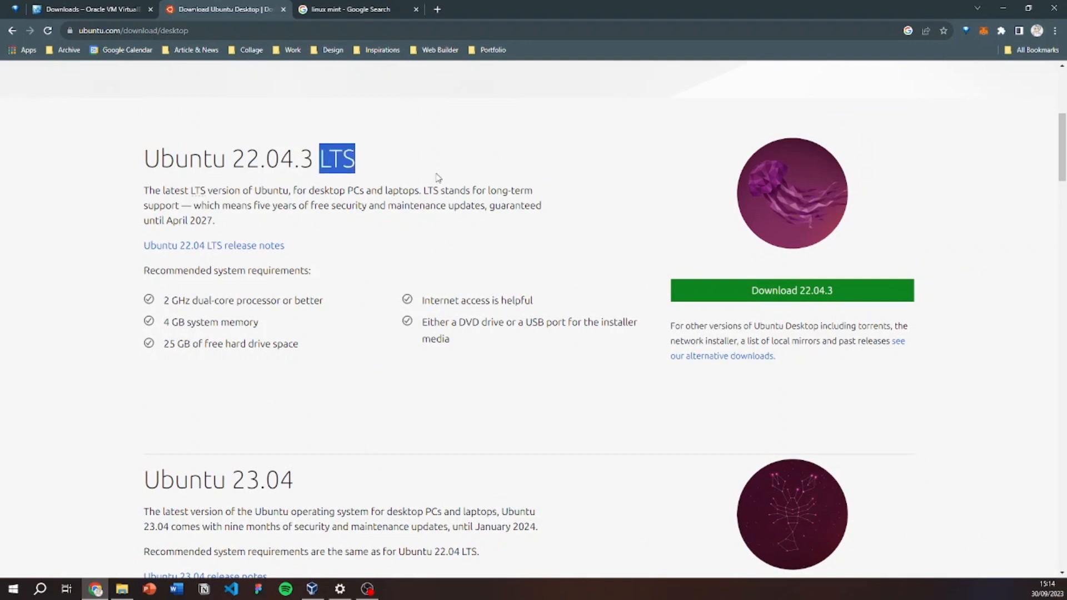
click(459, 180)
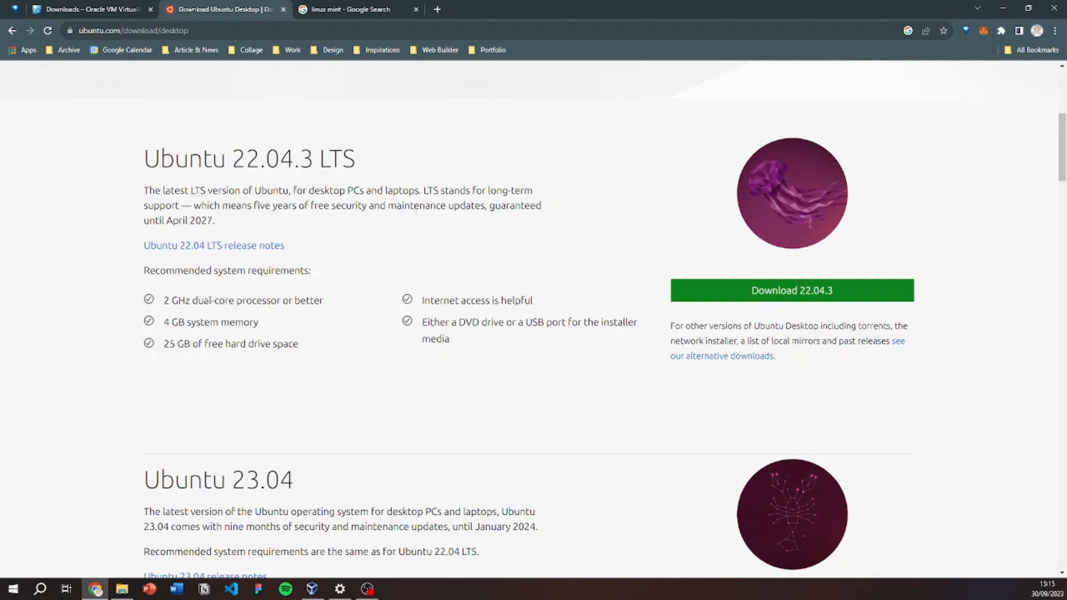
scroll(487, 209, down, 1)
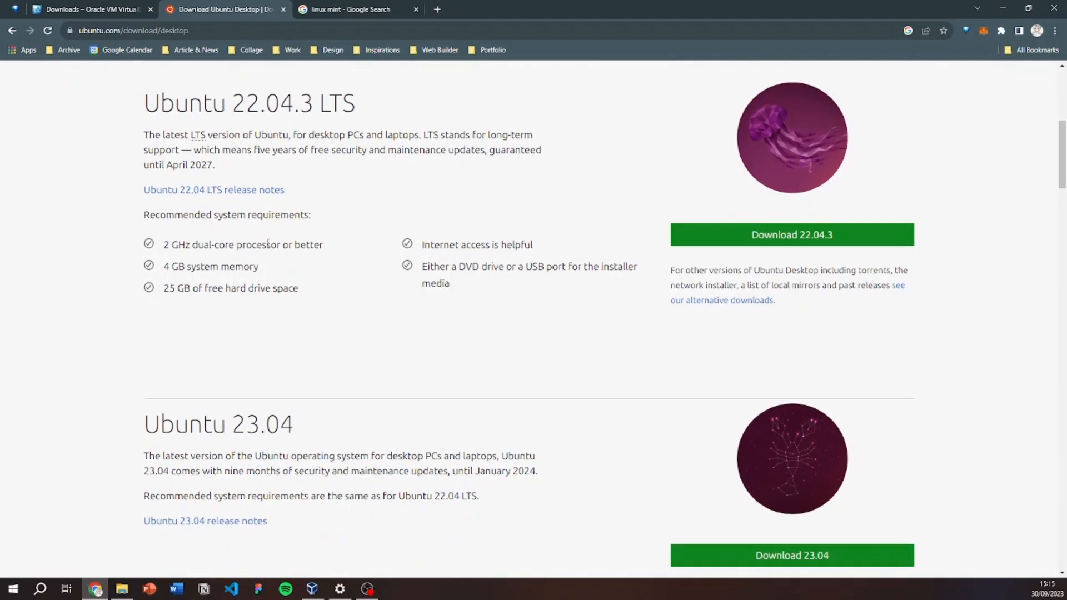
scroll(300, 236, up, 1)
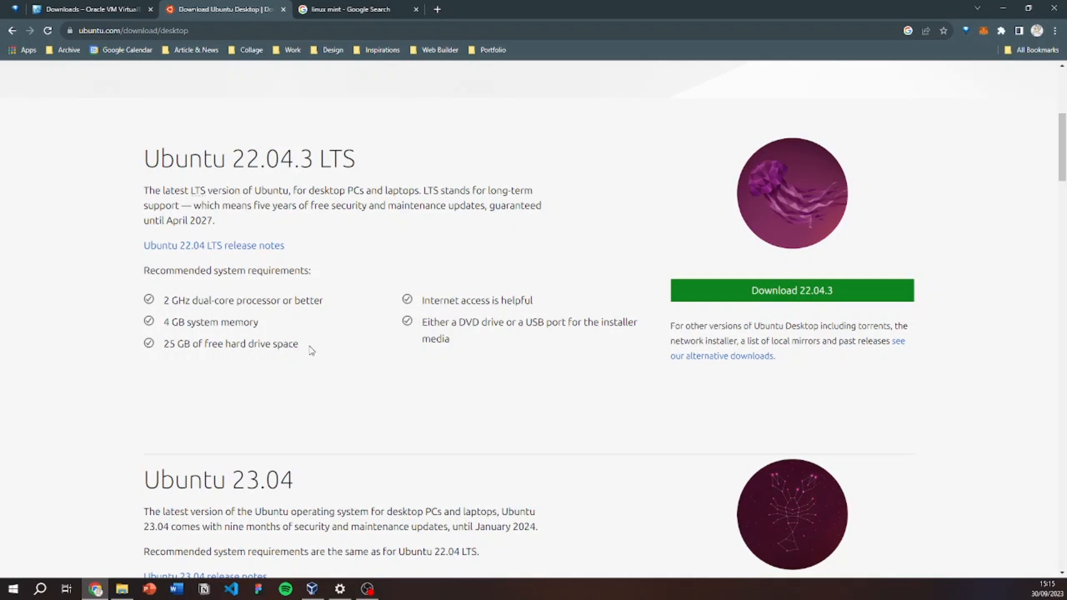
Check the Ubuntu 23.04 support end date, then switch to the linux mint search tab.
scroll(309, 351, down, 1)
scroll(617, 322, down, 2)
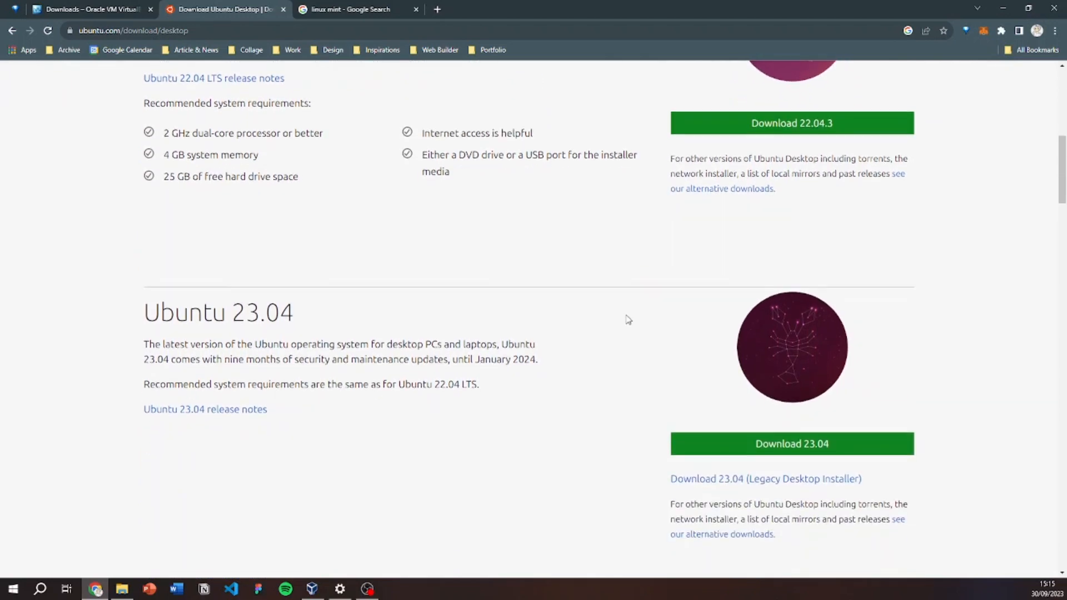
scroll(599, 322, down, 1)
scroll(167, 285, up, 1)
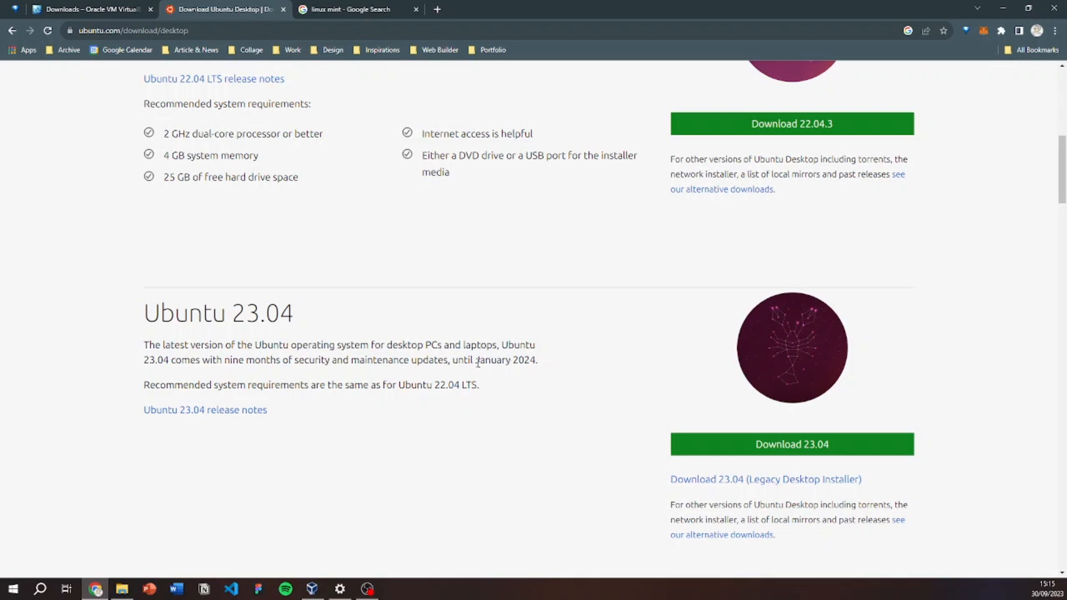
drag(476, 361, 519, 362)
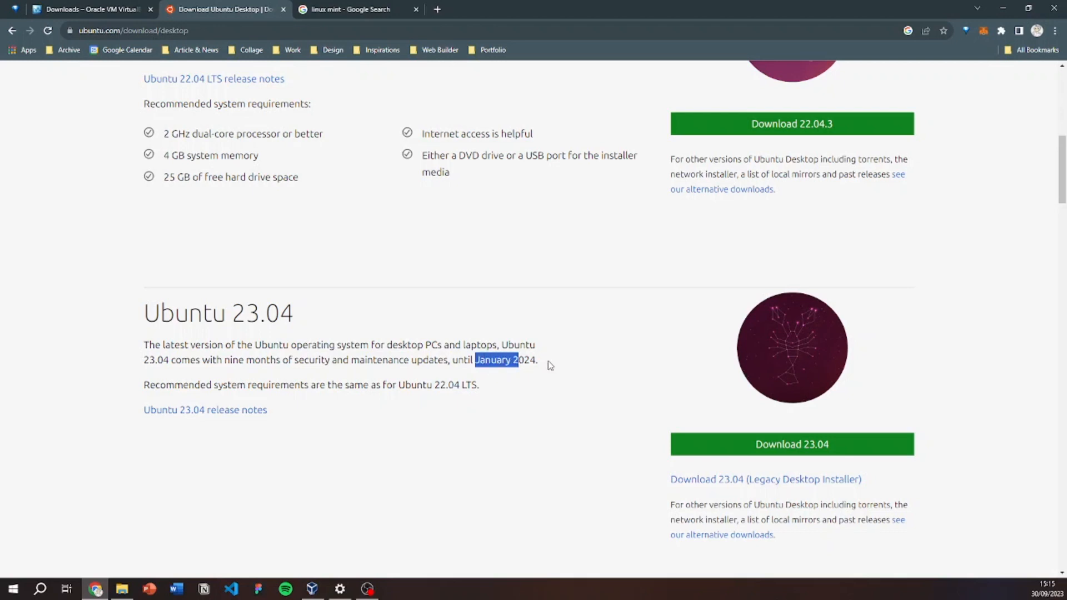
click(550, 365)
scroll(604, 420, up, 4)
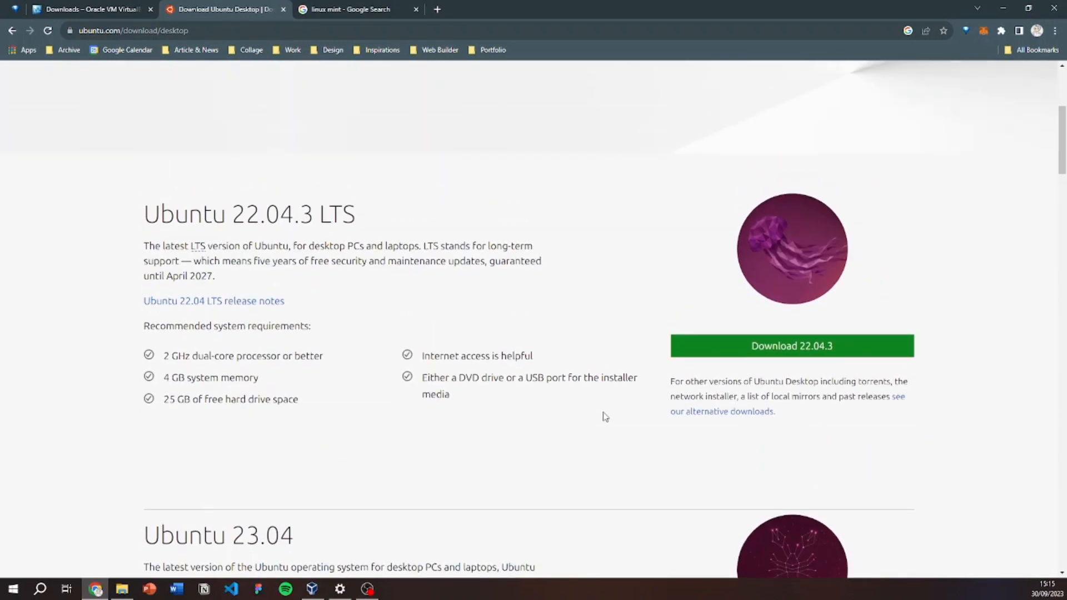
scroll(604, 417, up, 1)
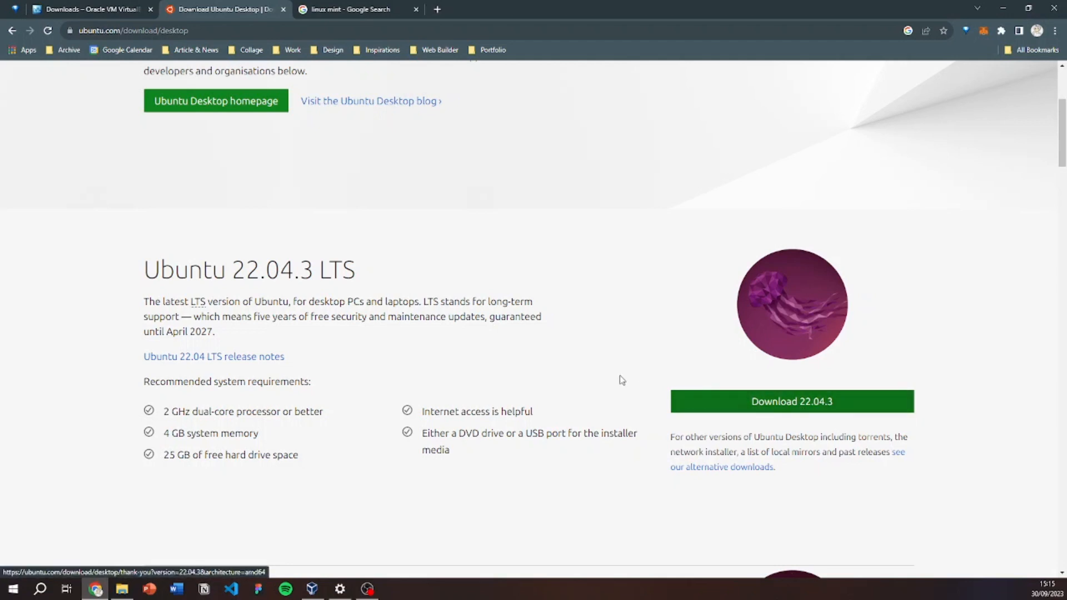
click(333, 11)
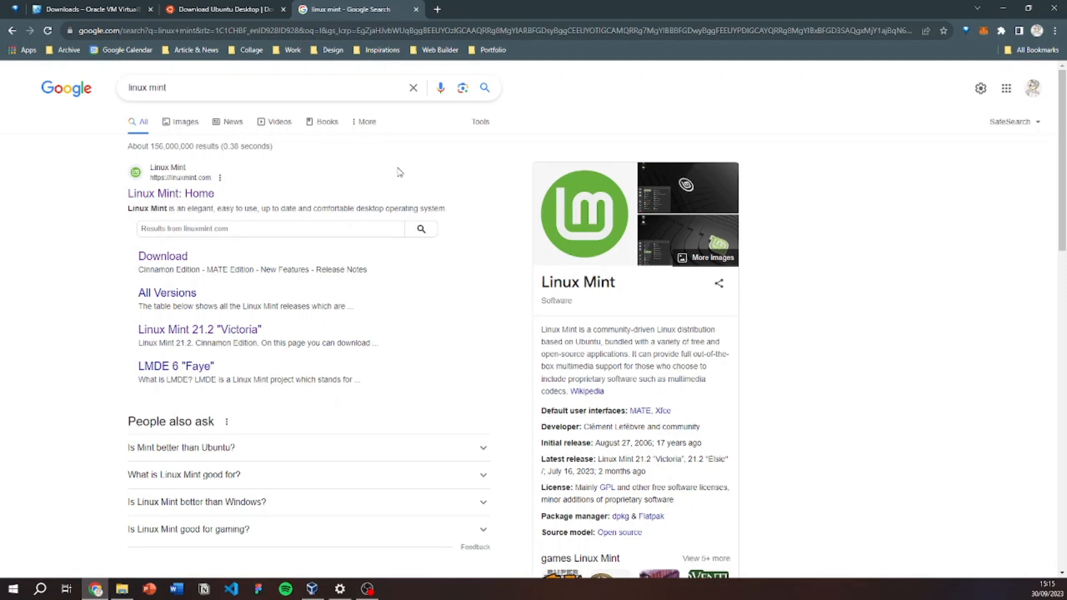
Open linuxmint.com and go to the Linux Mint 21.2 download page.
click(190, 203)
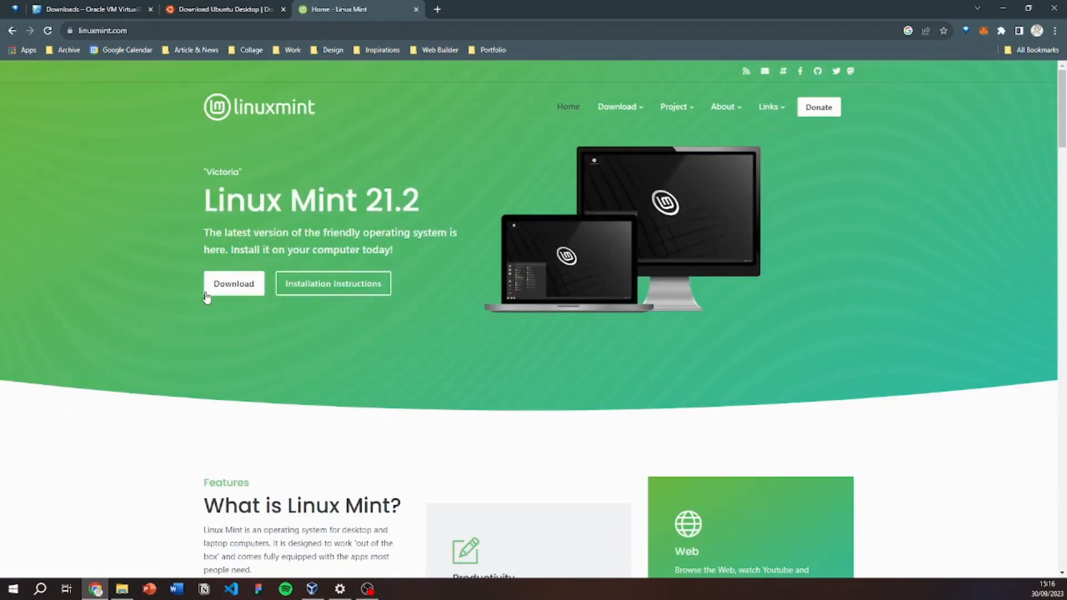
click(233, 285)
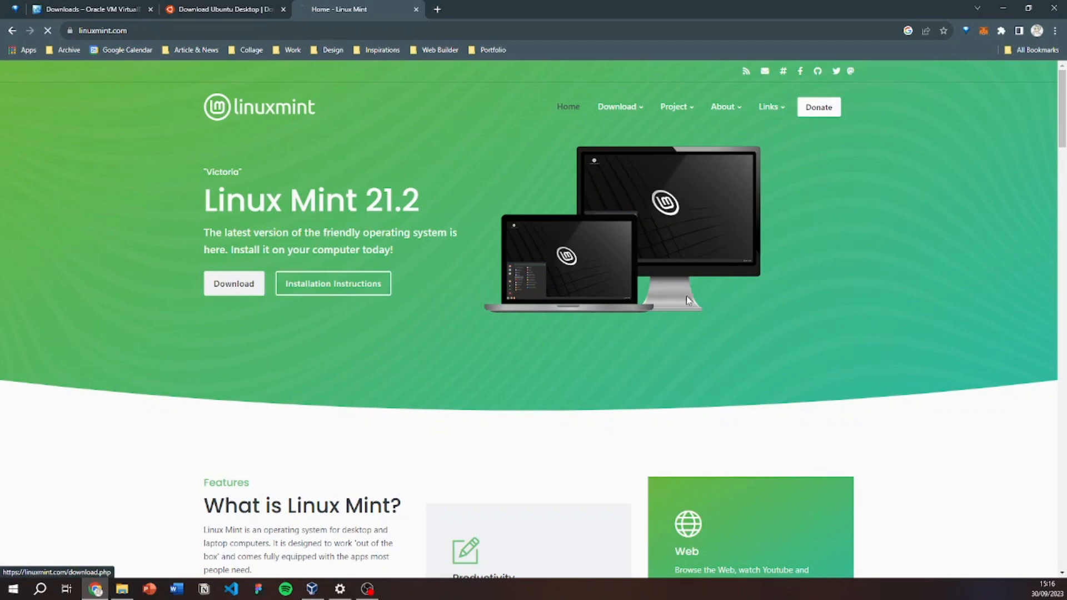
scroll(732, 273, down, 1)
scroll(732, 273, down, 3)
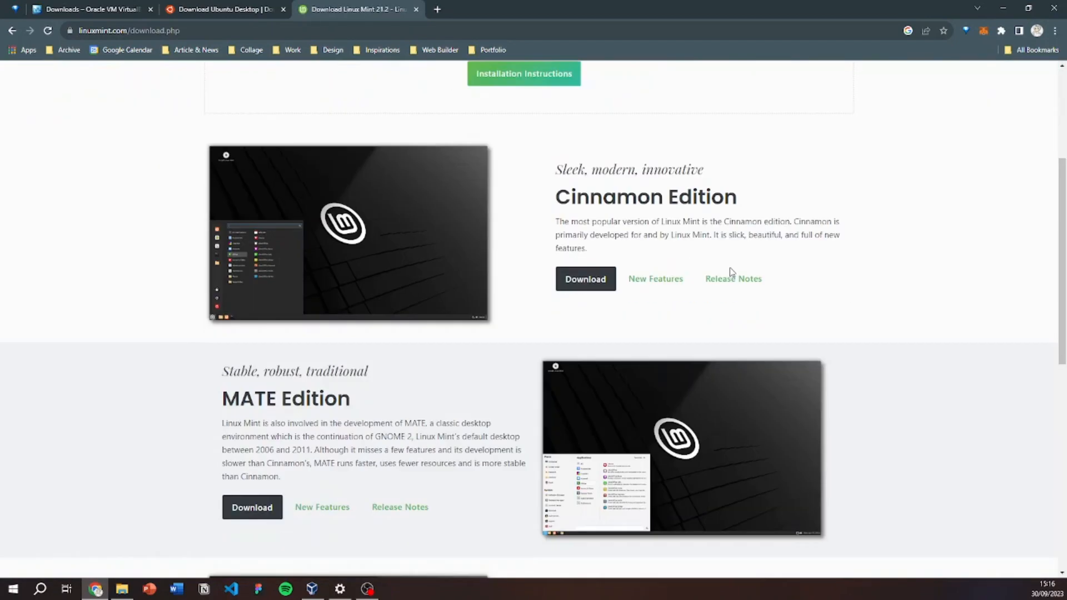
scroll(970, 261, down, 6)
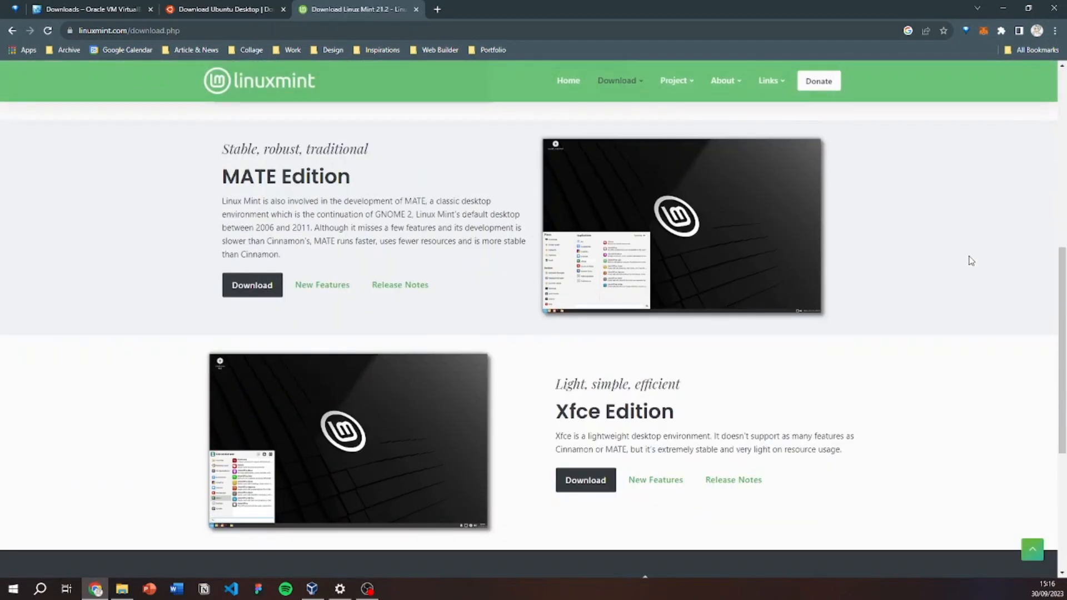
scroll(970, 261, up, 5)
scroll(971, 263, up, 4)
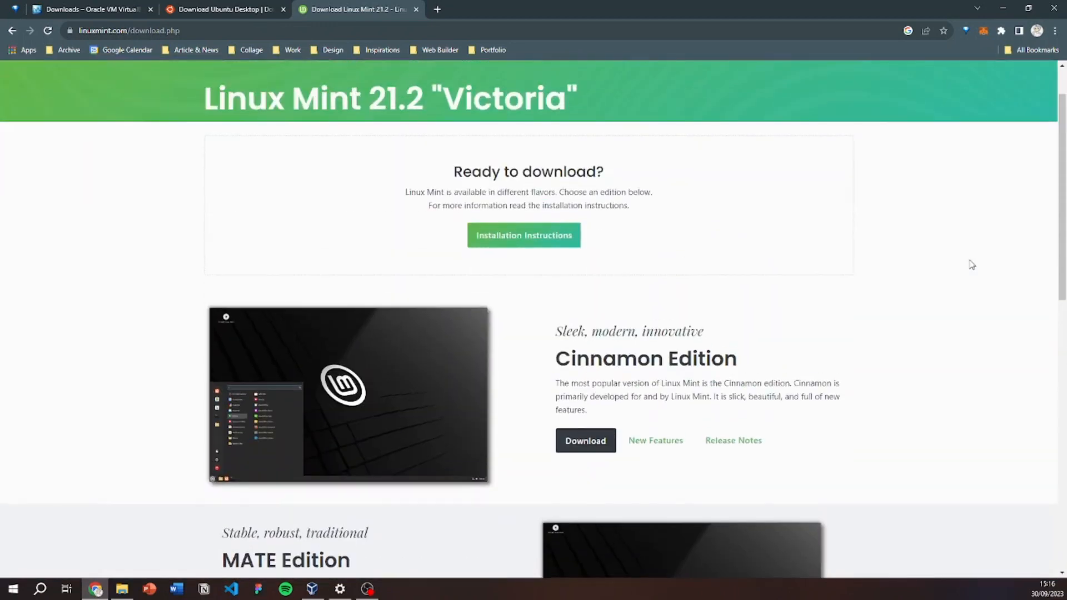
scroll(971, 264, down, 3)
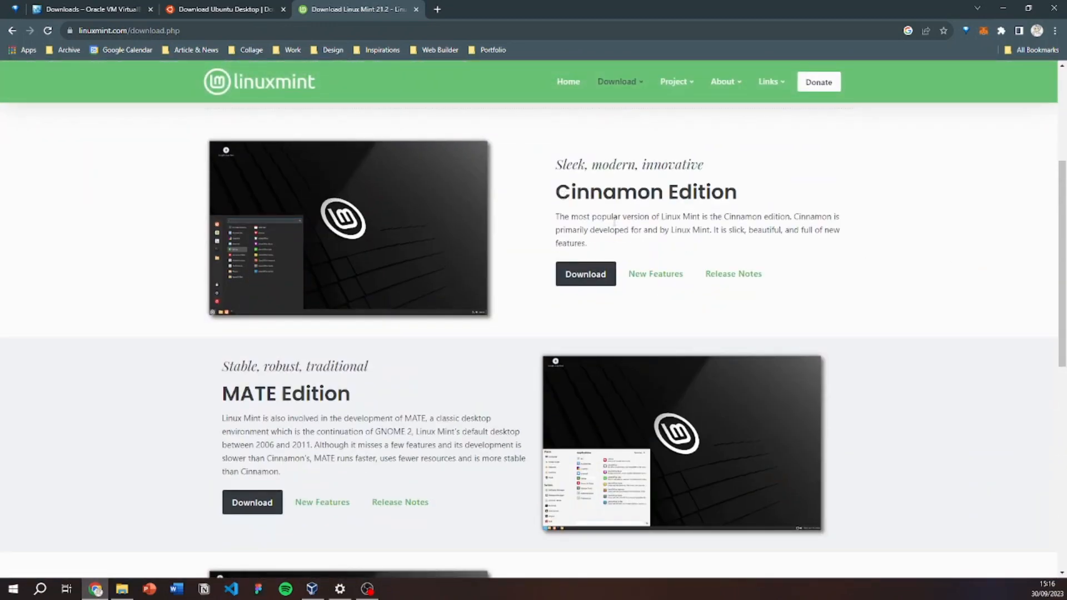
Compare the Cinnamon, MATE and Xfce editions and choose the Cinnamon download.
scroll(888, 241, down, 2)
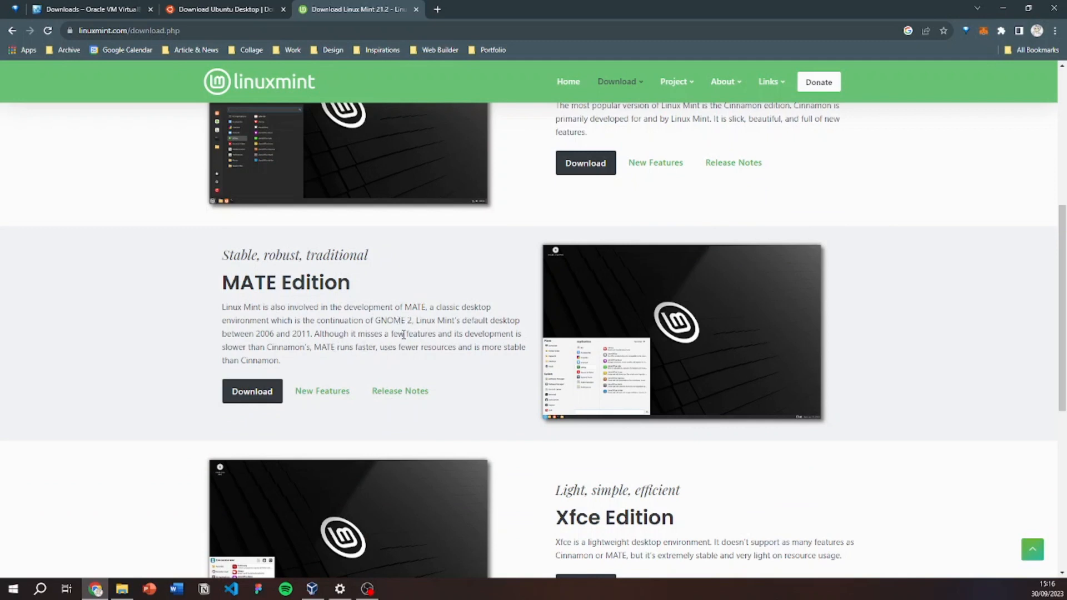
scroll(406, 339, up, 3)
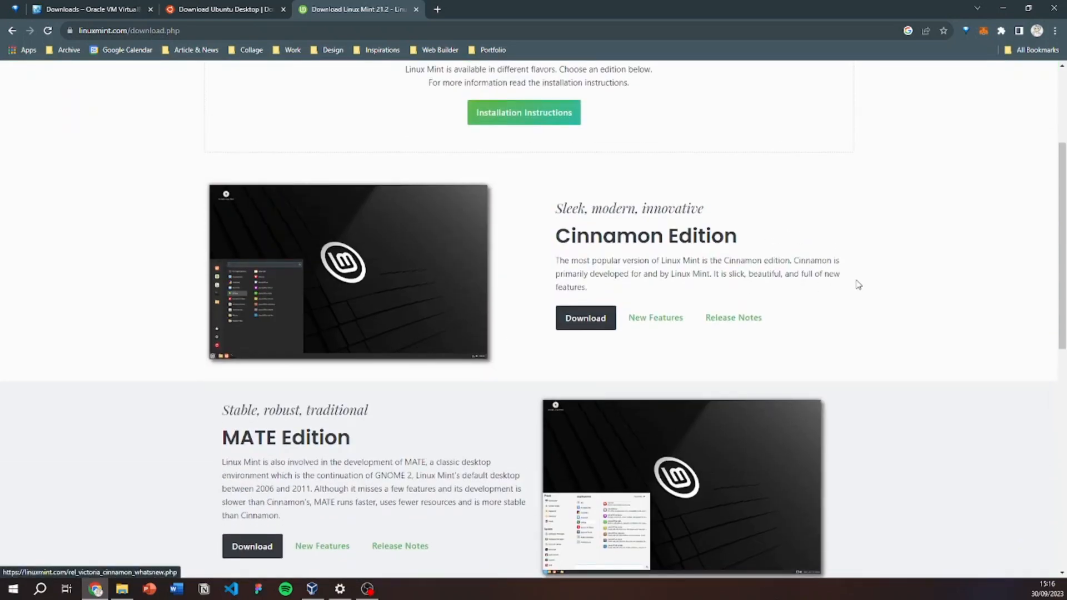
scroll(858, 285, down, 5)
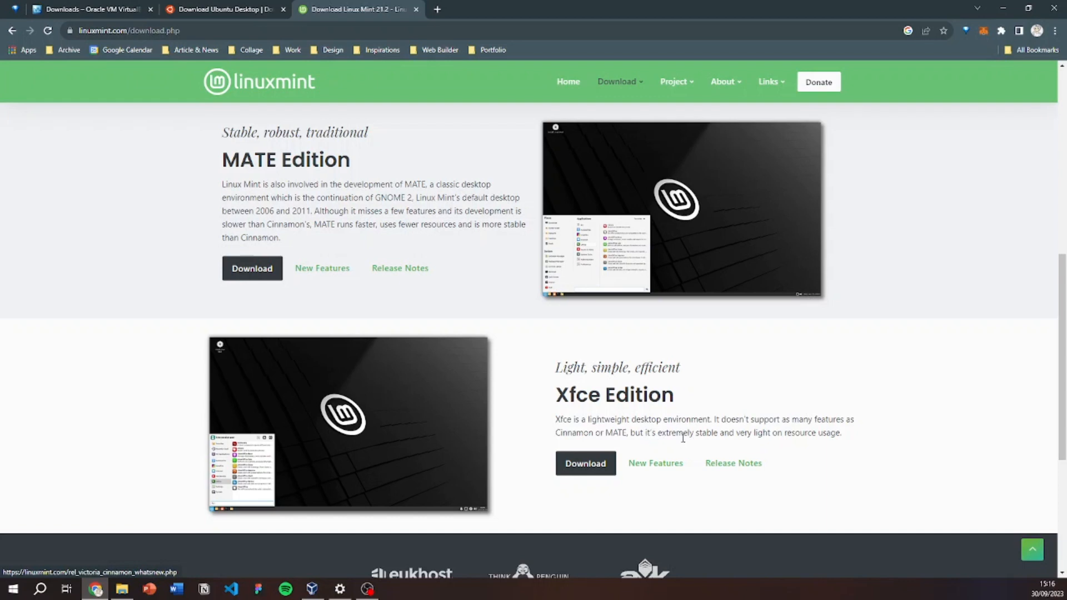
scroll(886, 386, up, 7)
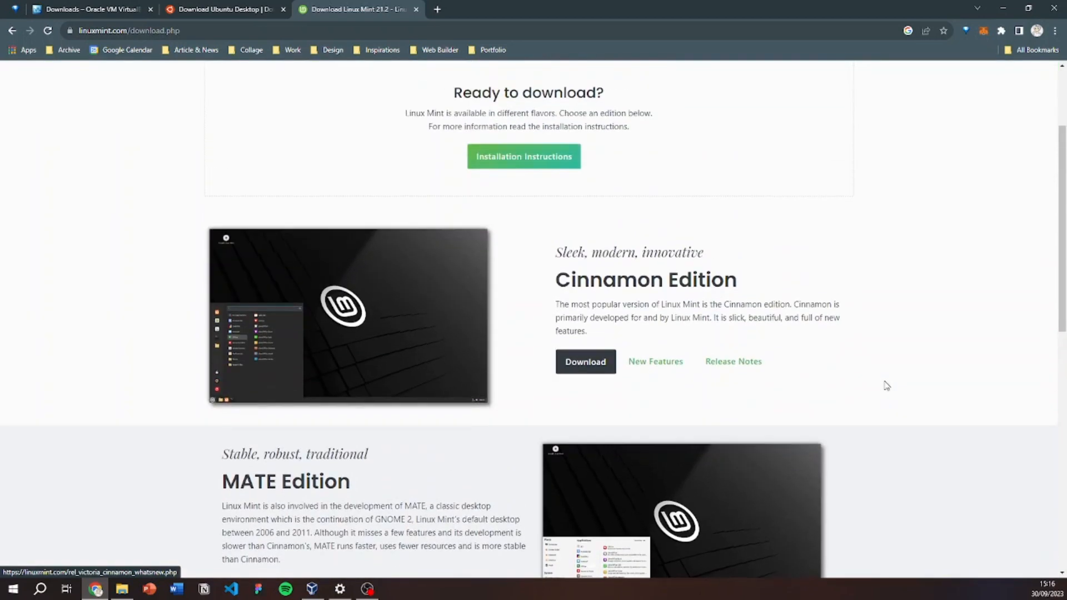
scroll(886, 384, down, 1)
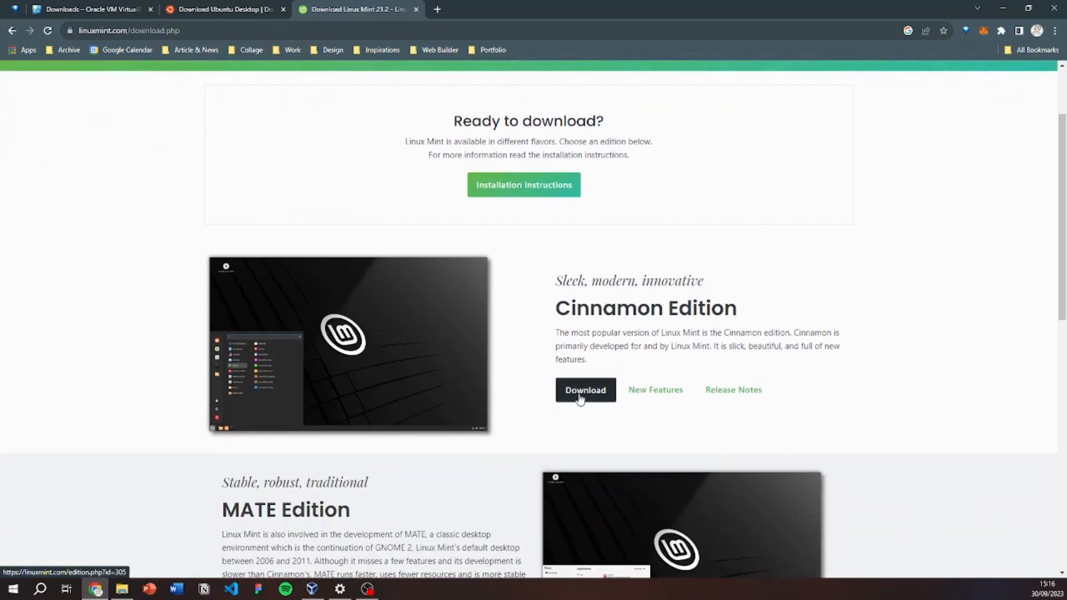
click(580, 399)
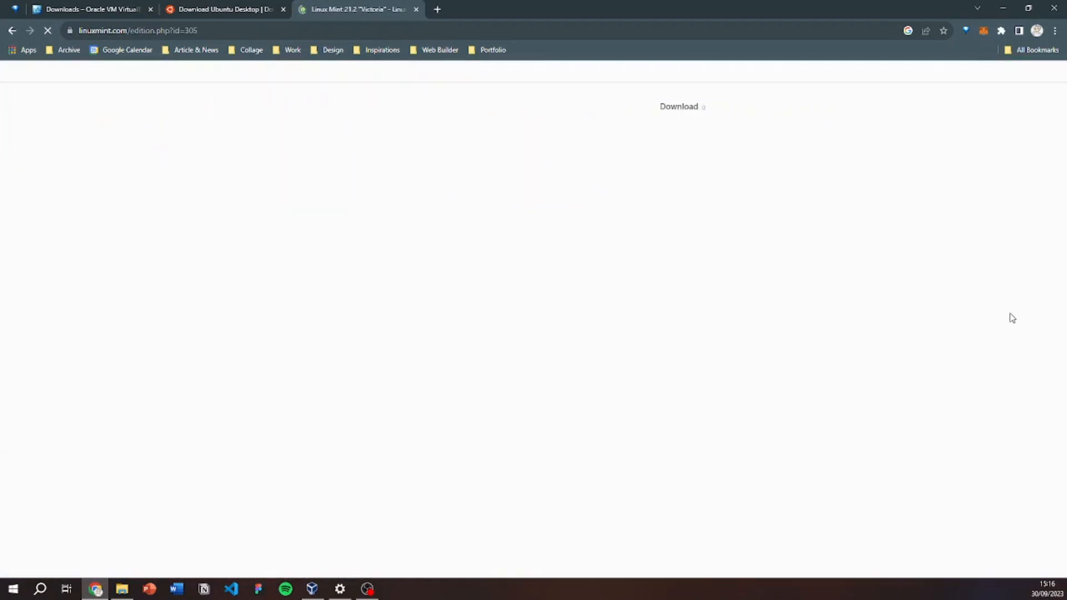
Review the Cinnamon edition's 2.8GB size, integrity checks and download mirrors list.
scroll(875, 245, down, 3)
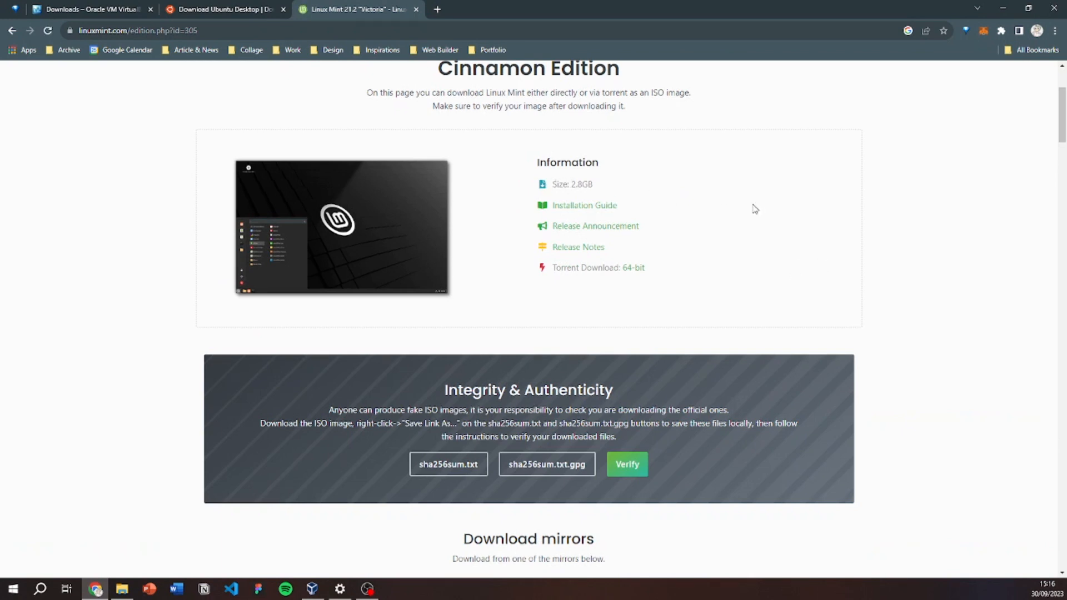
scroll(736, 223, down, 1)
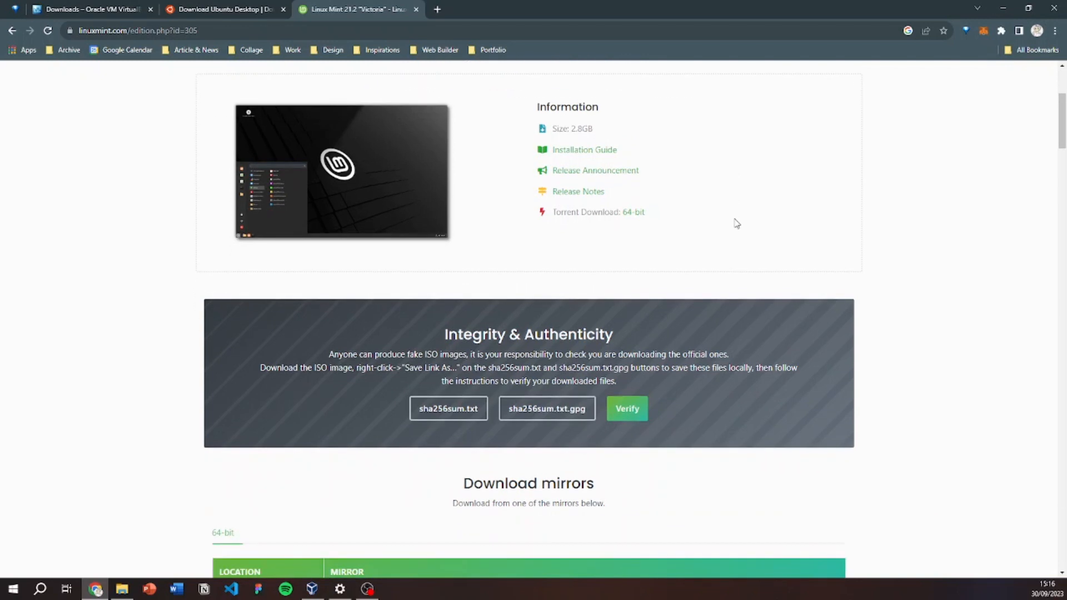
drag(554, 212, 598, 213)
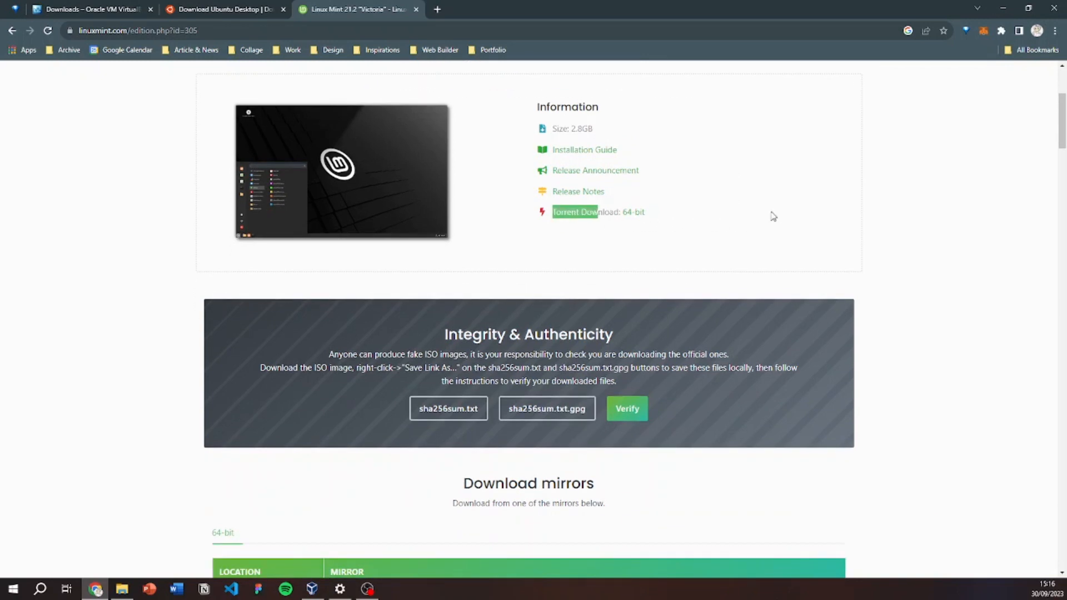
scroll(772, 215, down, 15)
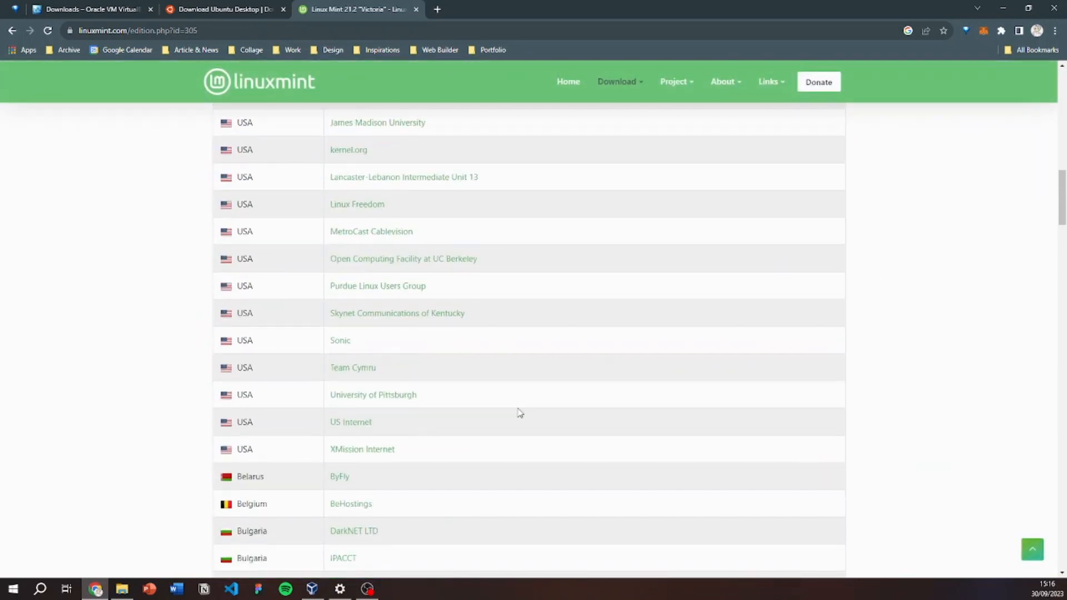
scroll(494, 405, down, 1)
scroll(356, 344, up, 3)
scroll(366, 418, up, 8)
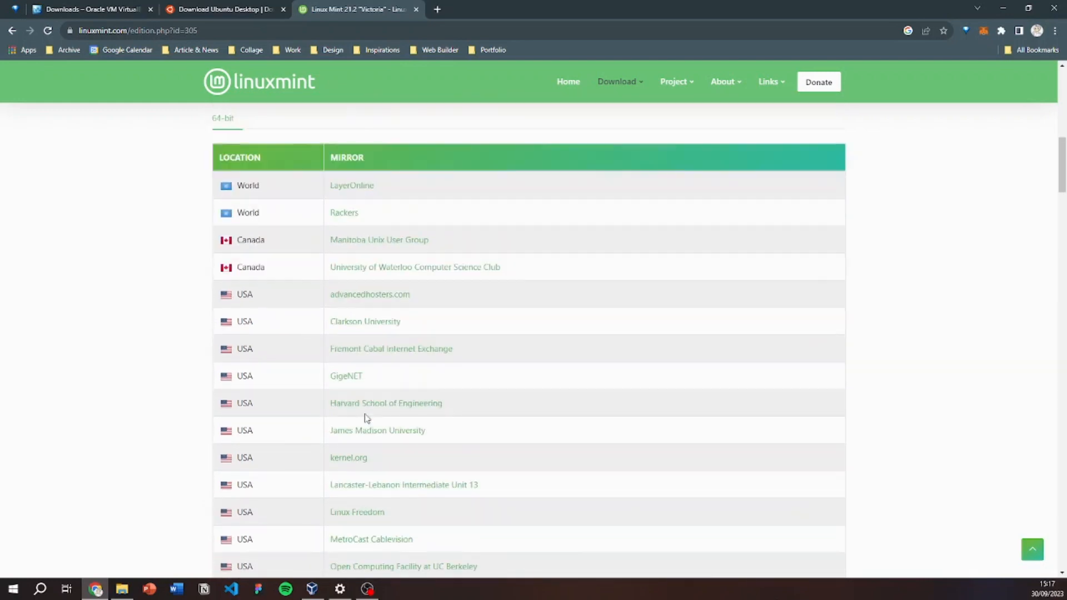
scroll(411, 413, up, 1)
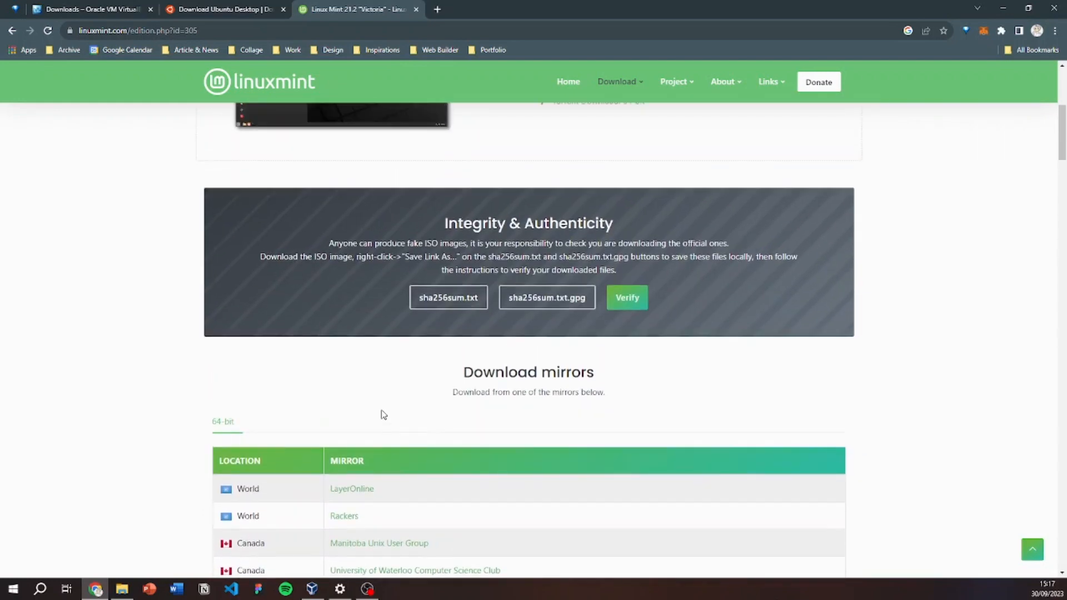
click(120, 593)
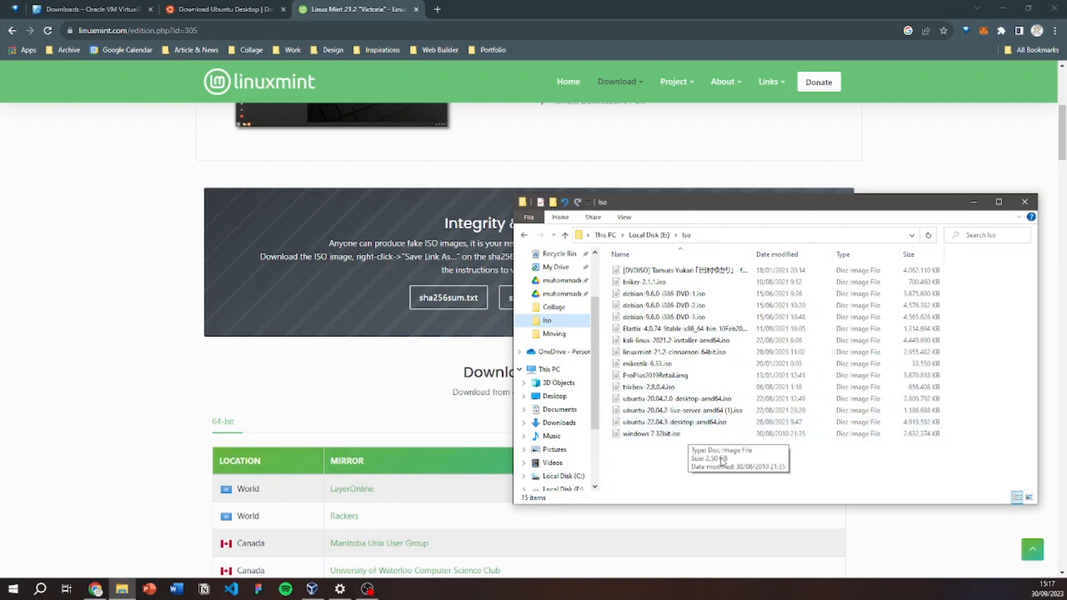
Confirm linuxmint-21.2-cinnamon-64bit.iso is in the Iso folder, then minimize File Explorer.
click(645, 354)
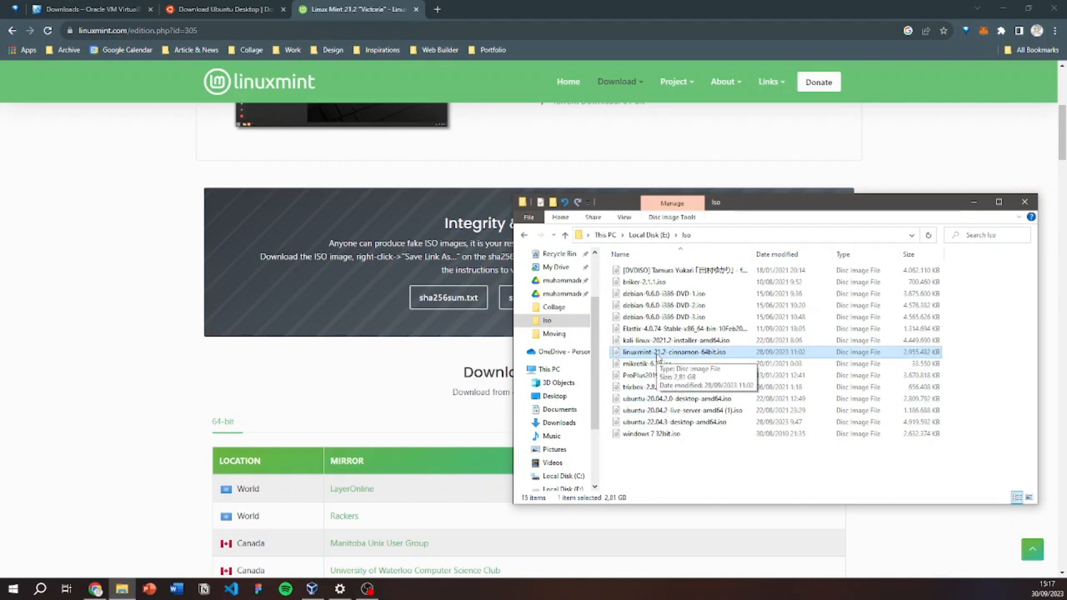
click(1005, 324)
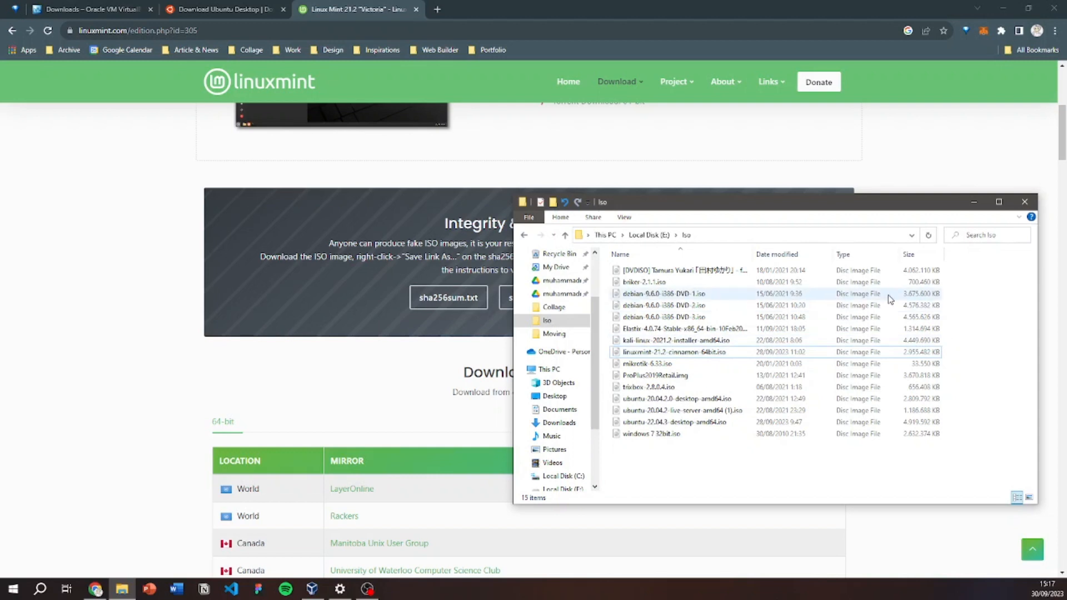
click(974, 201)
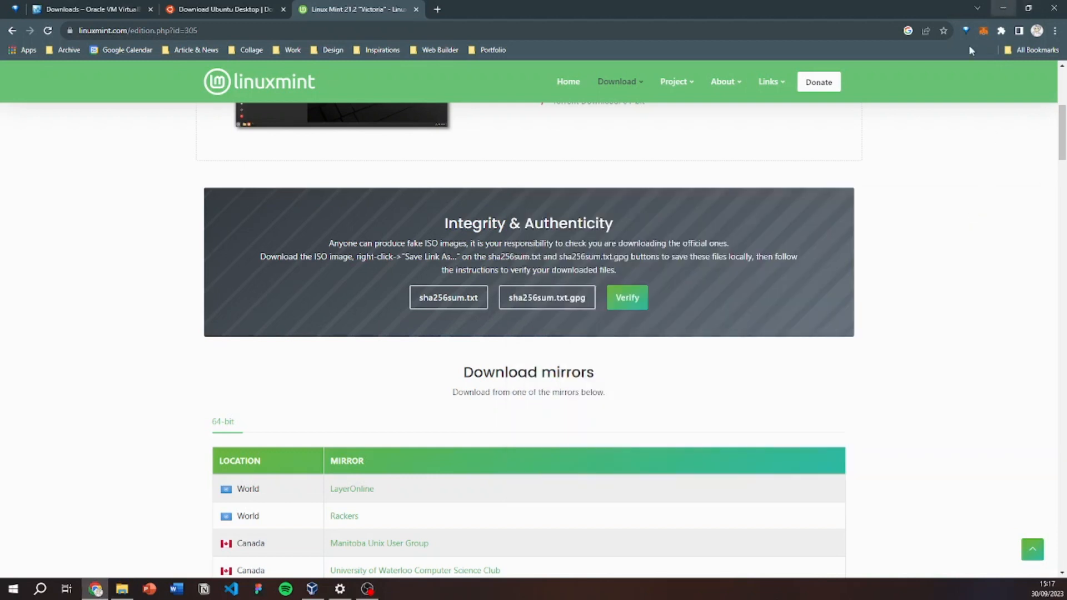
Create a new VM named 'Ubuntu os' with type Linux and version Ubuntu (64-bit).
click(310, 593)
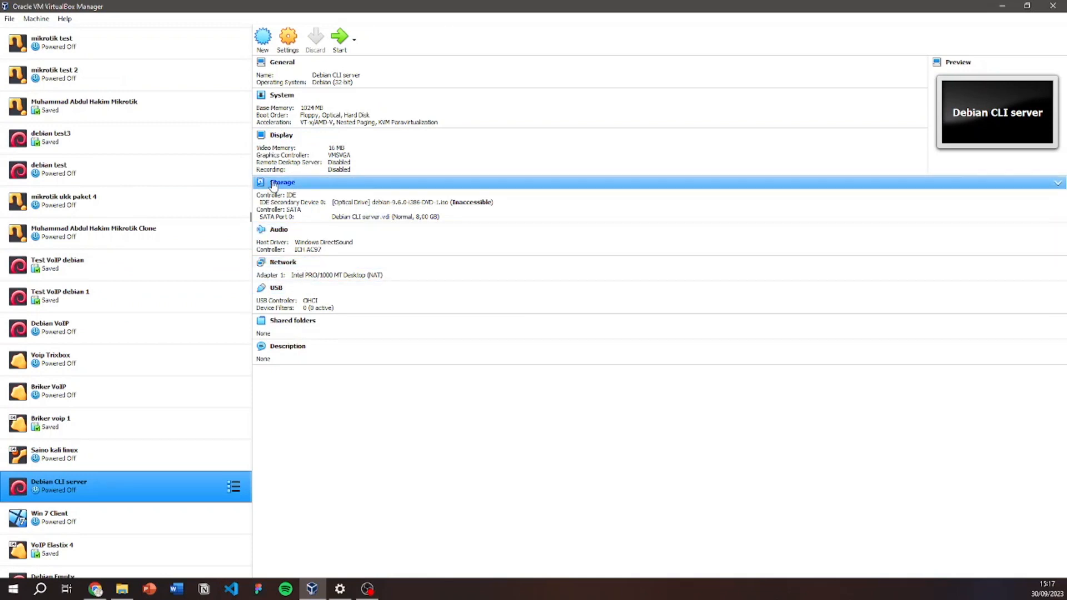
click(262, 43)
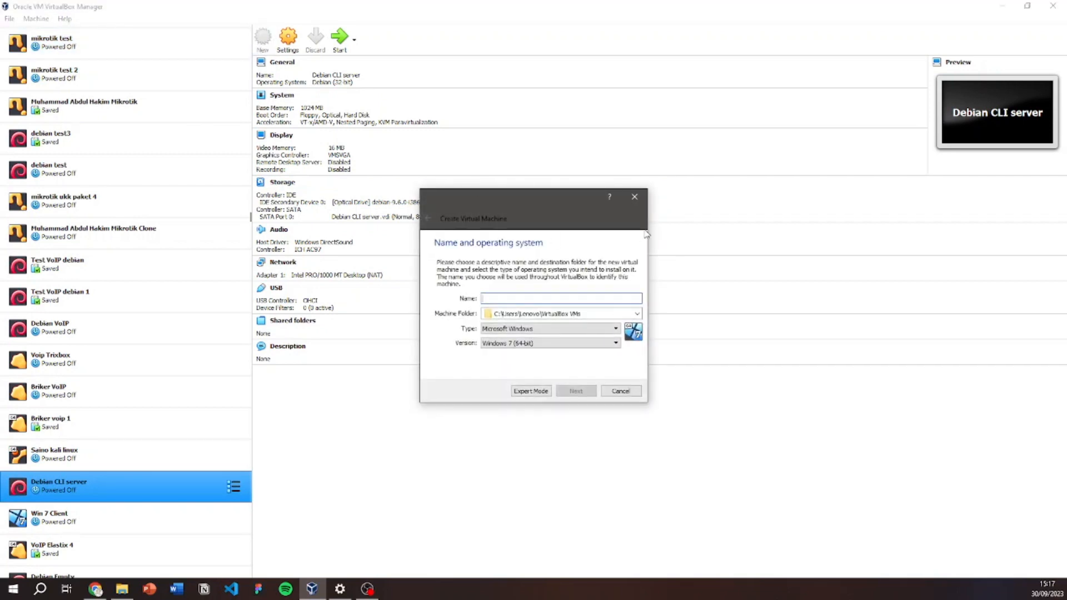
text(Ubuntu os)
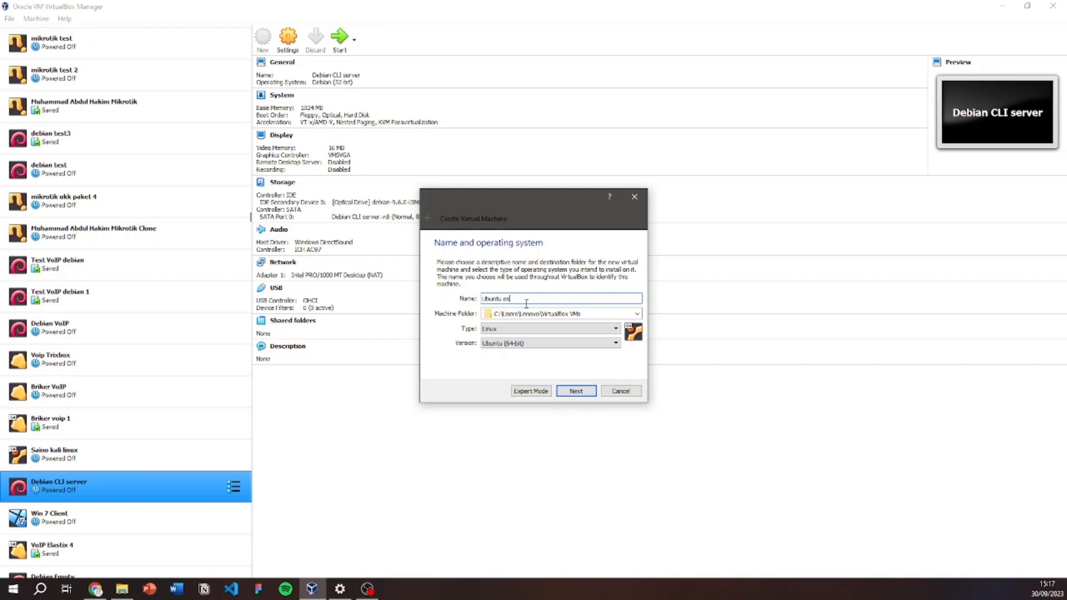
click(507, 334)
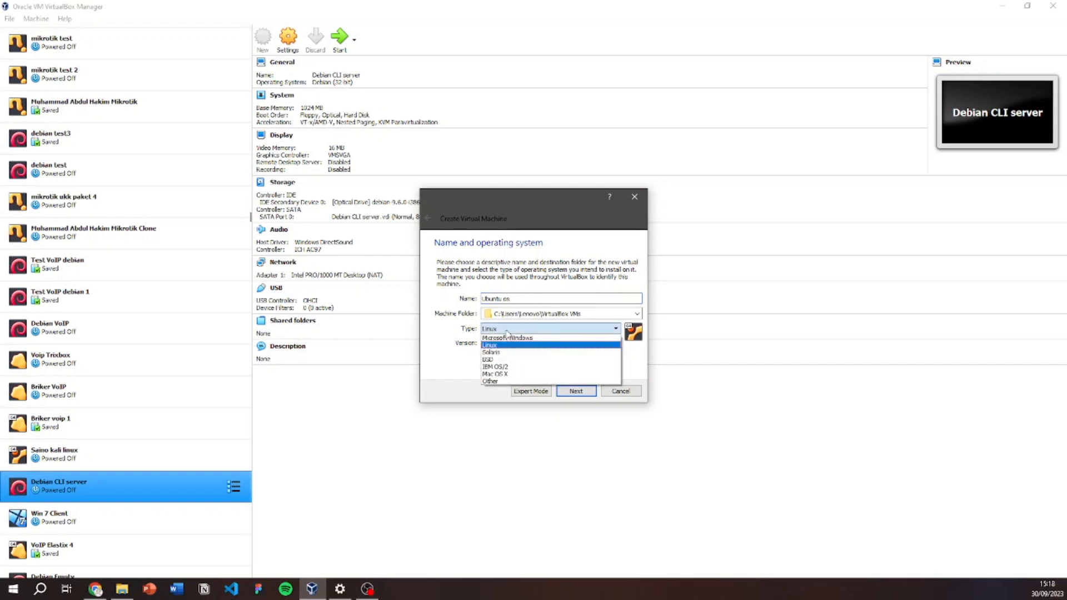
click(505, 346)
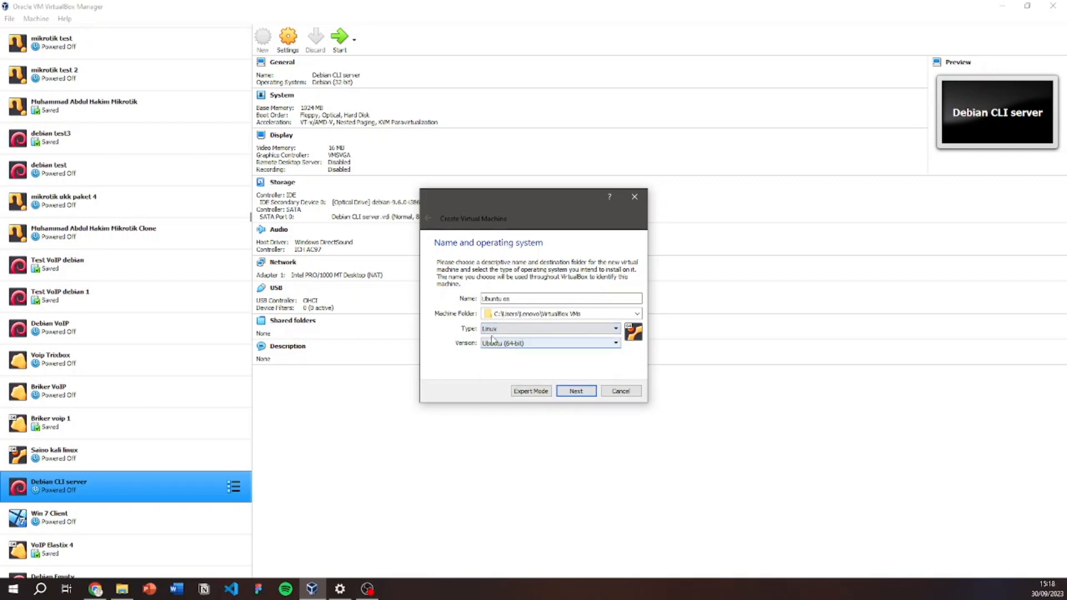
click(531, 344)
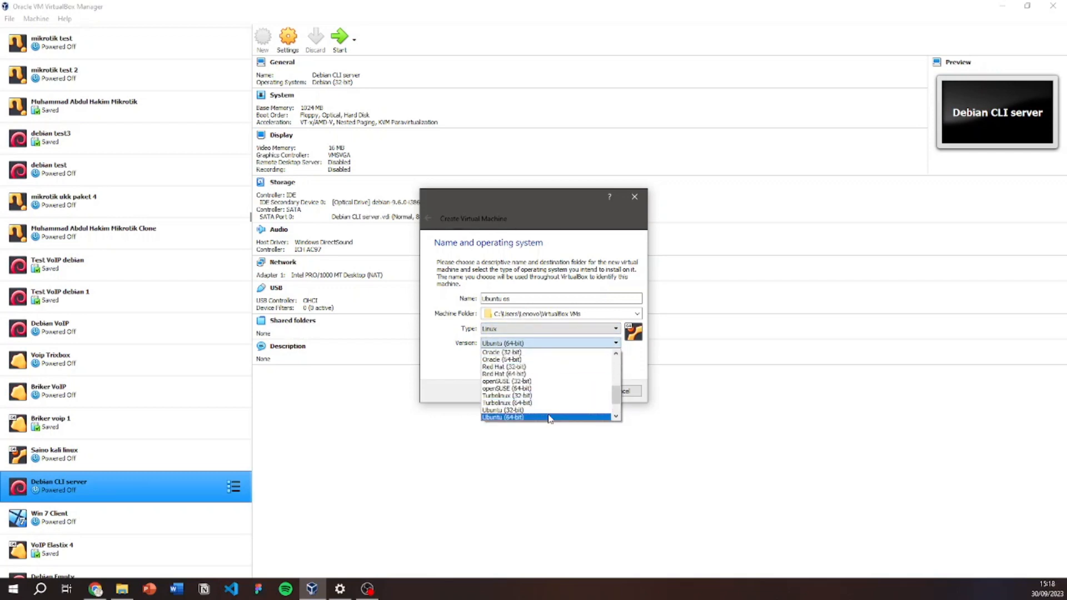
click(639, 362)
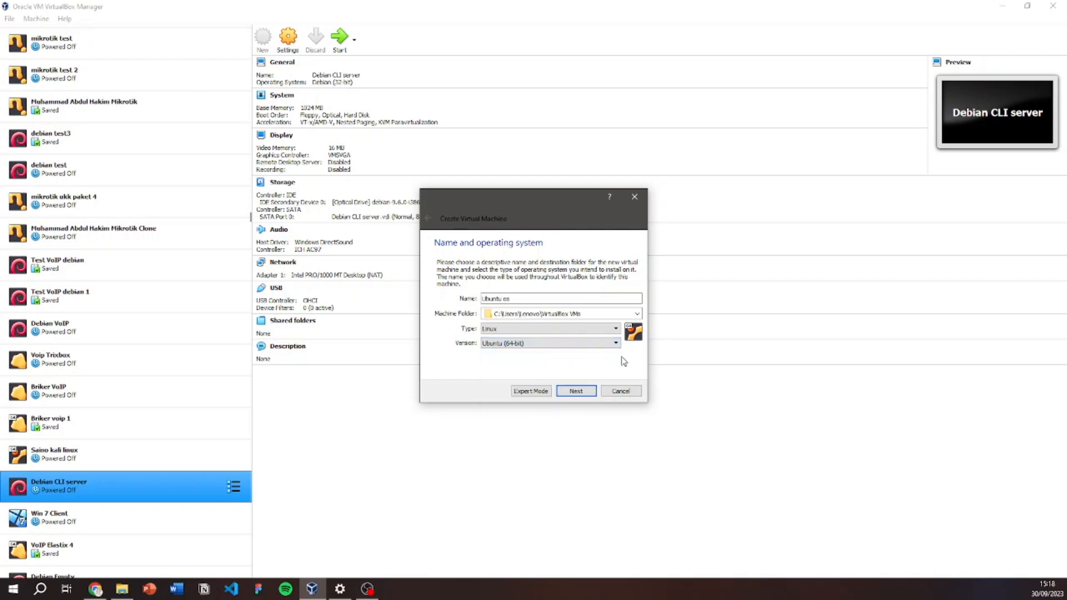
click(585, 393)
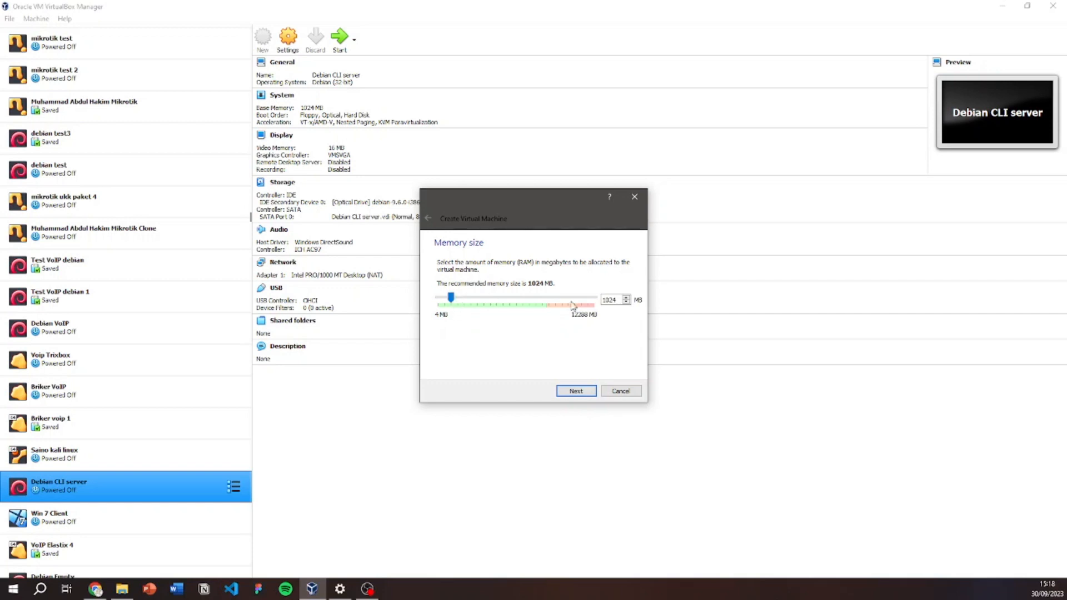
Give the VM 2048 MB of memory and choose to create a new virtual hard disk.
drag(454, 303, 467, 315)
click(578, 392)
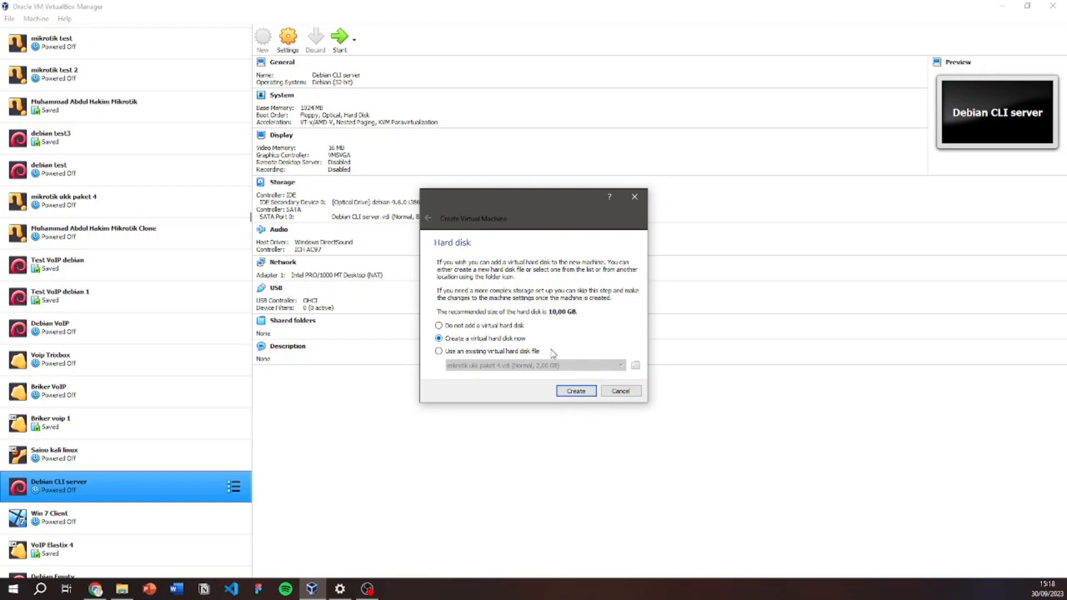
click(576, 391)
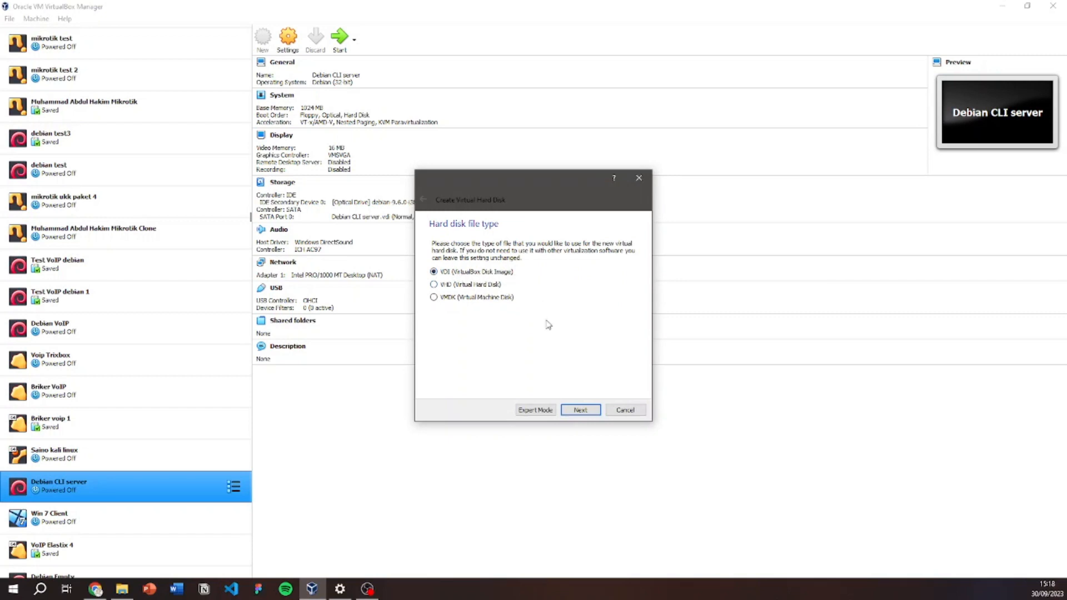
Keep a dynamically allocated VDI disk, resize it from 10 to 30 GB, and create it.
click(580, 411)
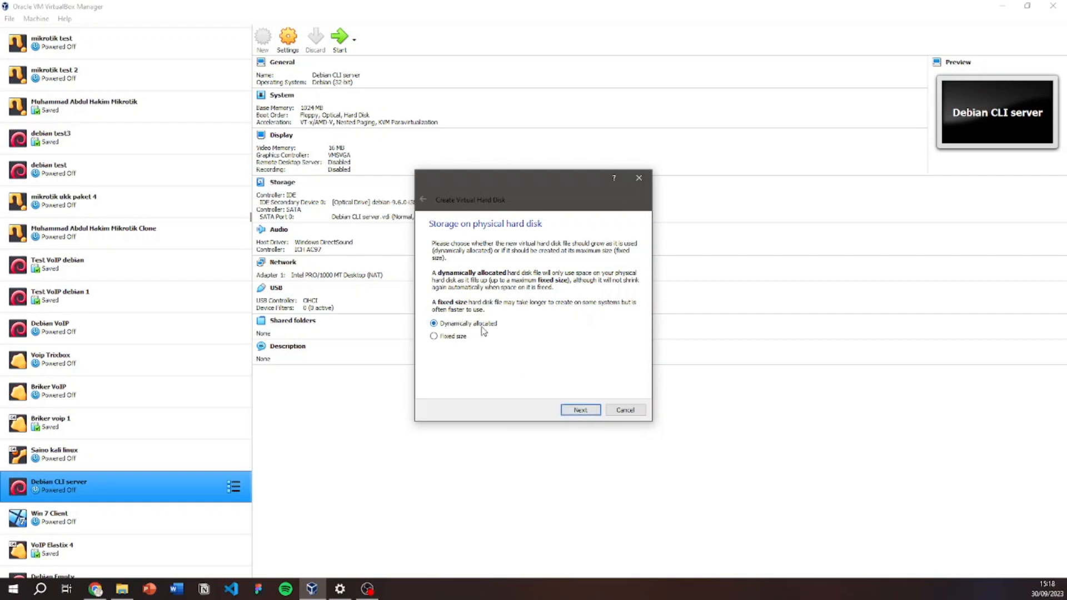
click(581, 411)
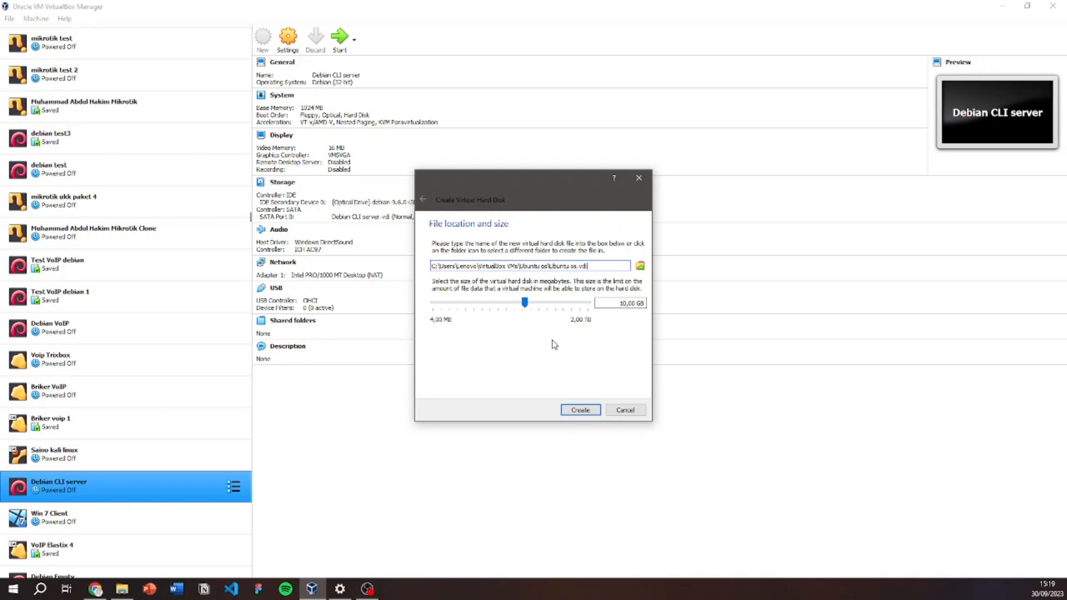
click(617, 304)
text(3)
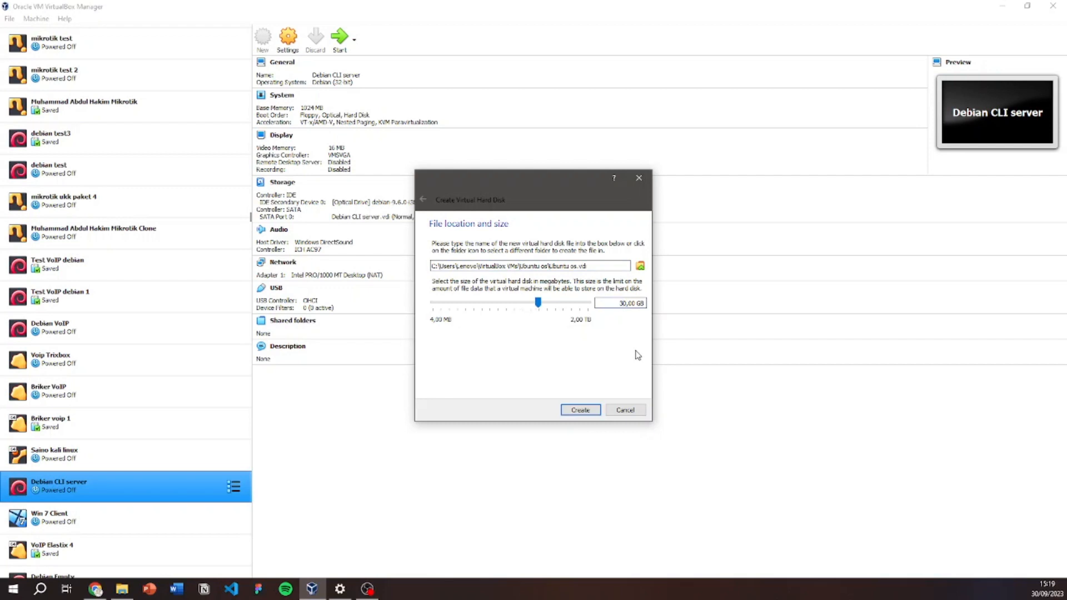
click(581, 410)
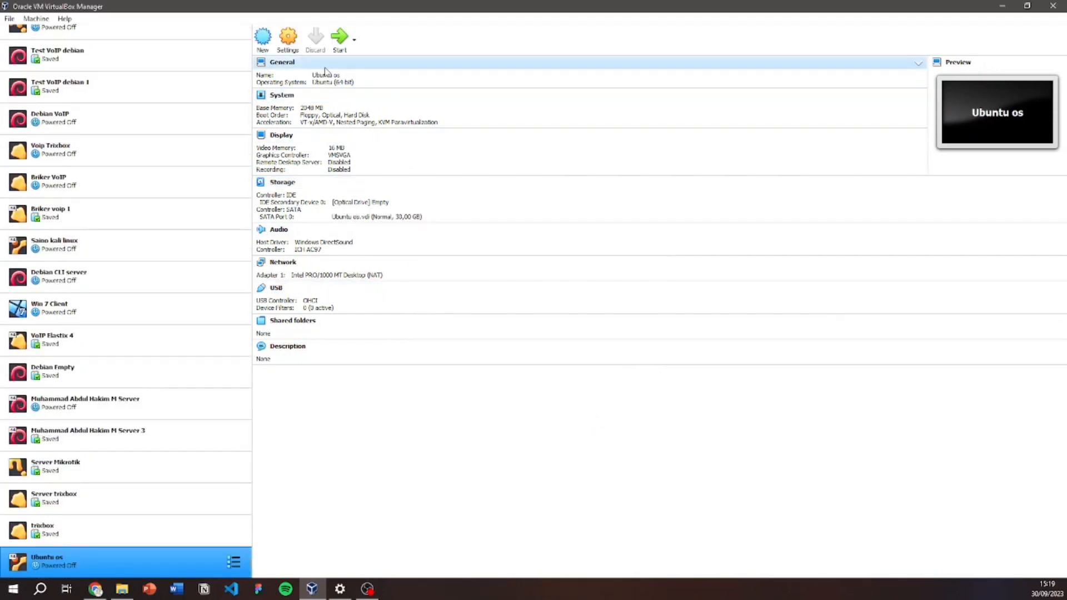
Open the Ubuntu os settings and give the VM 2 processors.
click(295, 44)
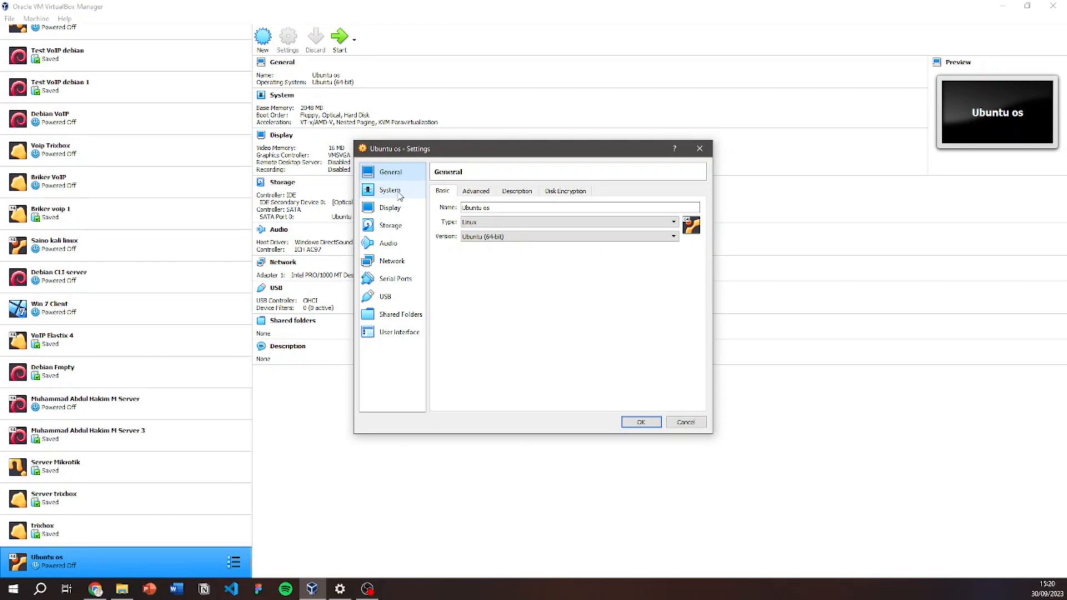
click(491, 208)
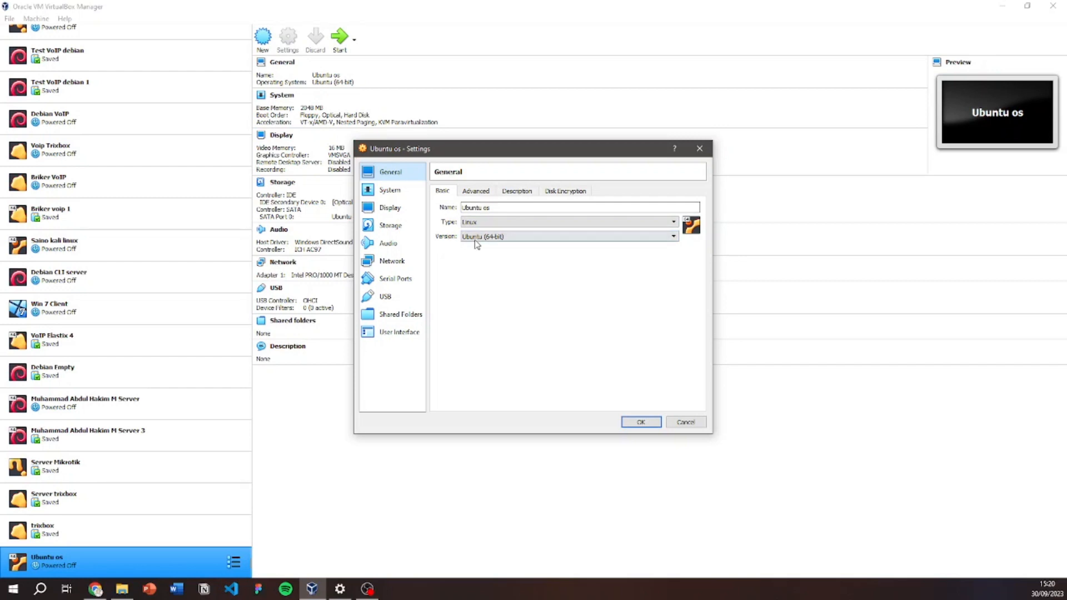
click(409, 194)
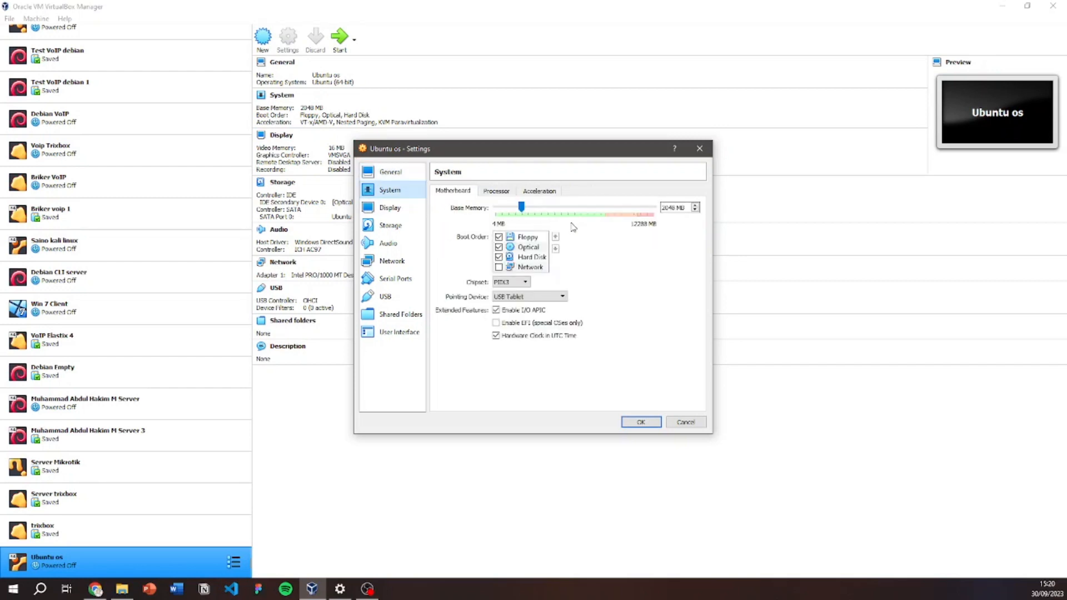
click(490, 193)
drag(495, 207, 552, 218)
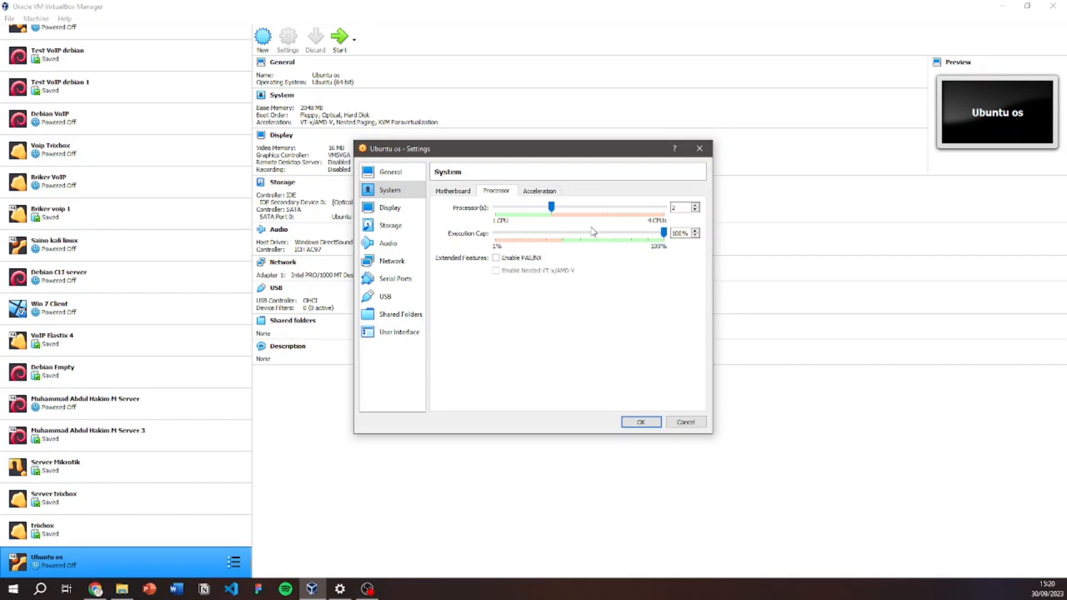
Raise video memory to 128 MB and select the empty optical drive under Storage.
click(392, 210)
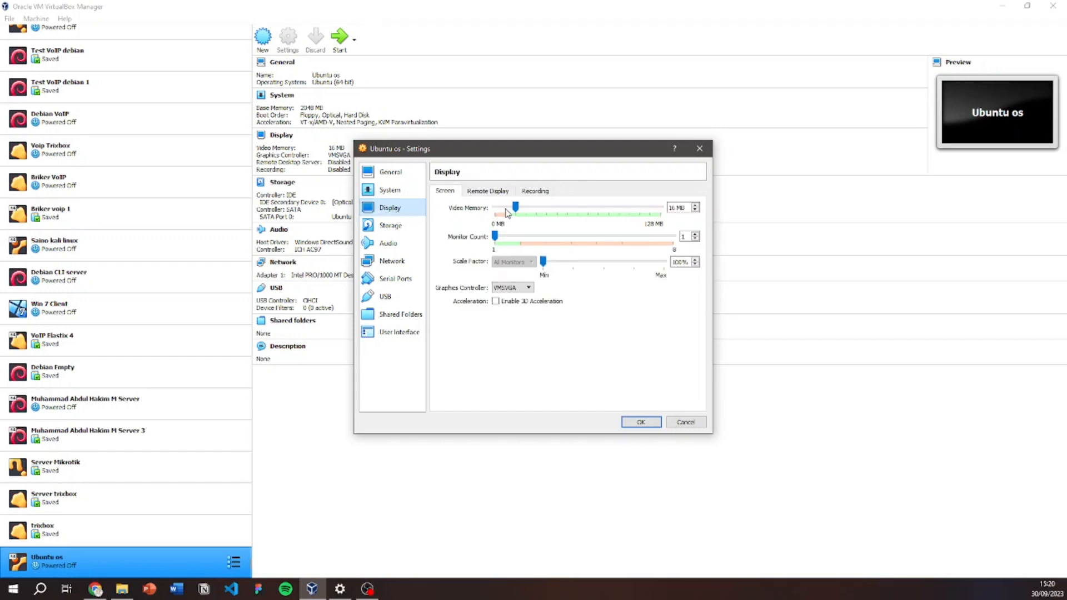
drag(519, 210, 679, 222)
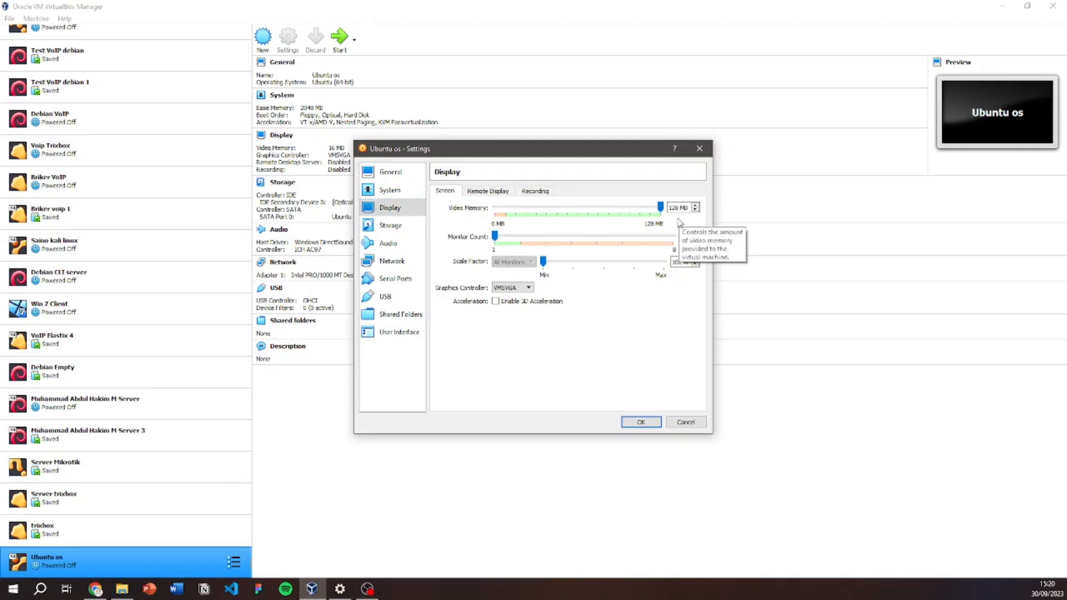
click(398, 227)
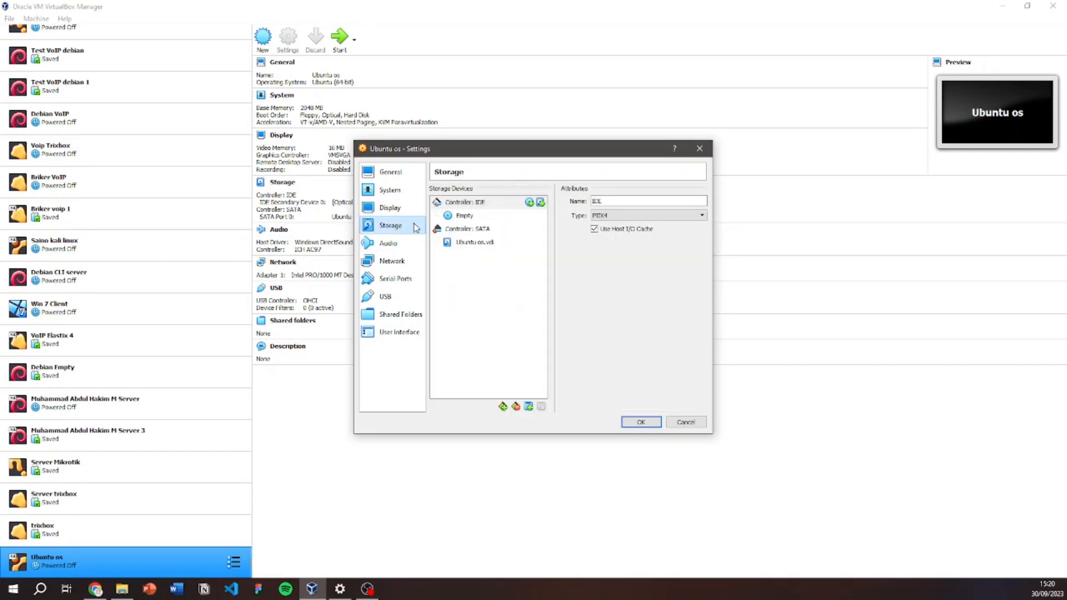
click(468, 217)
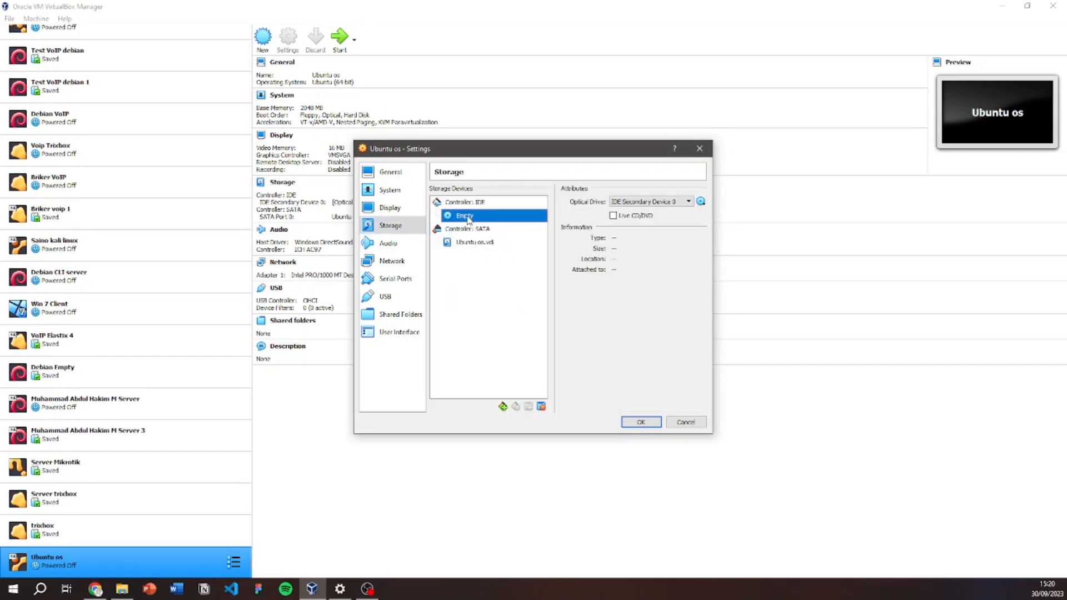
Load ubuntu-22.04.3-desktop-amd64.iso into the empty optical drive.
click(701, 201)
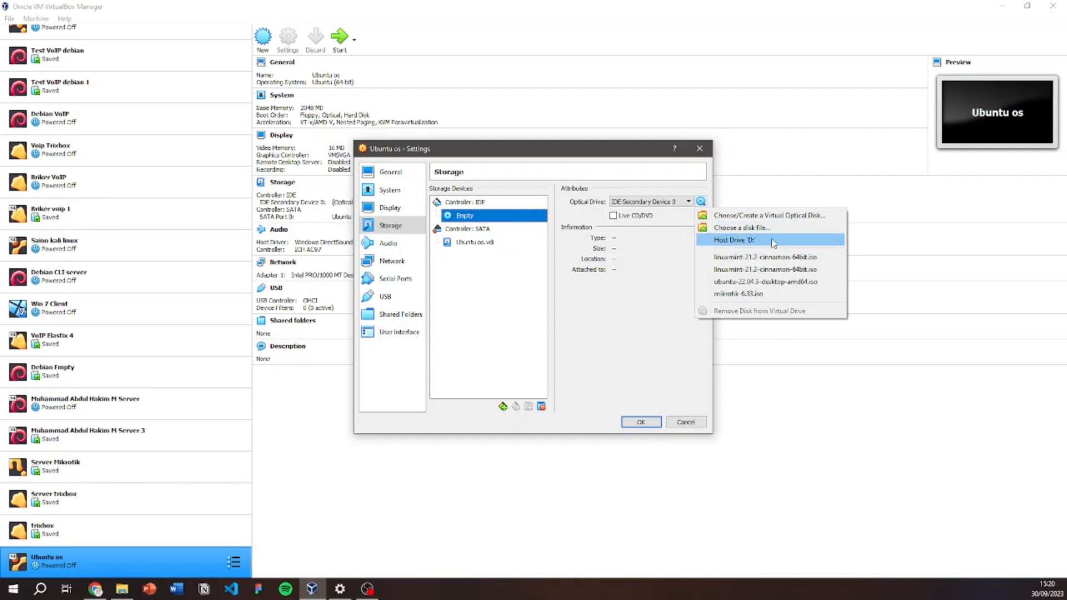
click(807, 229)
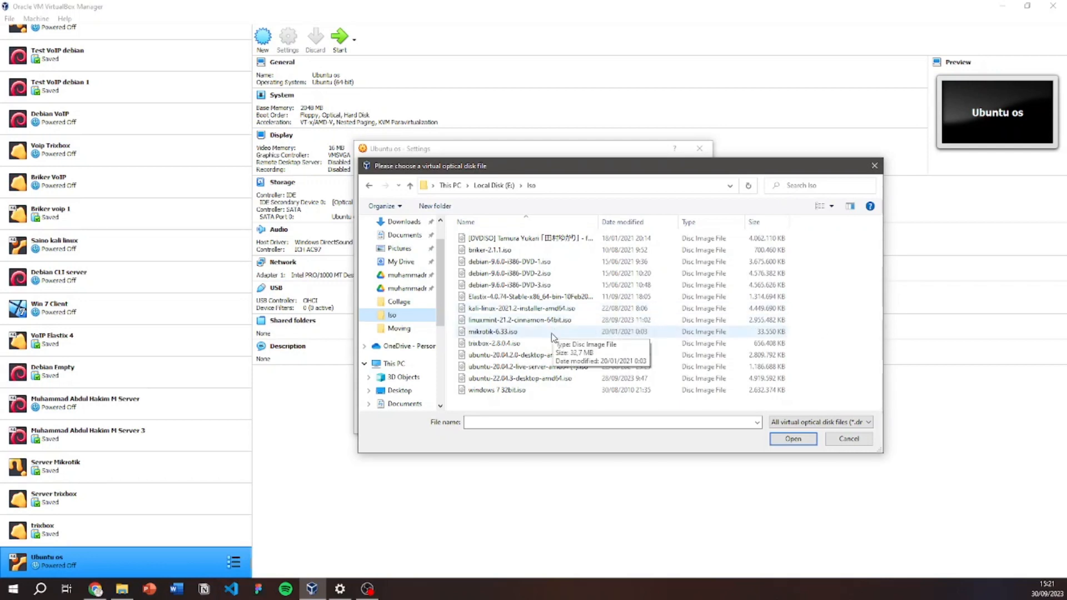
click(547, 383)
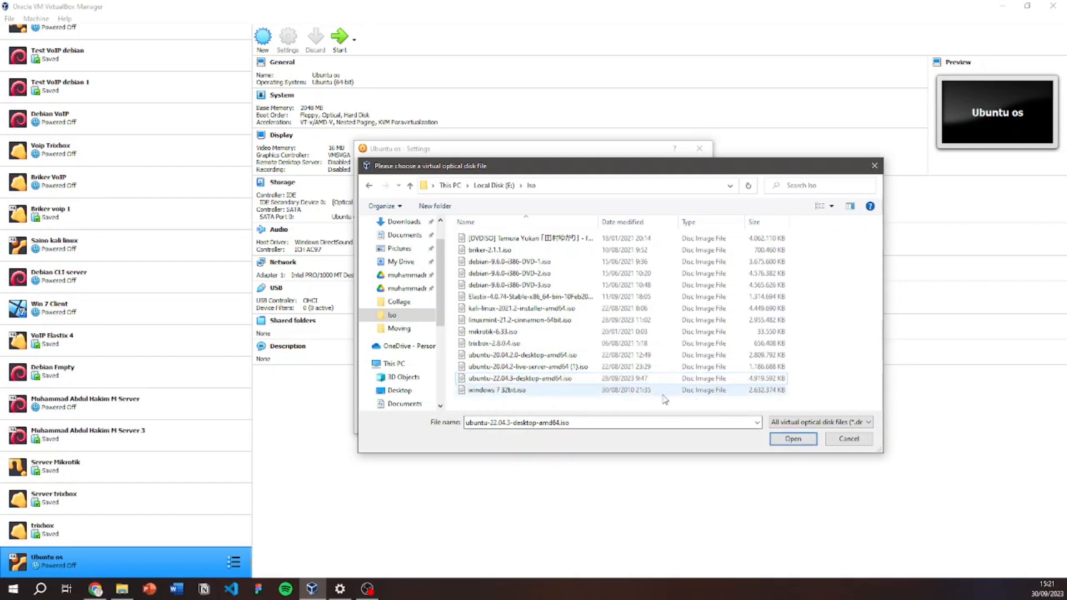
click(792, 439)
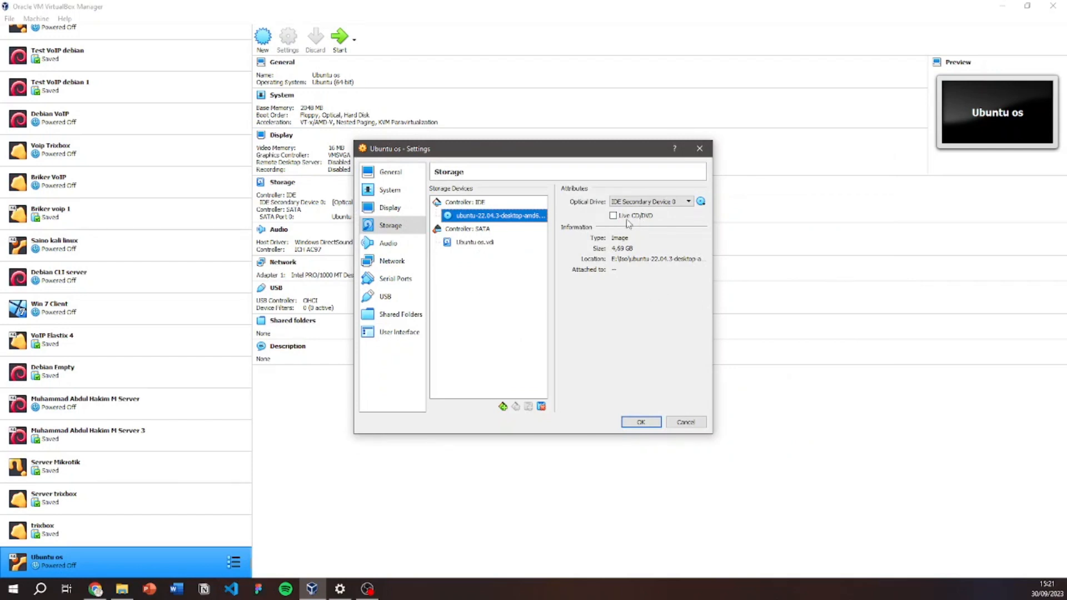
Keep the network attachment on NAT, save the settings, and start the VM.
click(400, 265)
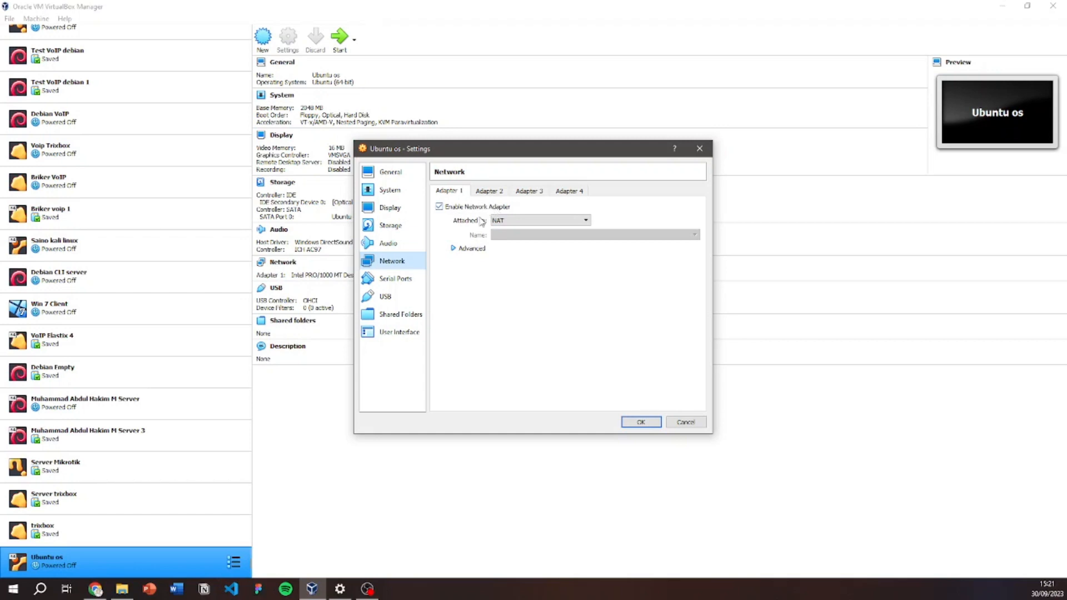
click(513, 221)
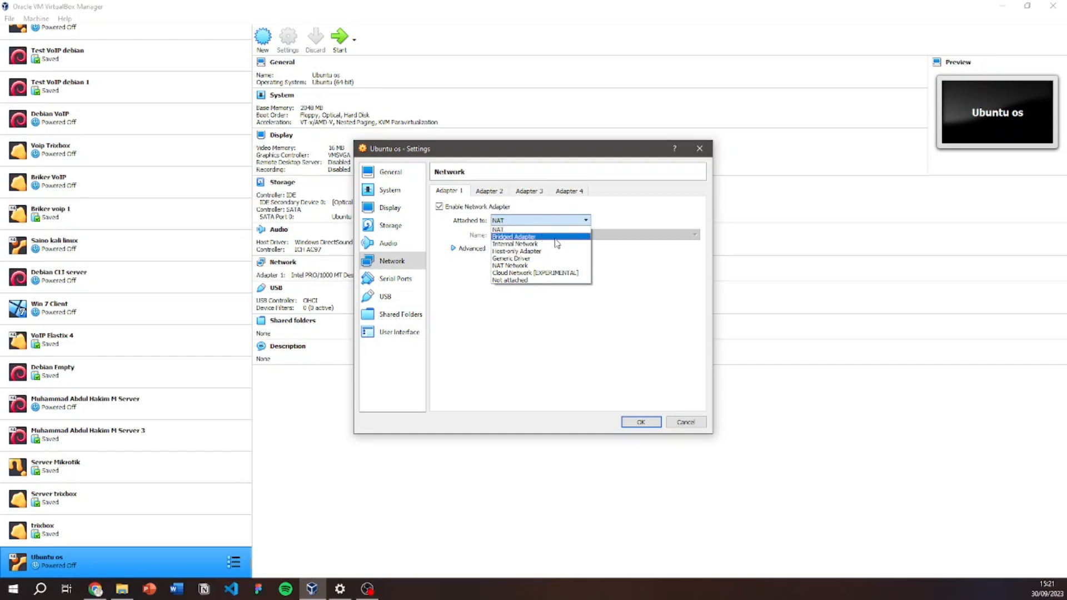
click(665, 311)
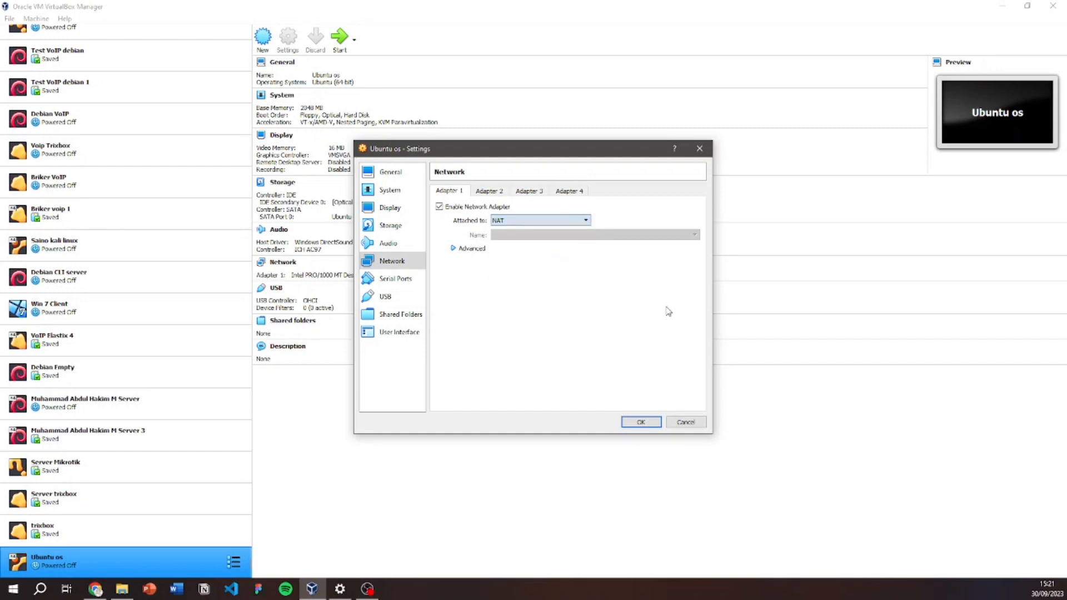
click(639, 423)
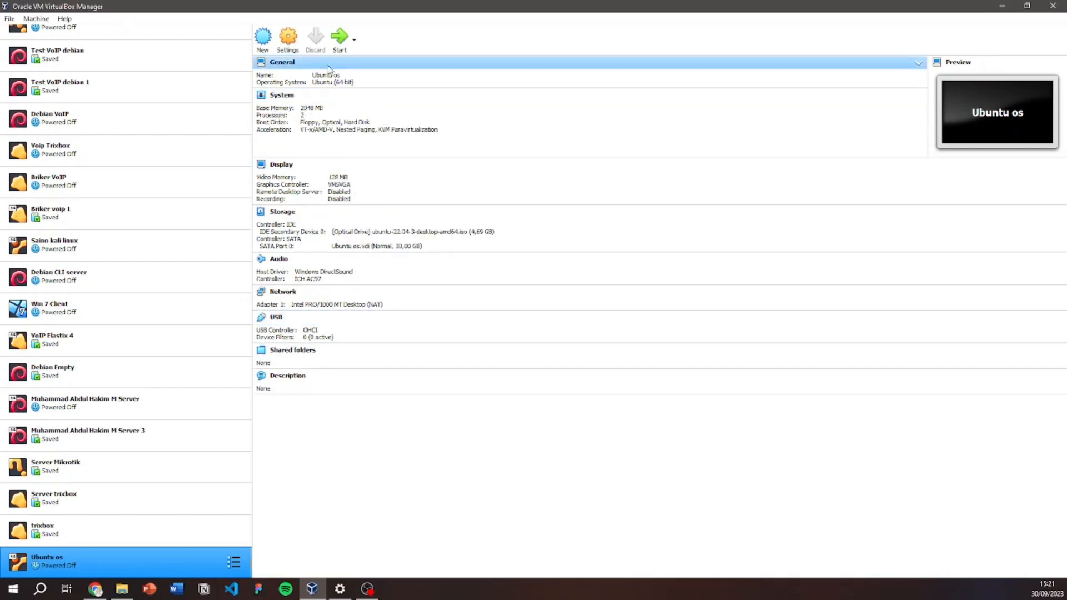
click(345, 42)
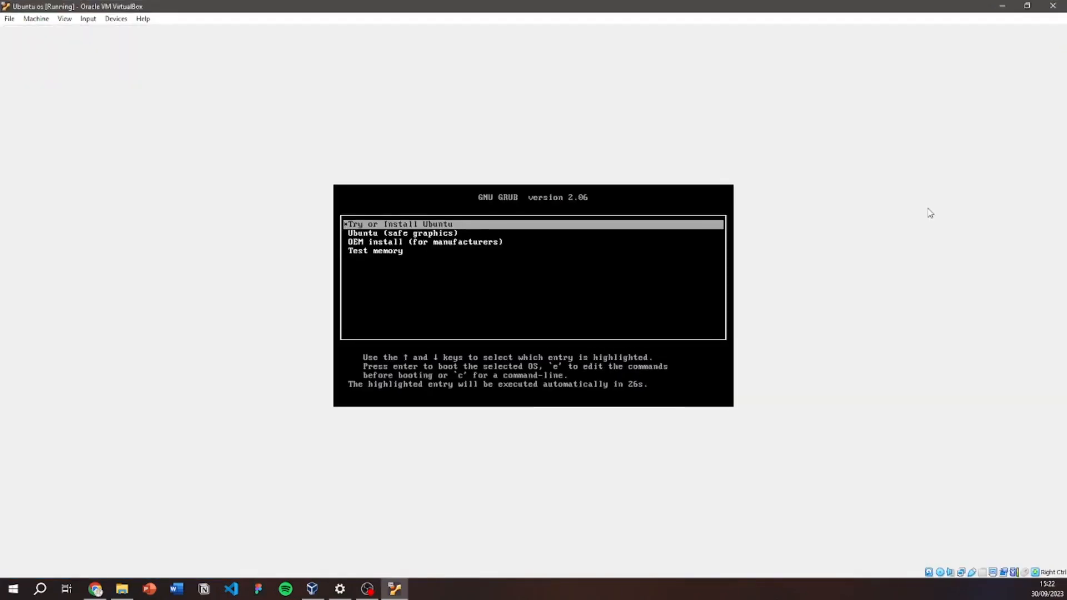
Halt the GRUB countdown and boot the Try or Install Ubuntu entry.
key(Down)
key(Up)
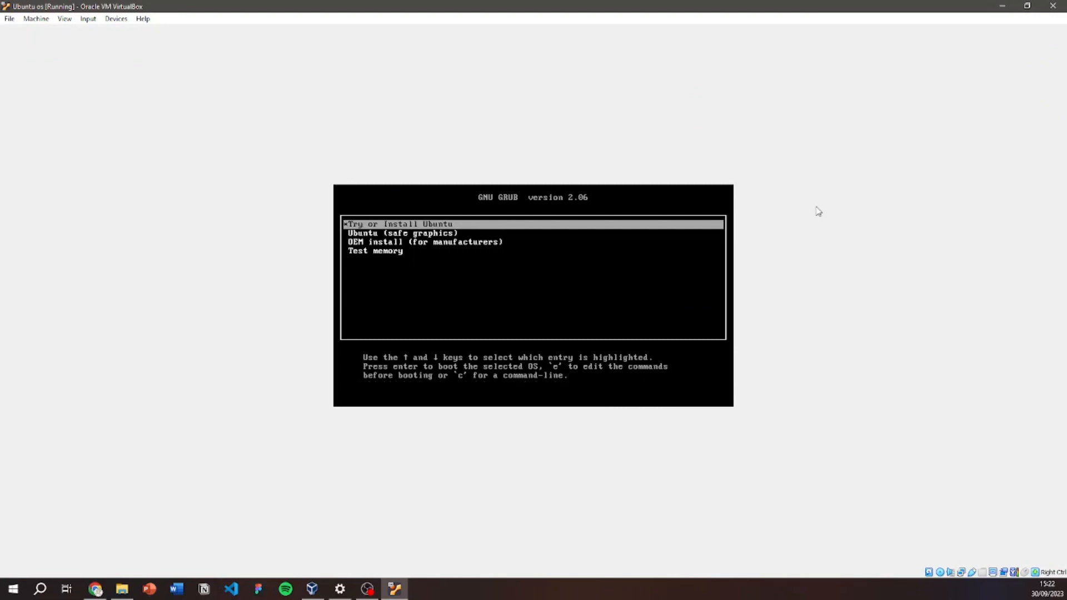
key(Down)
key(Up)
key(Return)
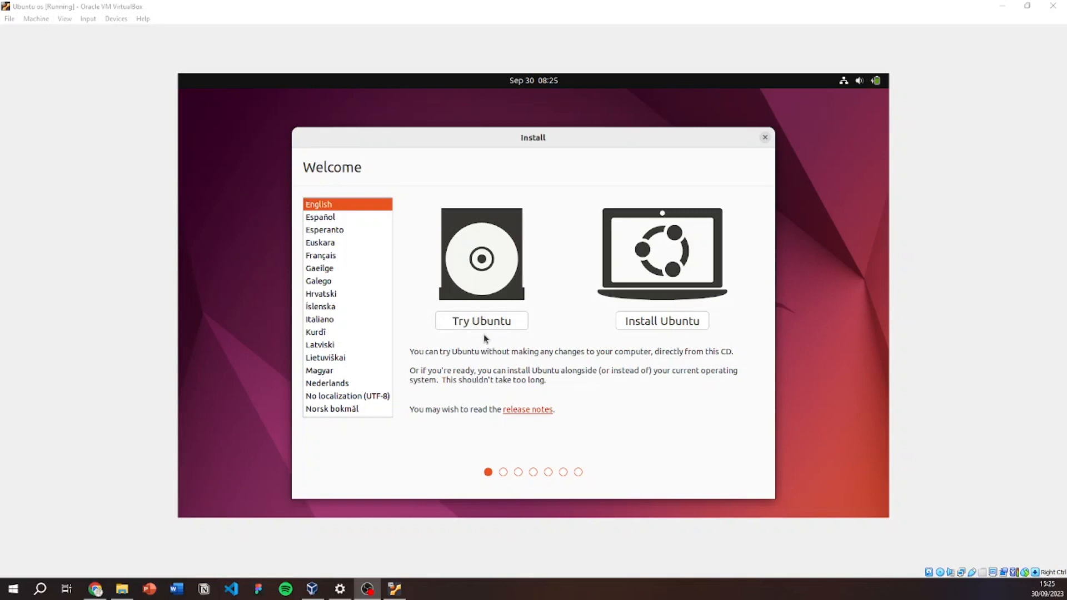
Choose Install Ubuntu, keeping the English (US) keyboard layout and Normal installation.
click(662, 322)
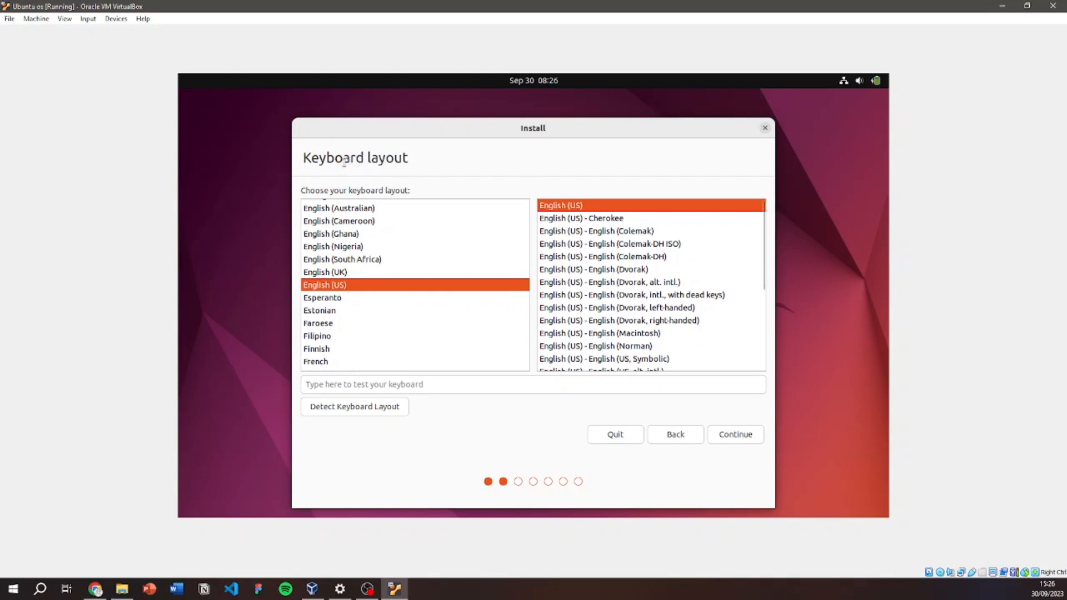
scroll(421, 284, down, 2)
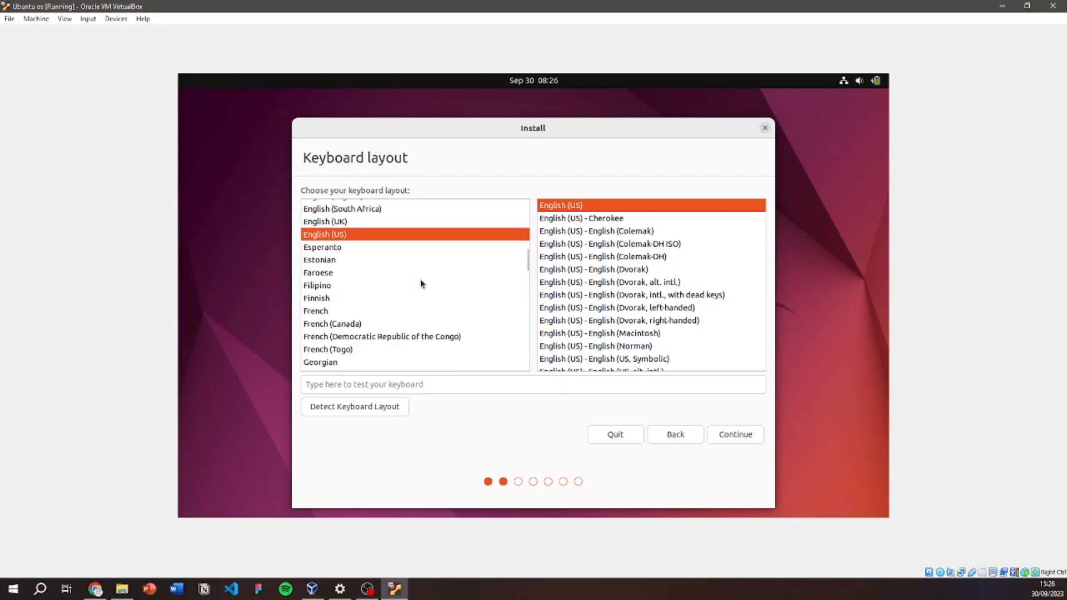
scroll(418, 283, up, 2)
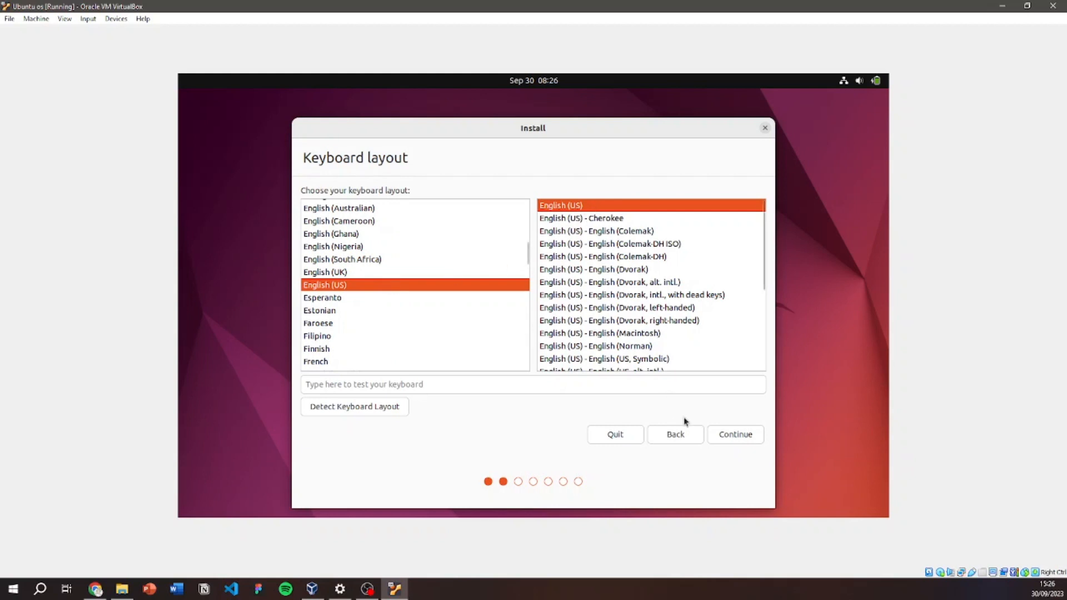
click(745, 437)
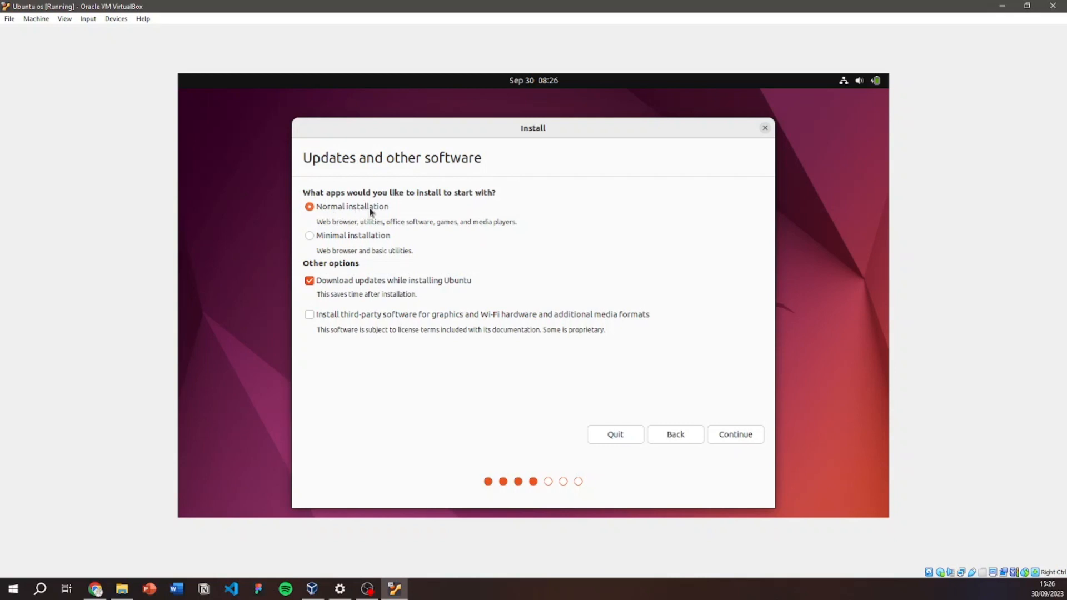
drag(317, 222, 358, 222)
click(406, 221)
click(738, 434)
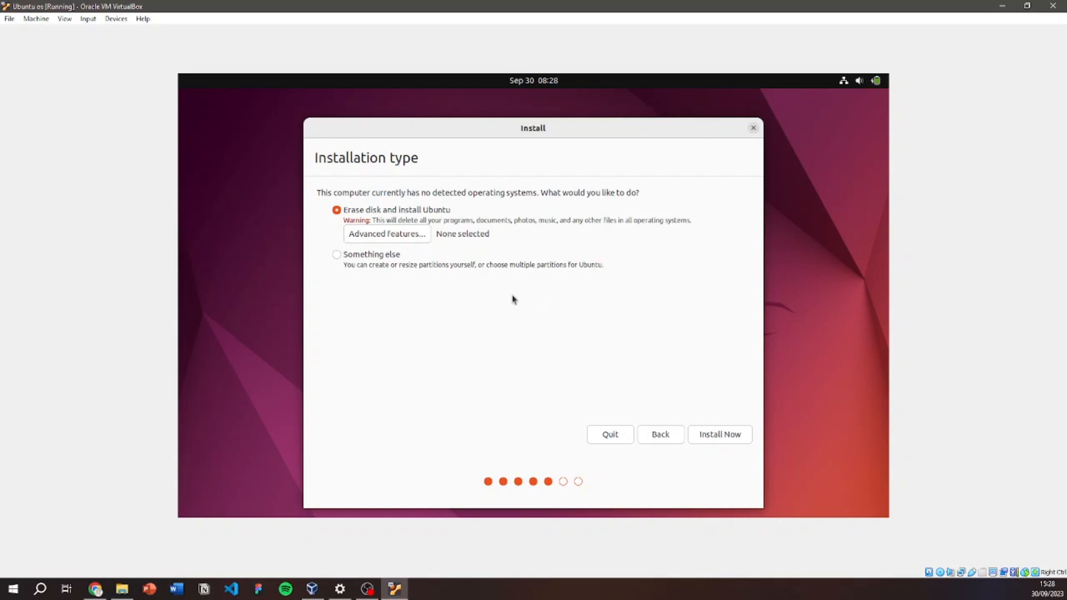
Erase the disk and install Ubuntu, confirm the partition changes, and set the Jakarta time zone.
click(354, 263)
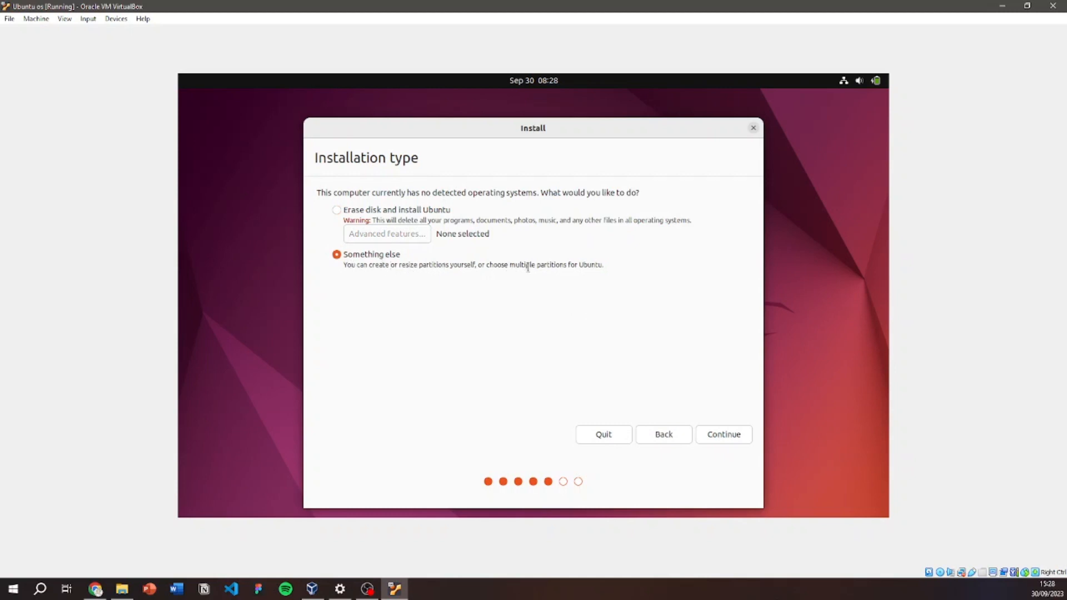
click(368, 211)
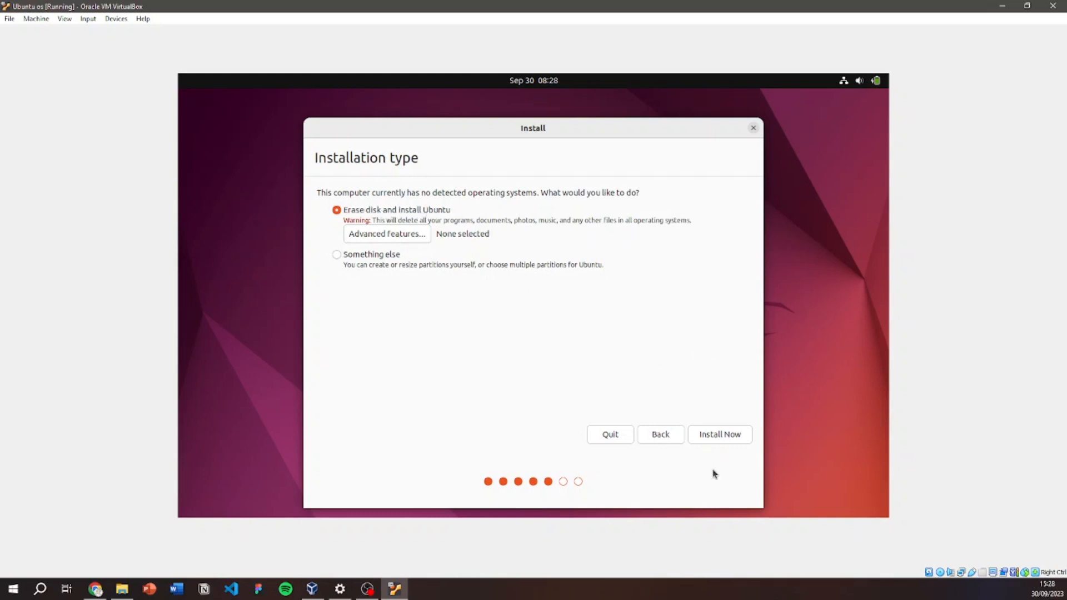
click(715, 438)
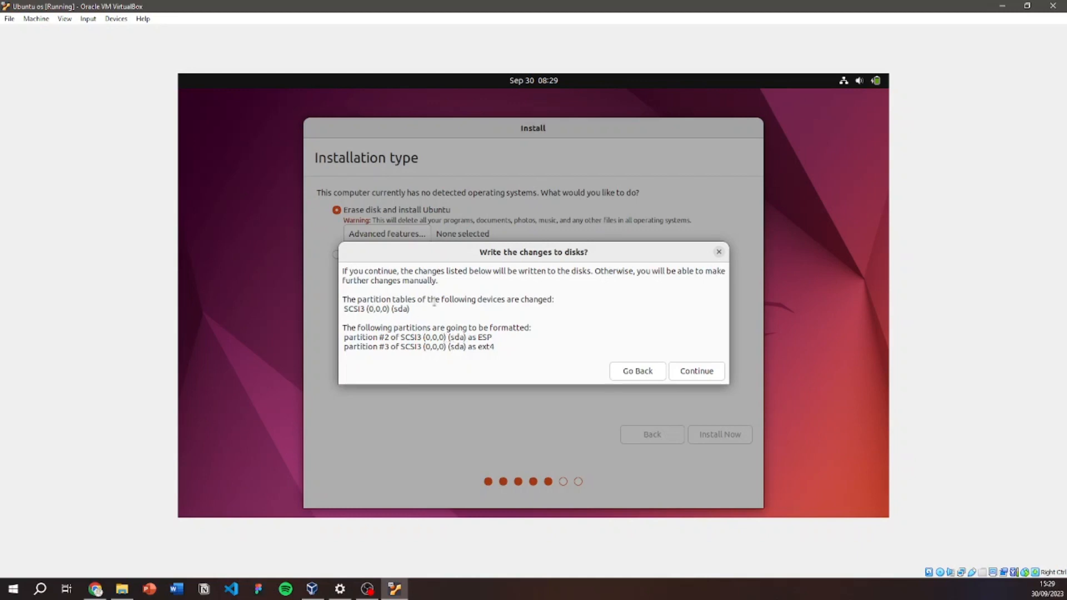
click(702, 372)
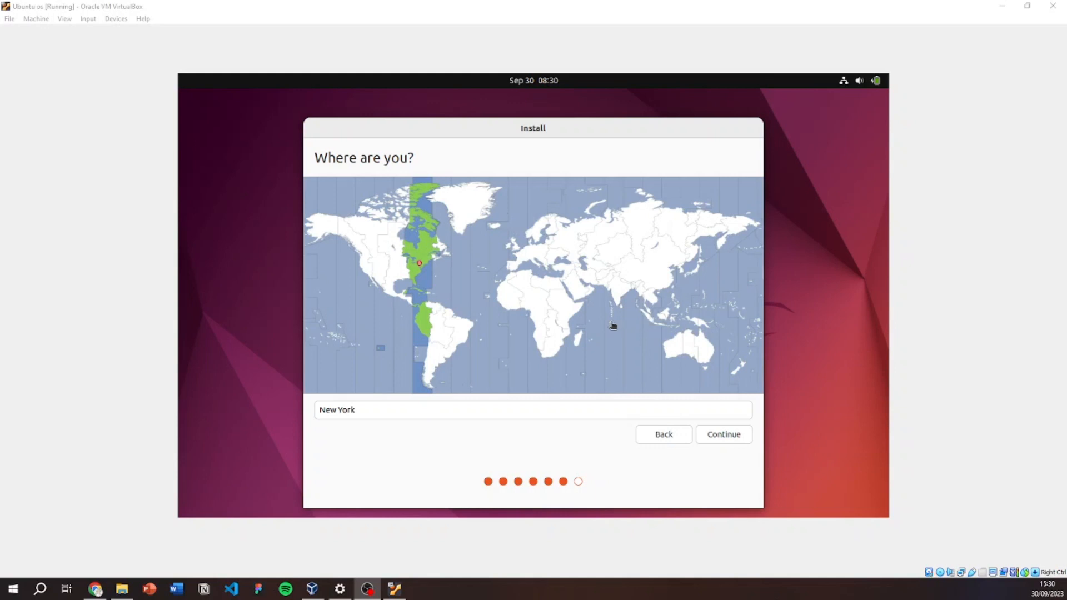
click(651, 322)
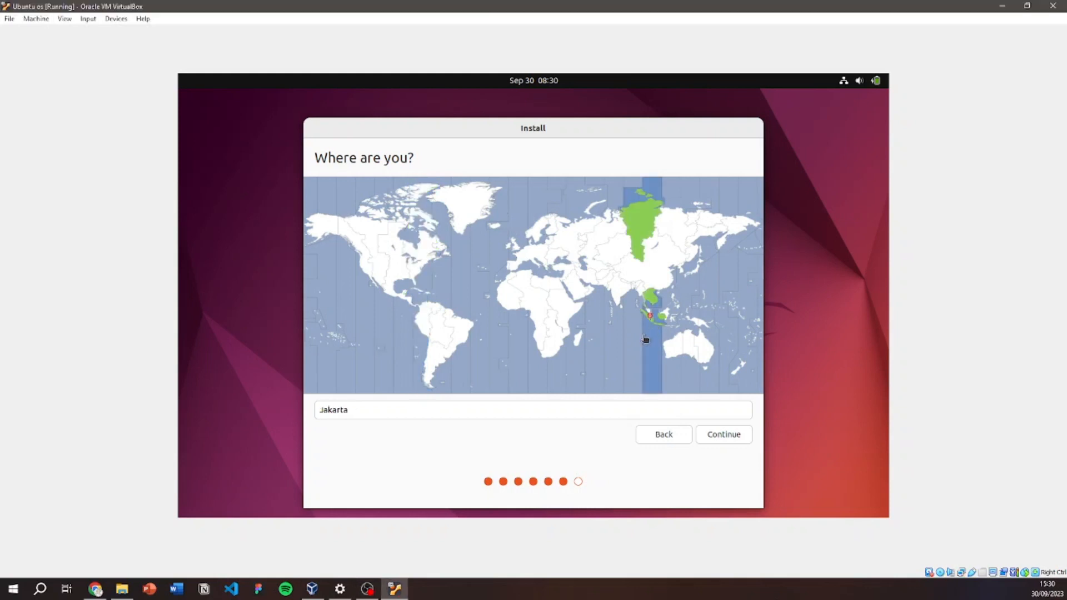
click(726, 438)
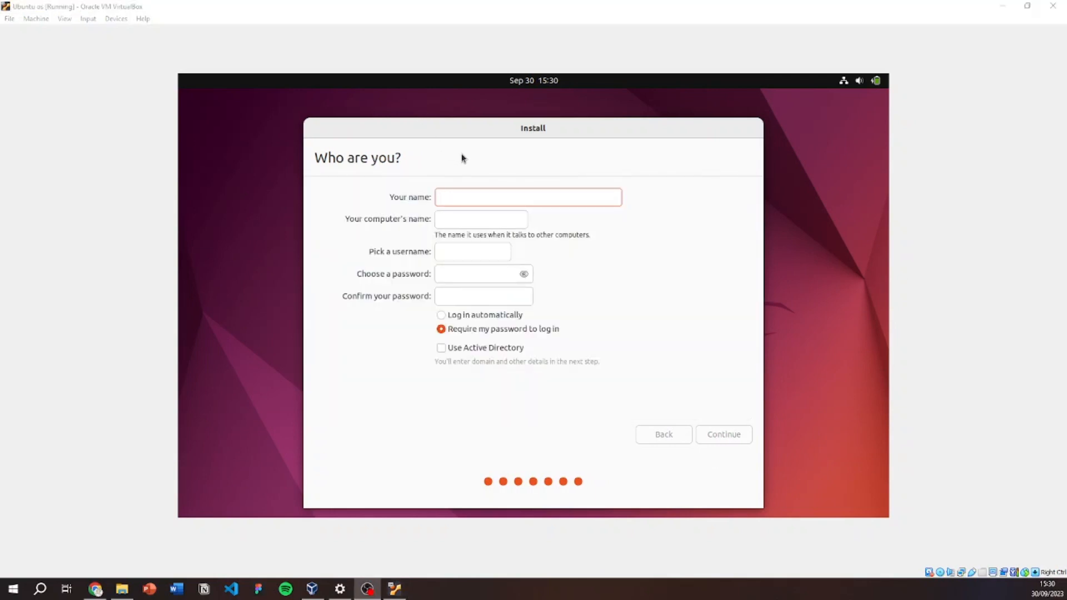
Enter 'User' as the name, correct the username to 'user', and type the account password.
click(484, 194)
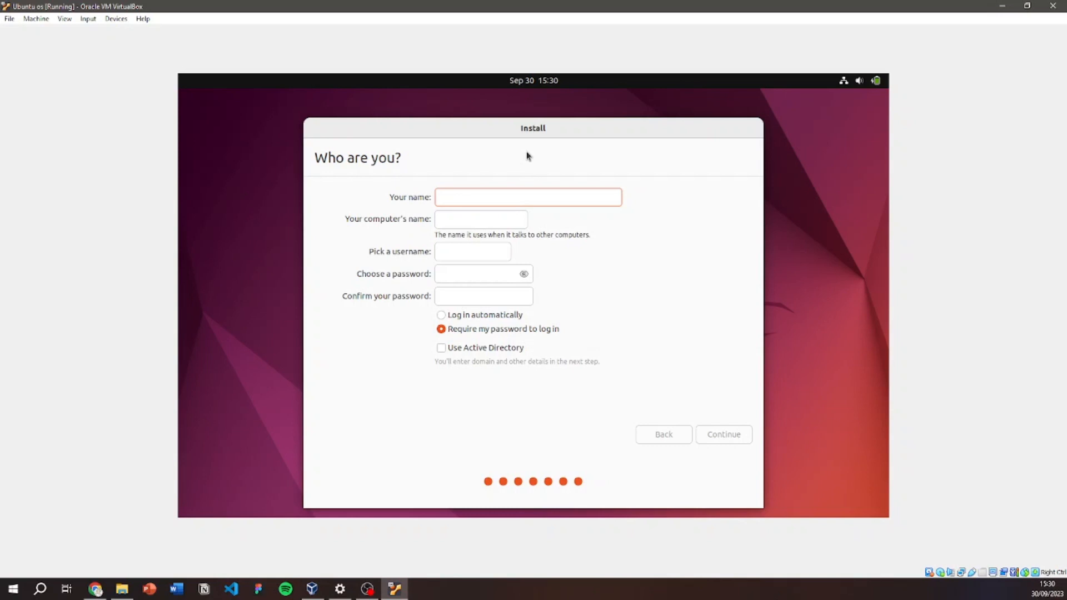
text(User)
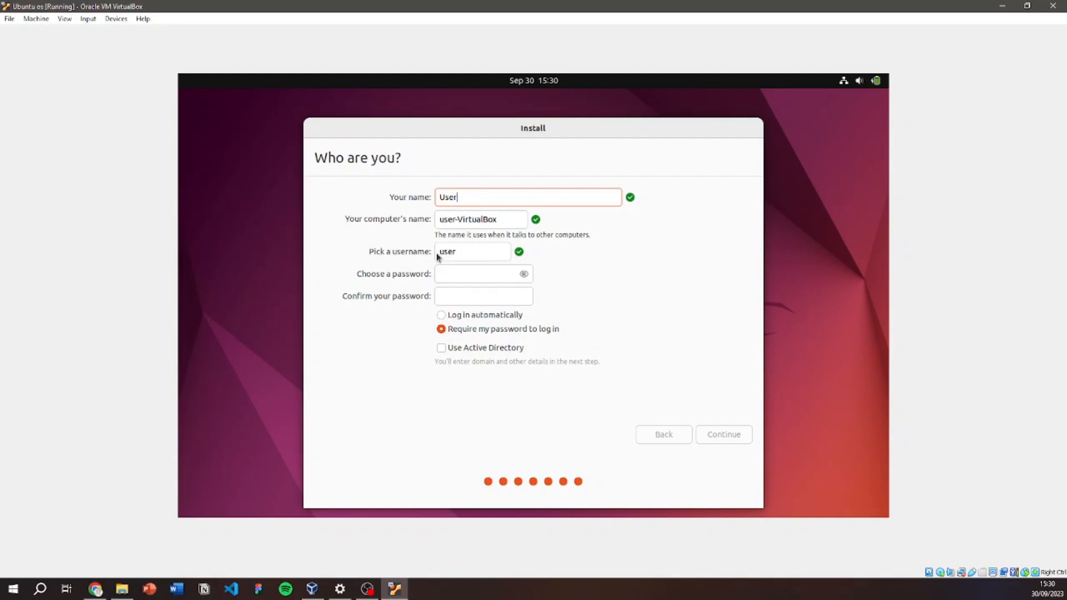
click(467, 252)
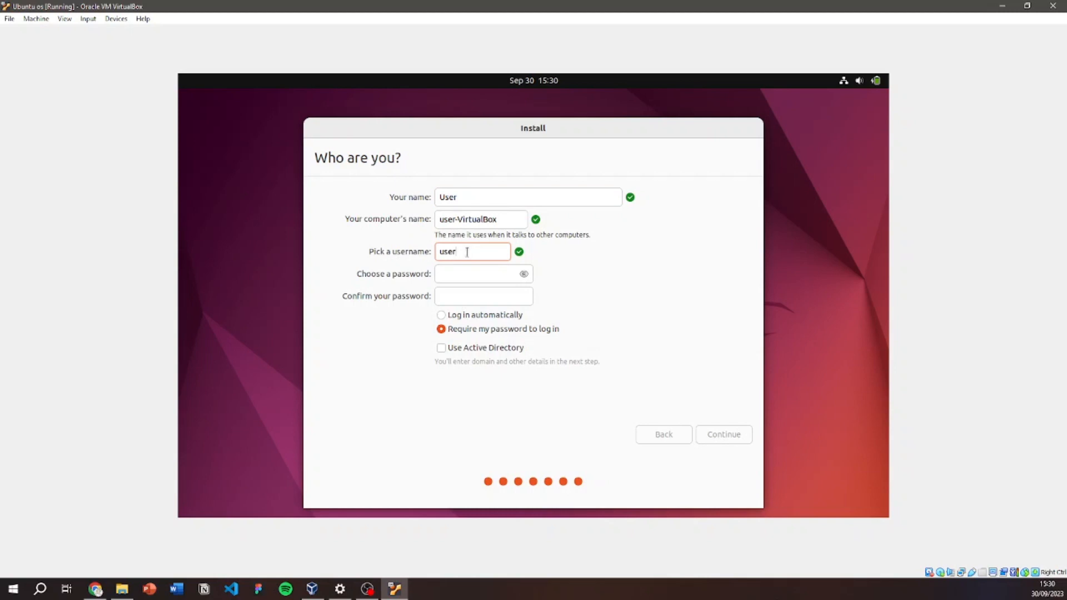
key(BackSpace)
text(r)
click(476, 276)
text(******)
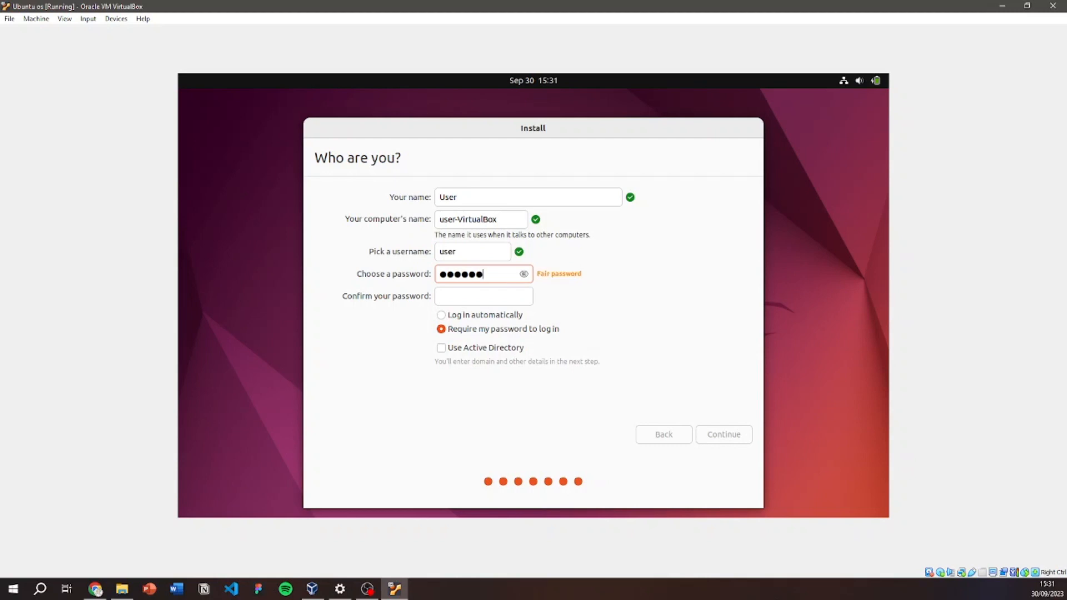
click(475, 297)
Retype the password to confirm it and begin the installation.
text(******)
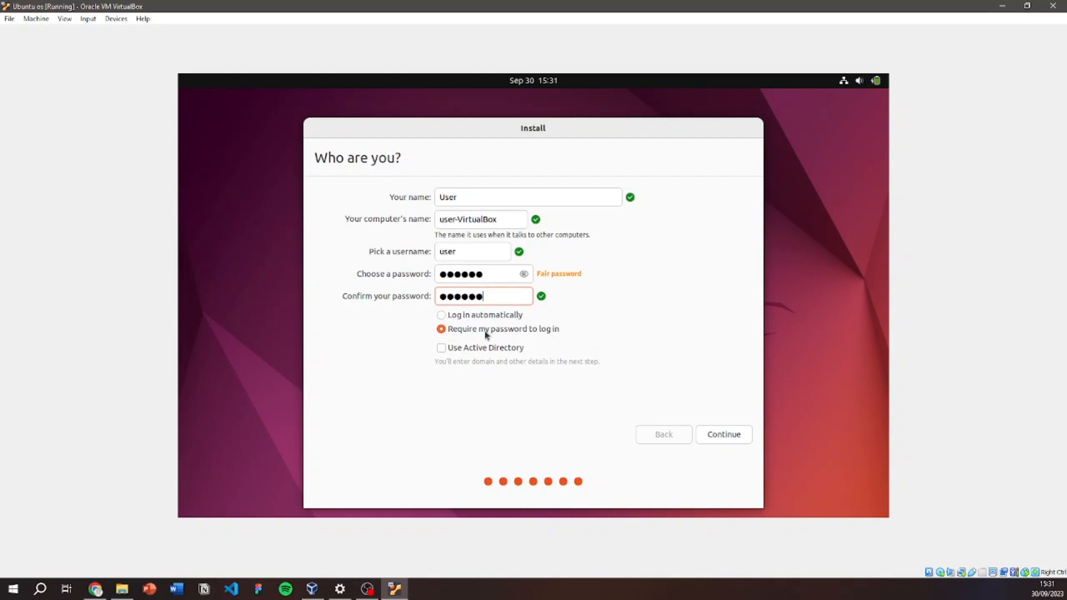
click(731, 436)
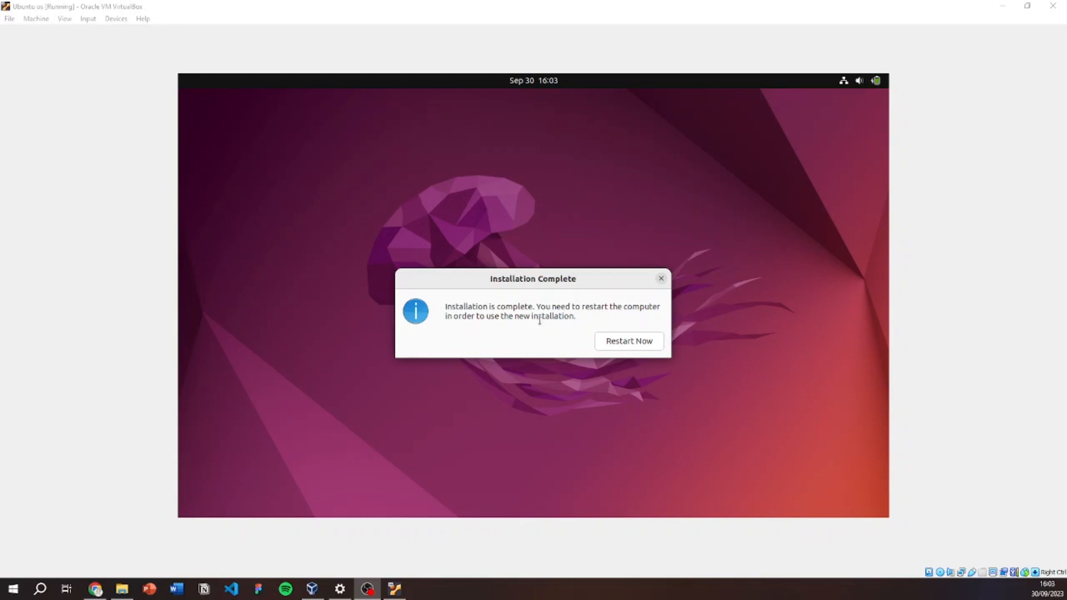
Restart the installed system and minimize the VM window to reach VirtualBox Manager.
click(635, 346)
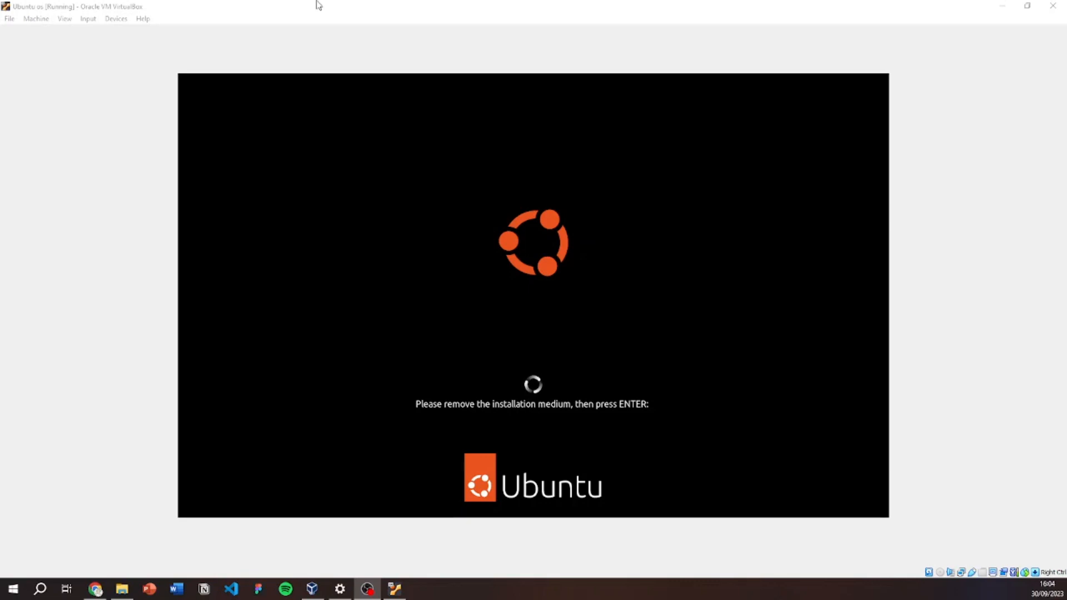
click(998, 5)
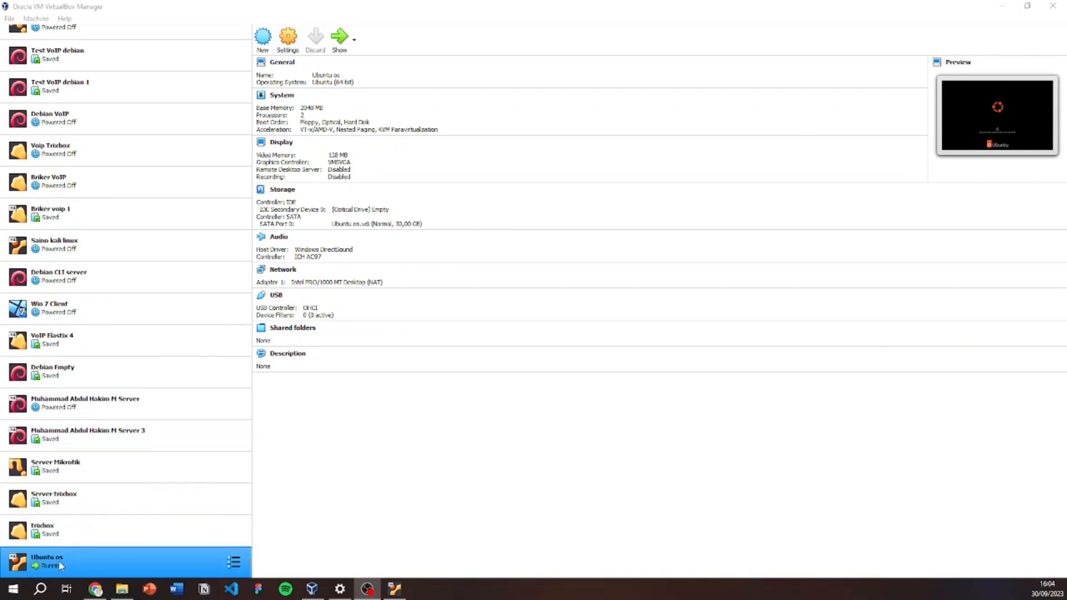
click(288, 42)
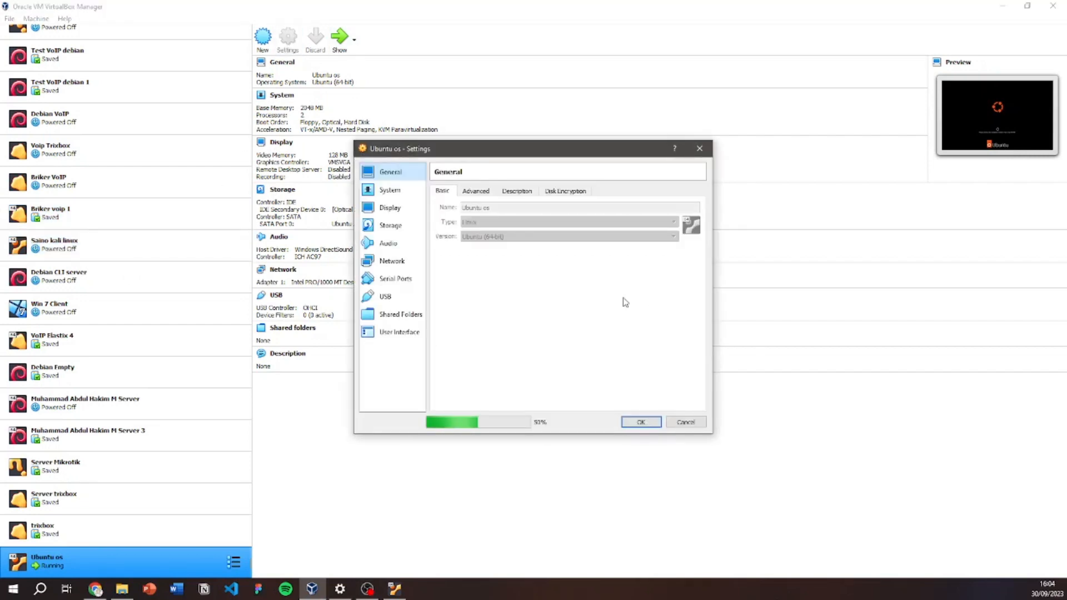
click(383, 230)
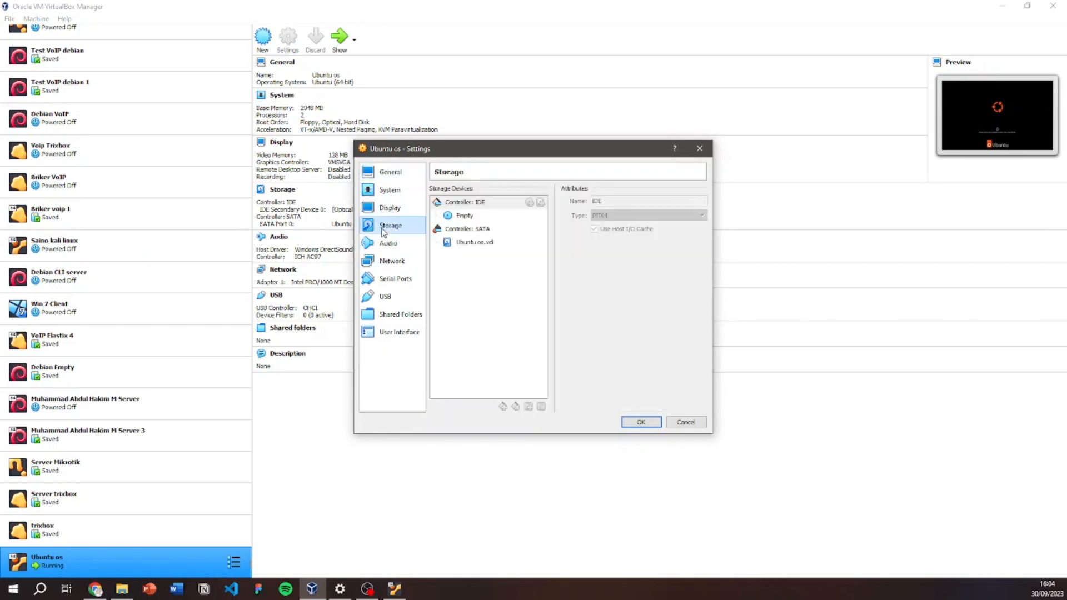
click(460, 215)
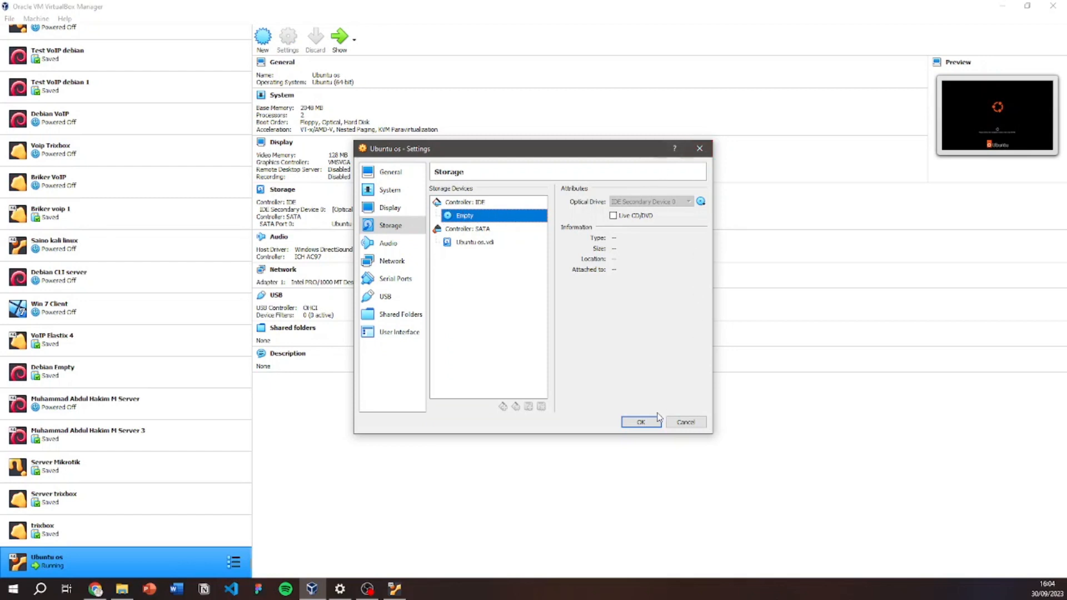
click(705, 152)
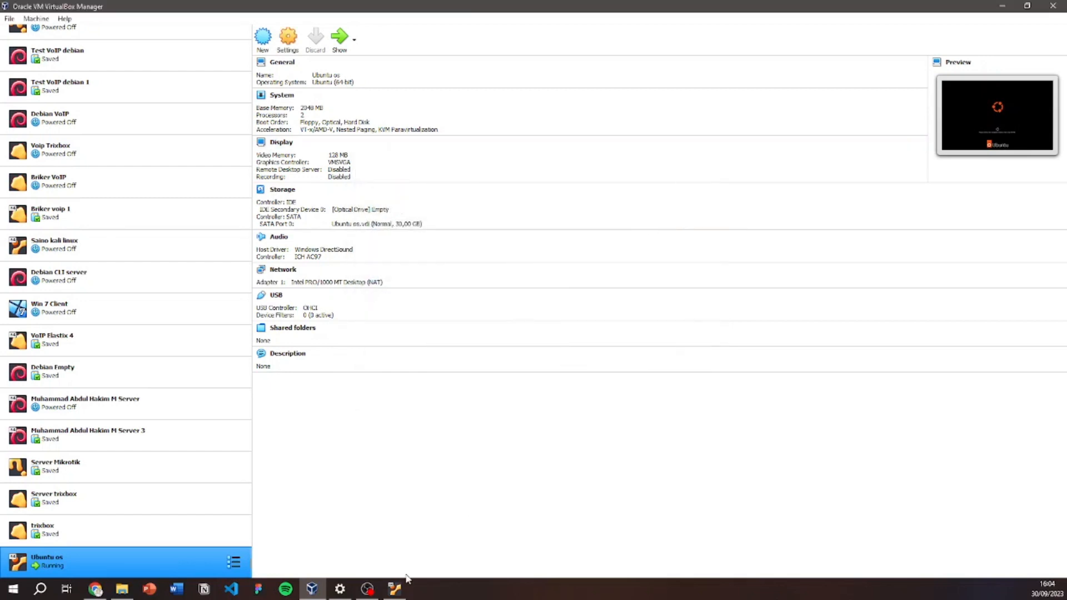
Return to the VM, continue past the remove-medium prompt, and dismiss the mouse-integration notice.
click(407, 596)
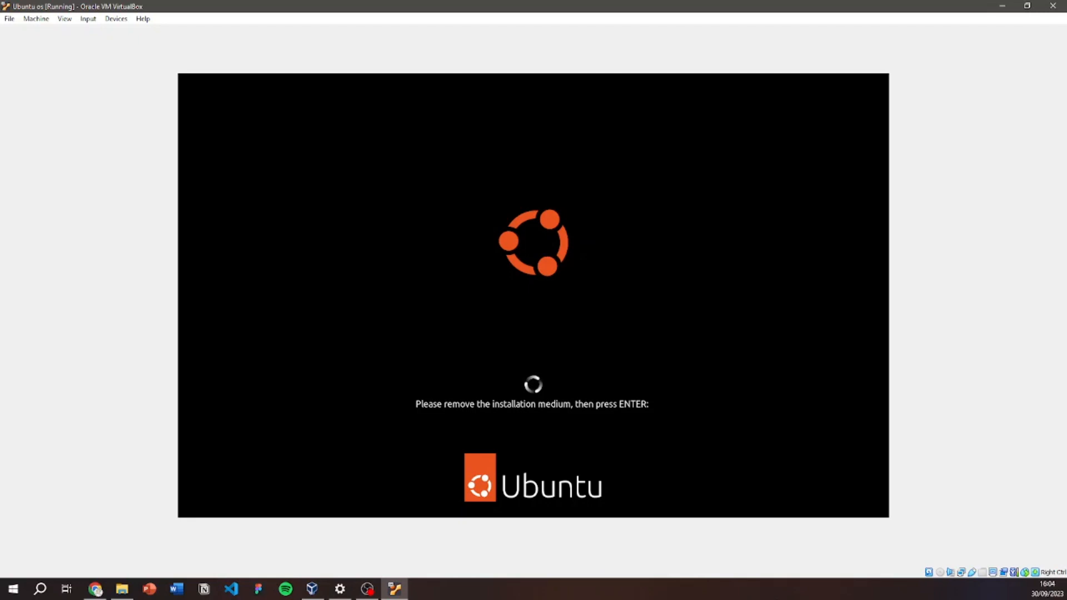
key(Return)
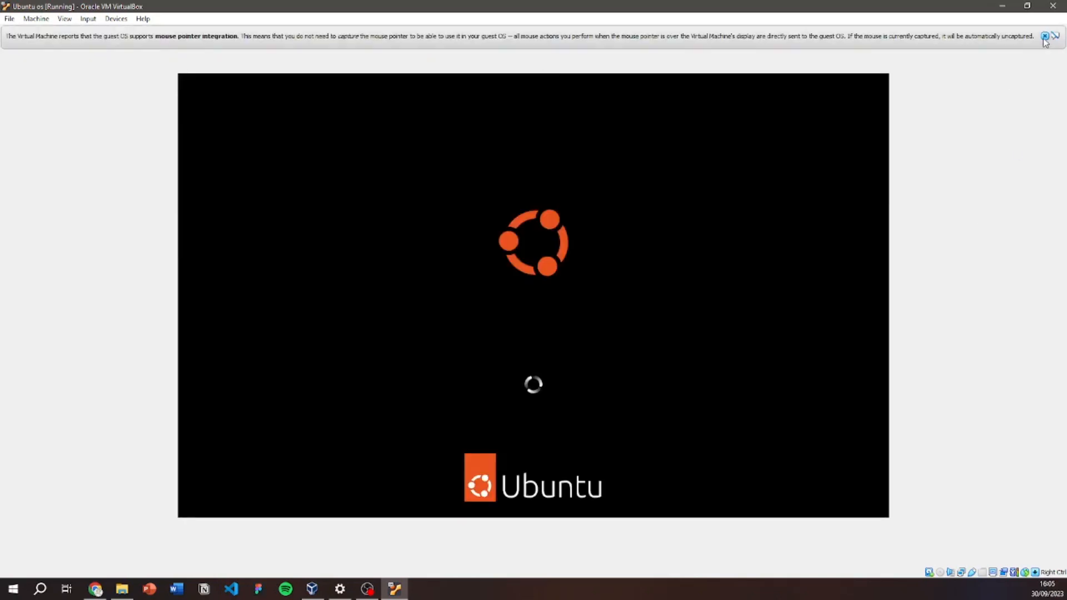
click(1045, 37)
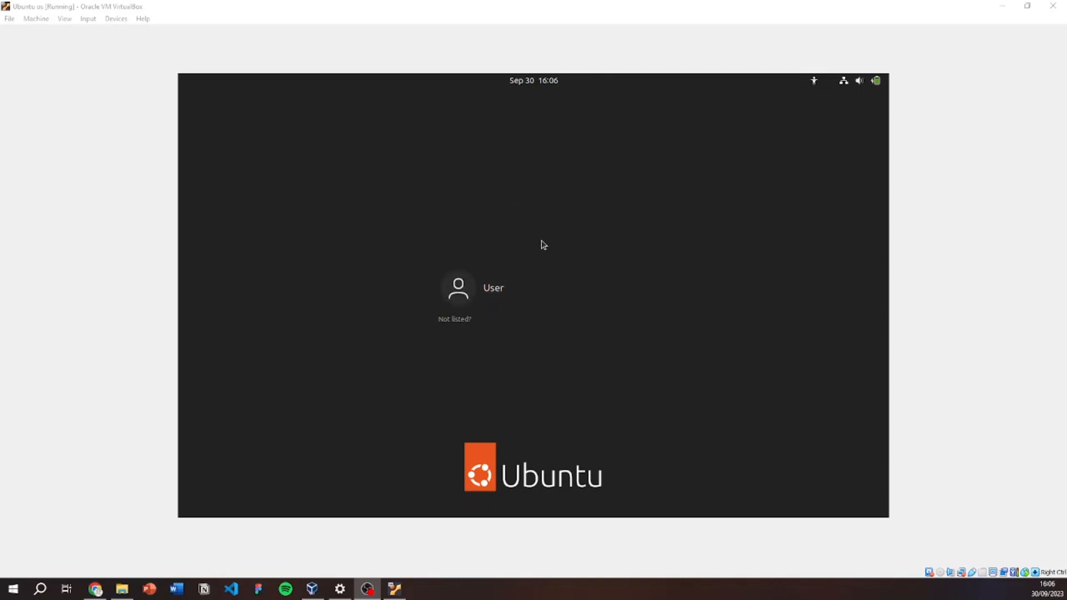
Log in to the User account on the Ubuntu login screen with its password.
click(529, 291)
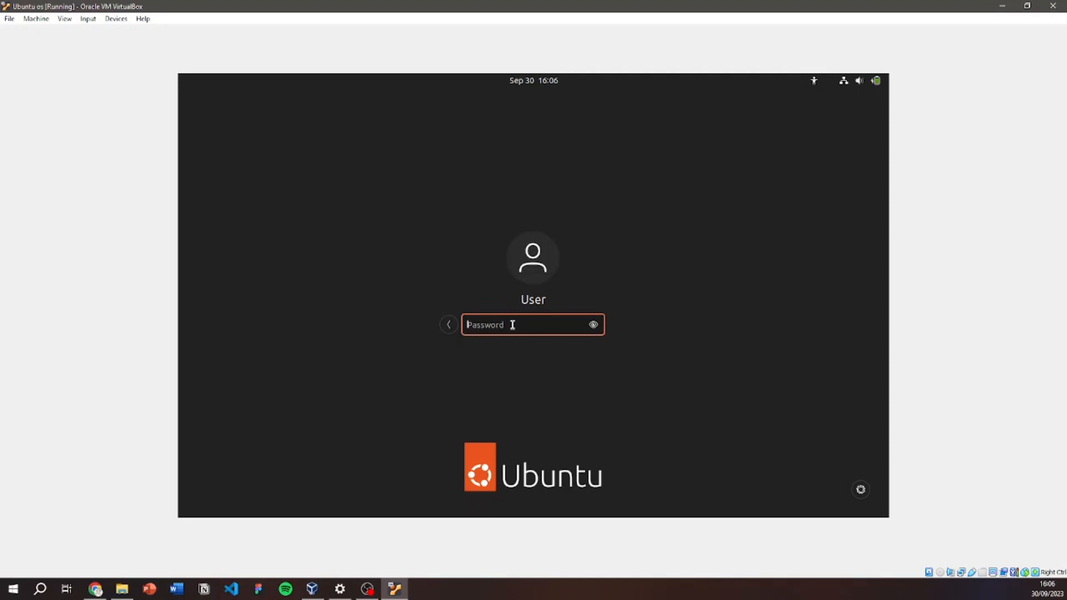
text(******)
key(Return)
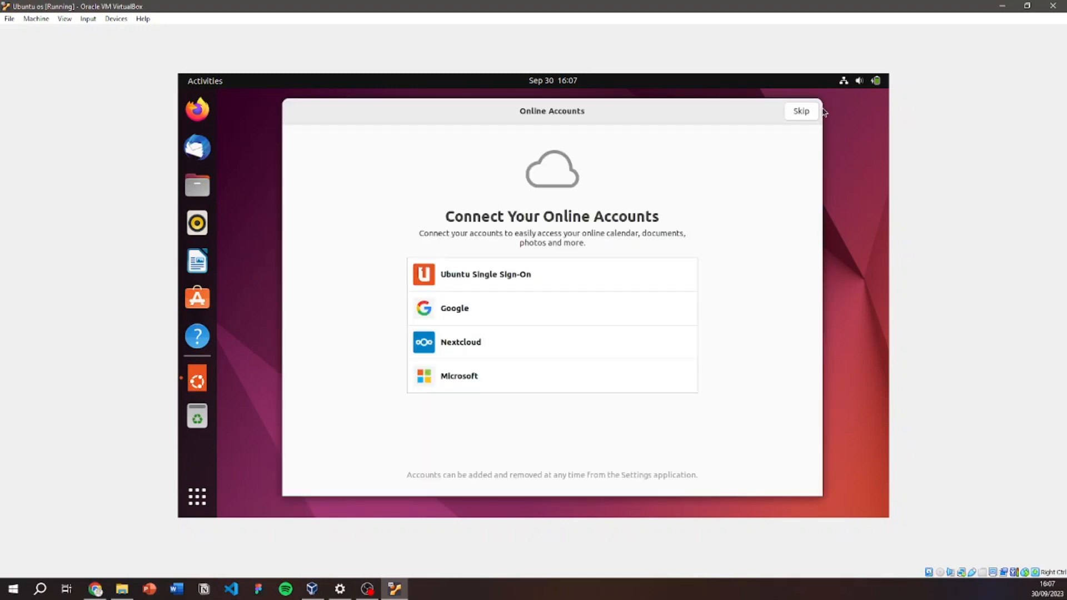
Confirm the wired network is connected, then skip connecting online accounts.
click(858, 80)
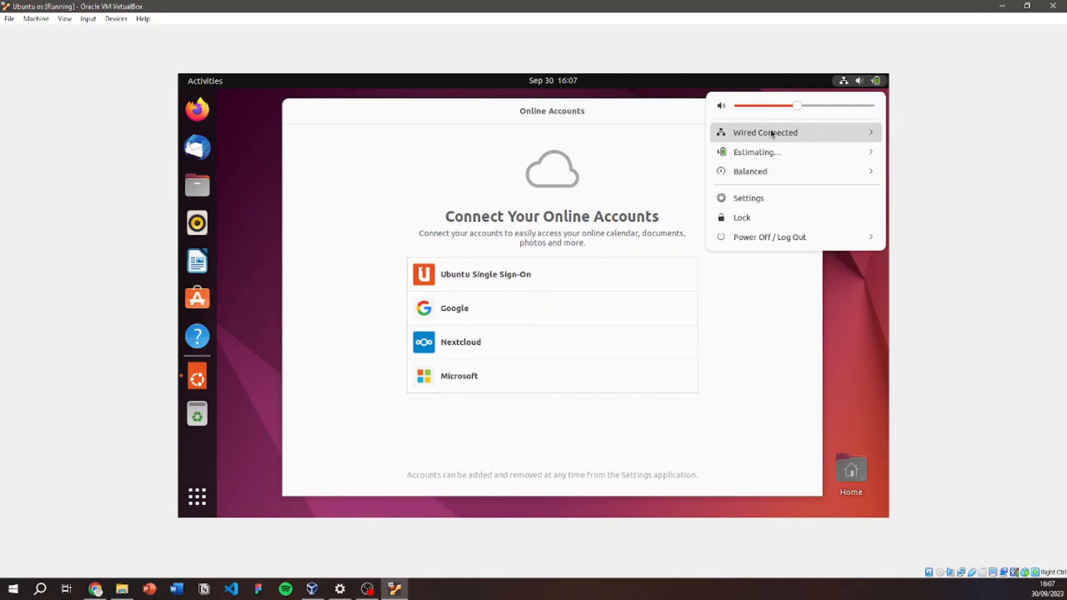
click(772, 134)
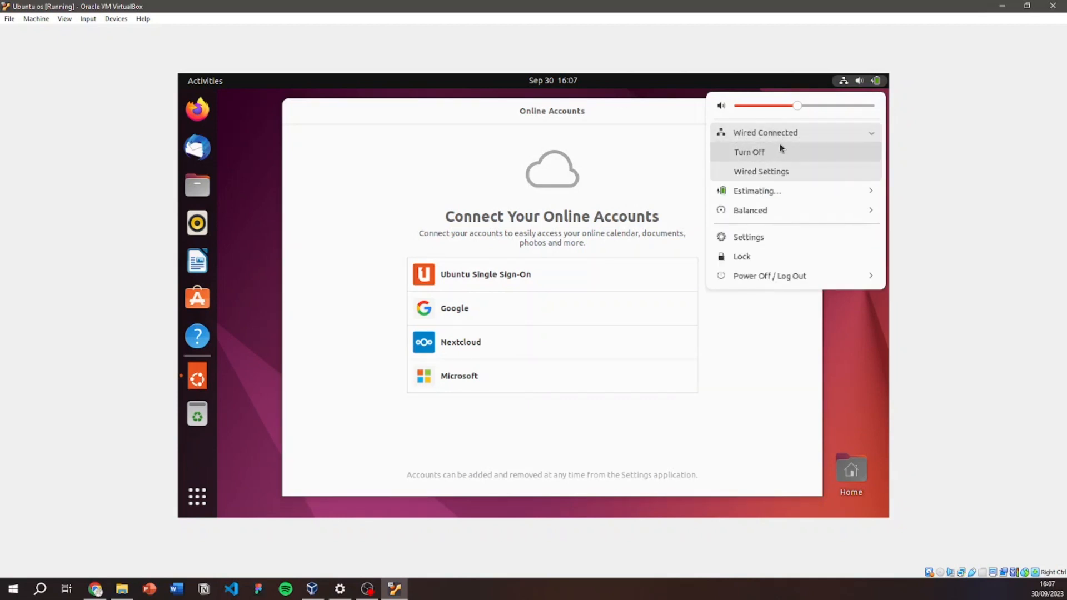
click(797, 353)
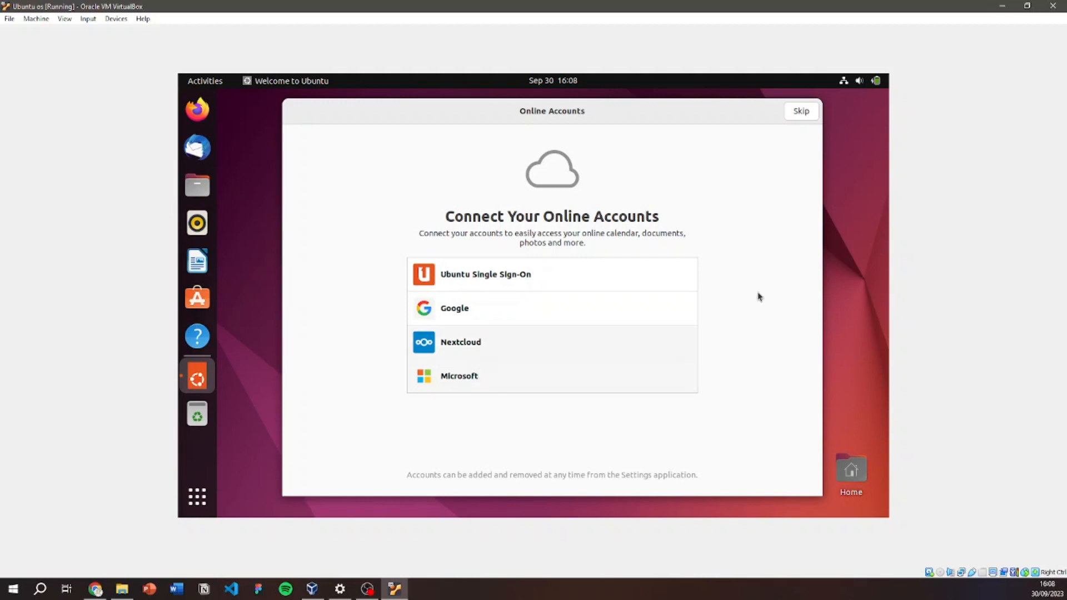
click(810, 111)
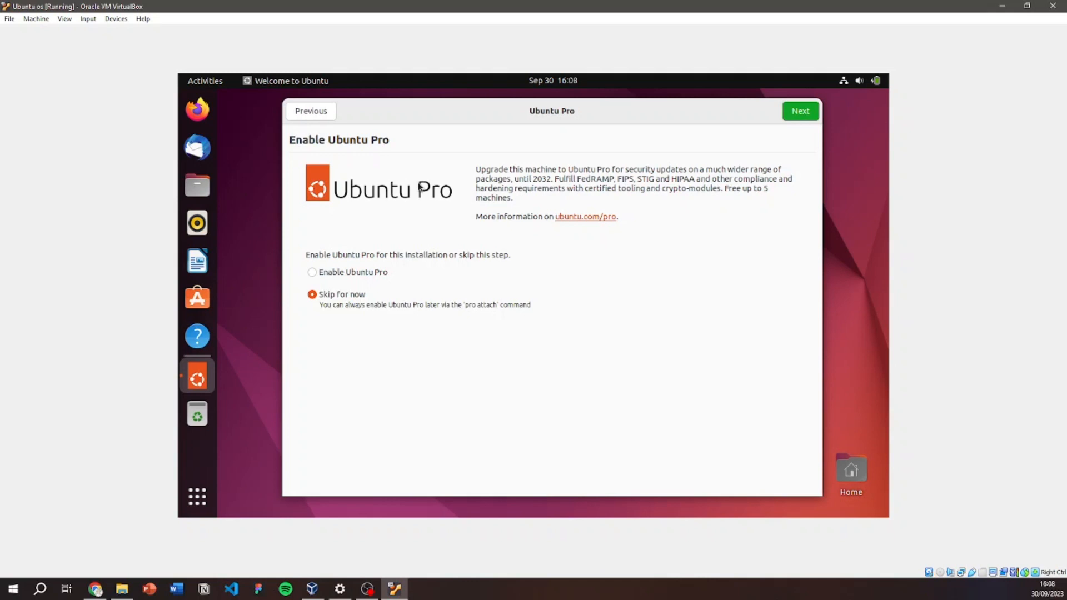
Skip enabling Ubuntu Pro and decline sending system info to Canonical.
click(312, 272)
click(355, 301)
click(806, 113)
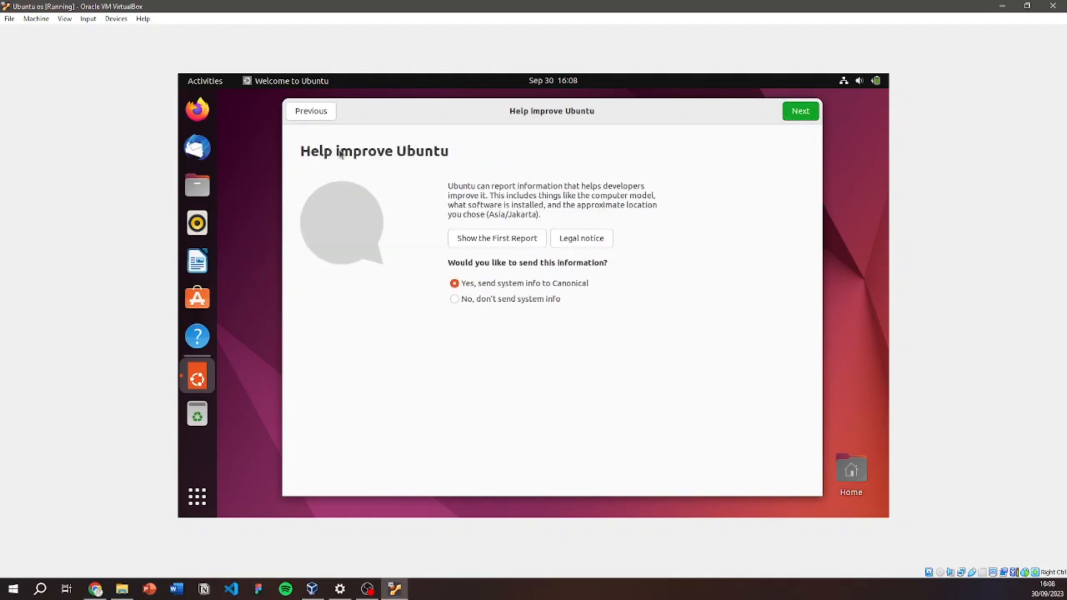
click(490, 302)
click(802, 114)
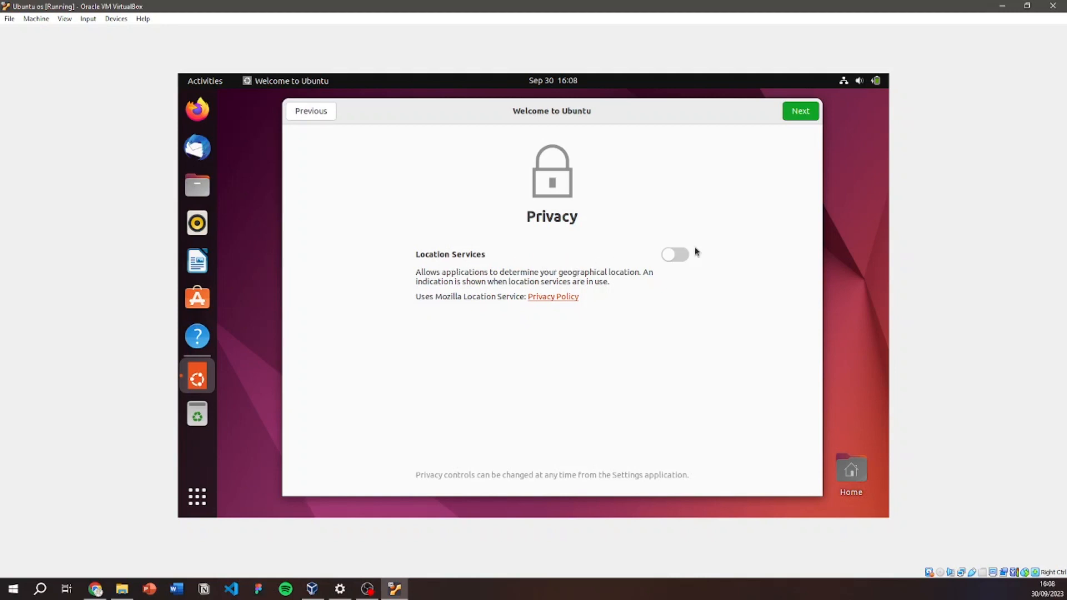
Turn on Location Services, browse the suggested apps, and finish the welcome wizard.
click(677, 260)
click(808, 115)
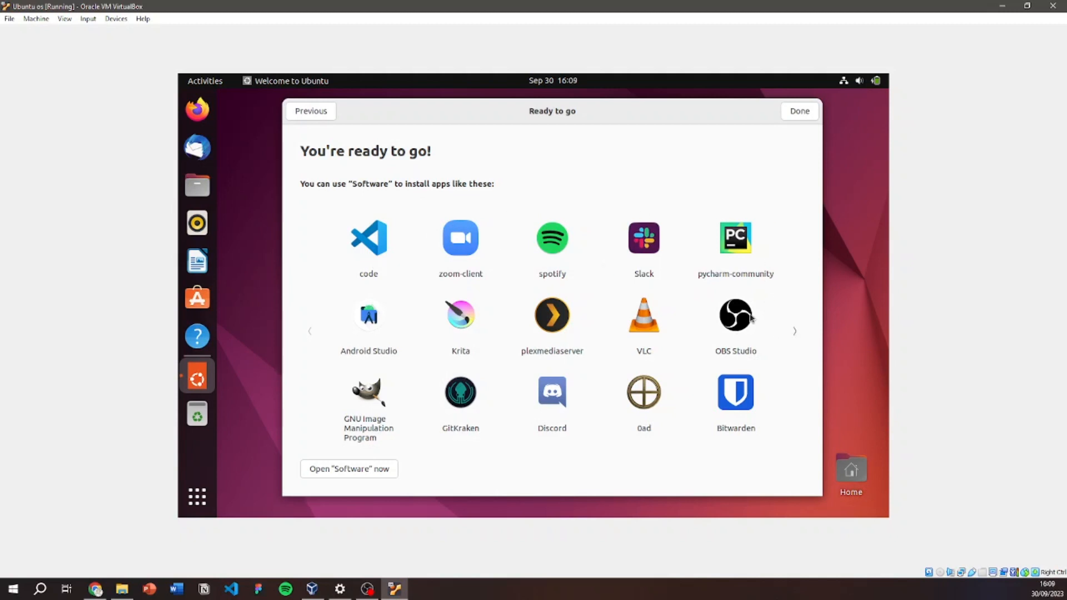
click(802, 333)
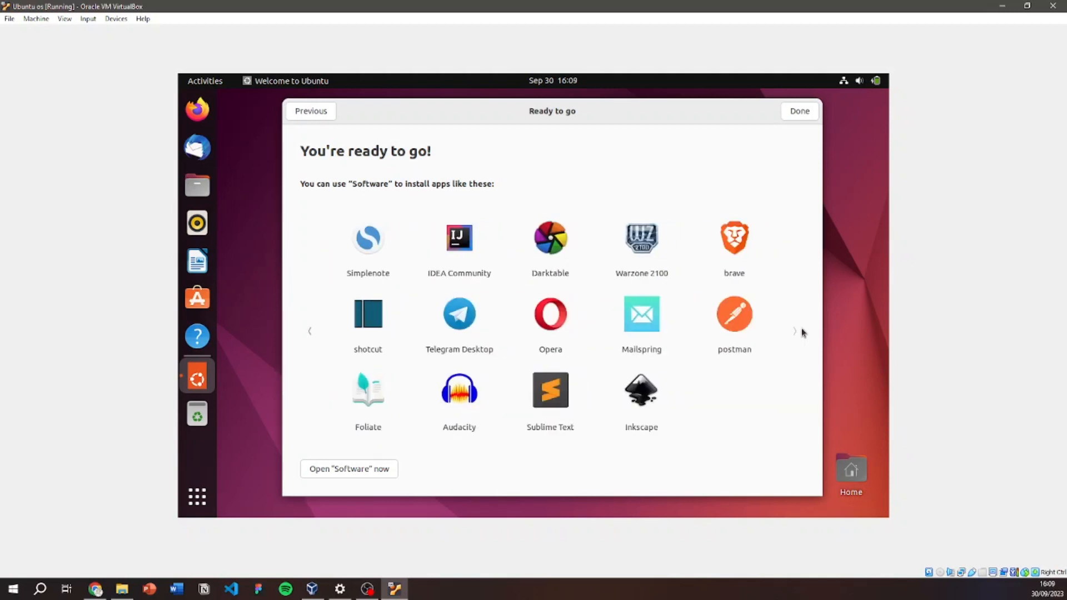
click(309, 321)
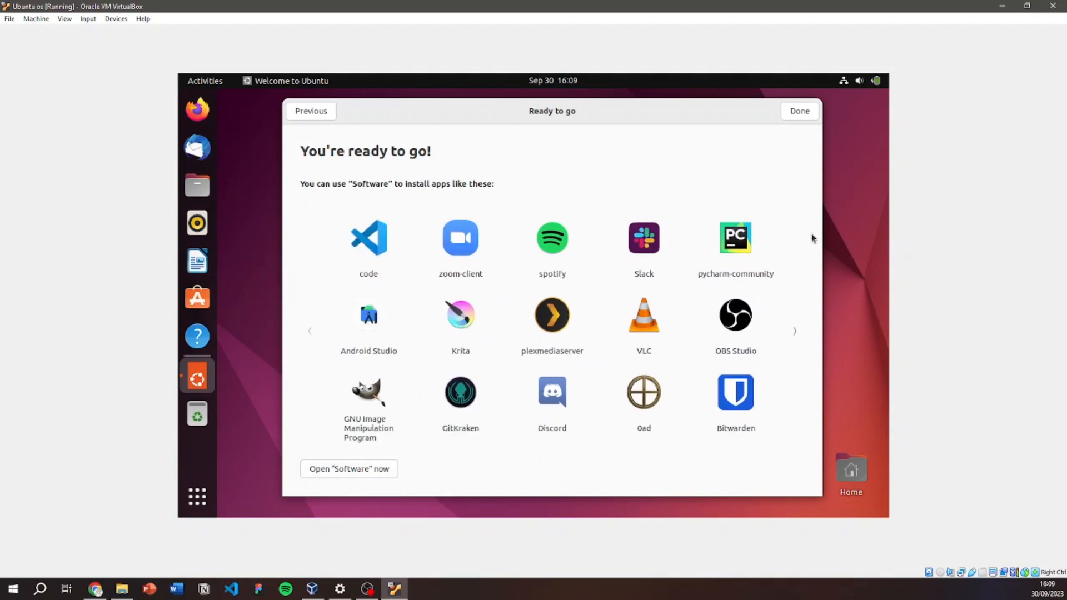
click(800, 111)
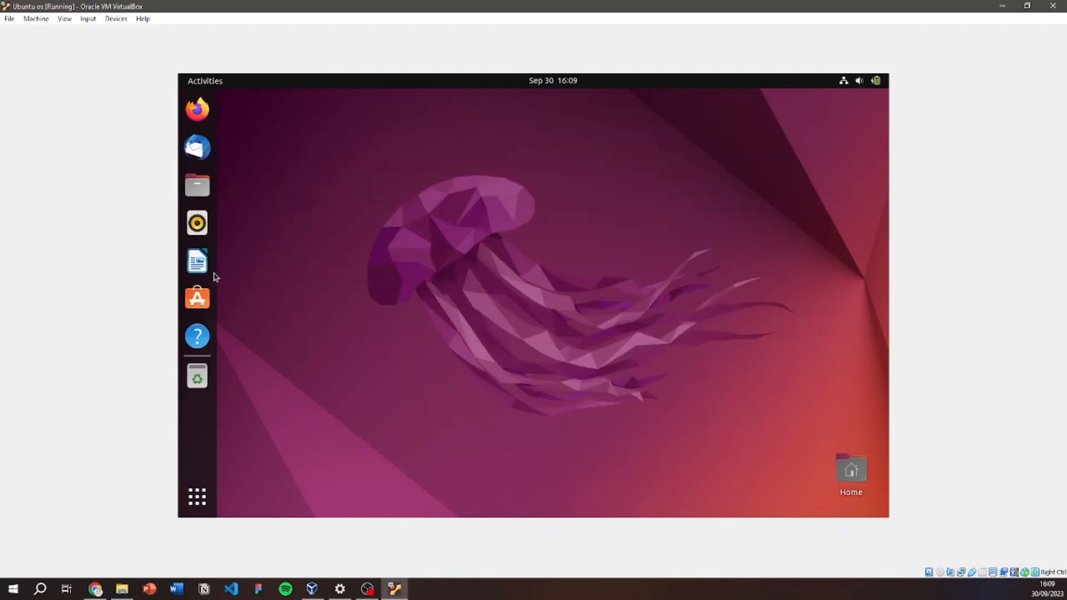
Launch Firefox from the Ubuntu dock and dismiss the Software Updater prompt.
click(209, 118)
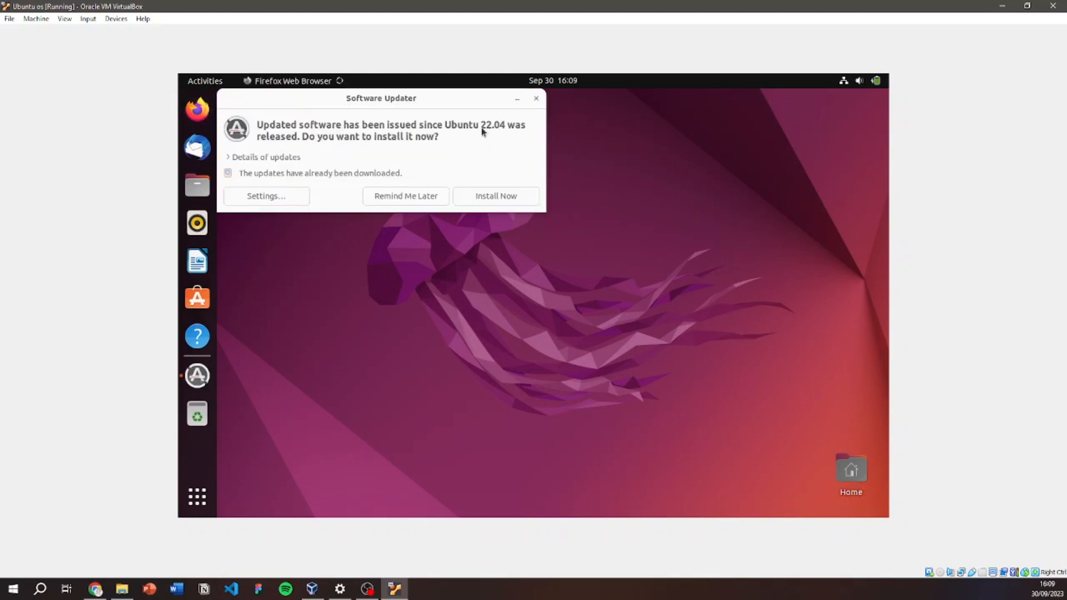
click(535, 101)
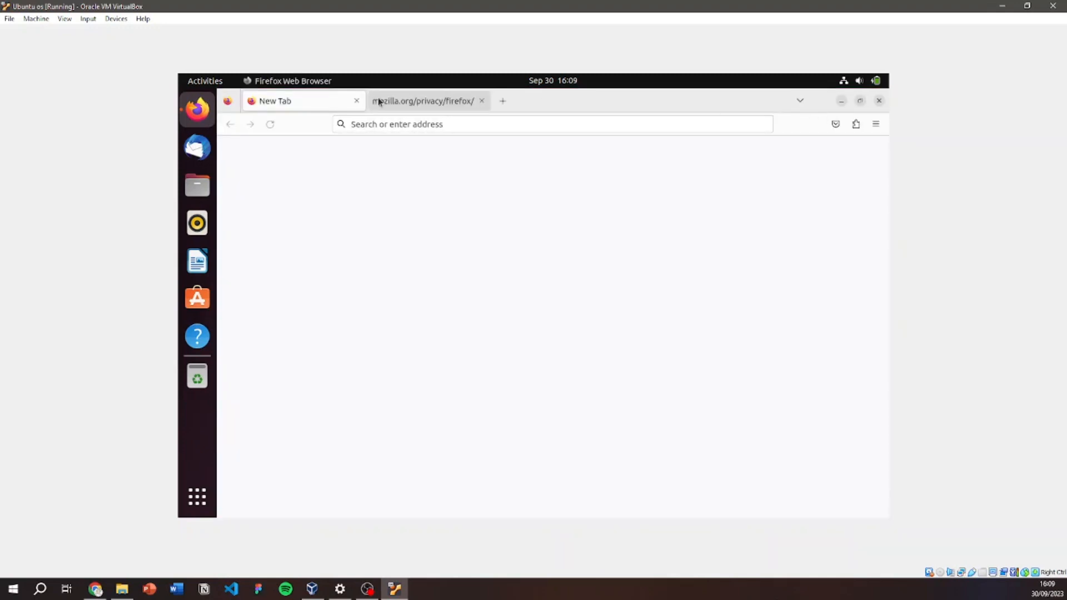
Open new tabs for YouTube and fast.com, and load the fast.com speed test.
click(503, 101)
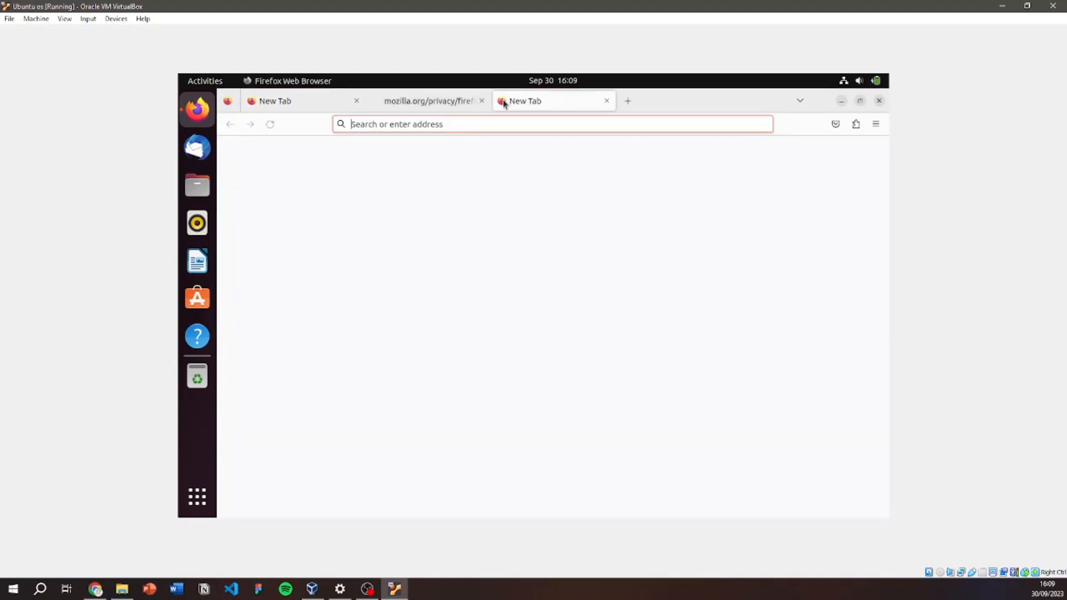
text(y)
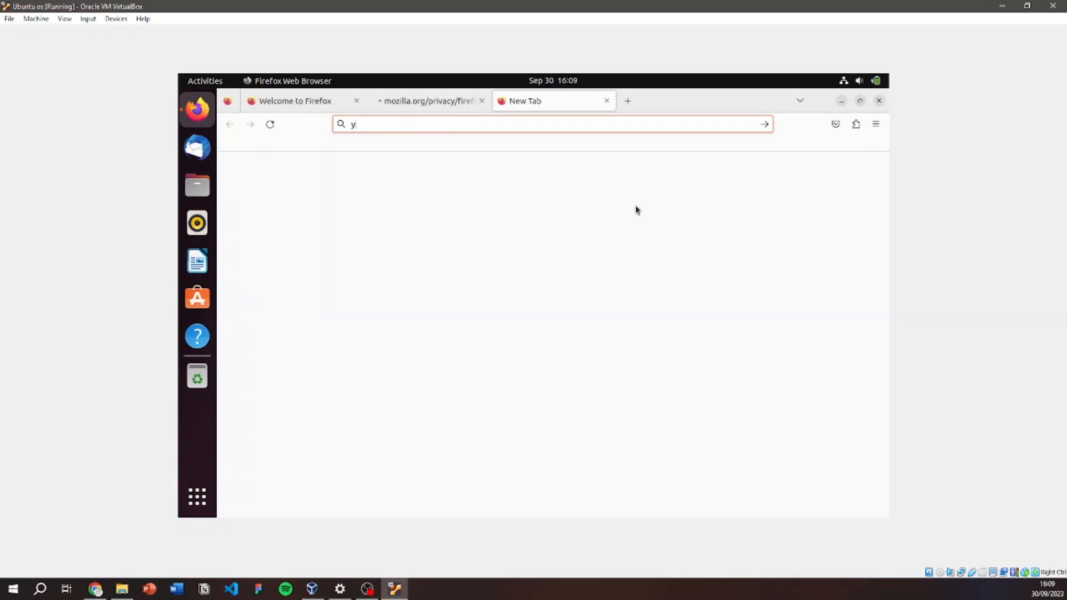
text(outube.com)
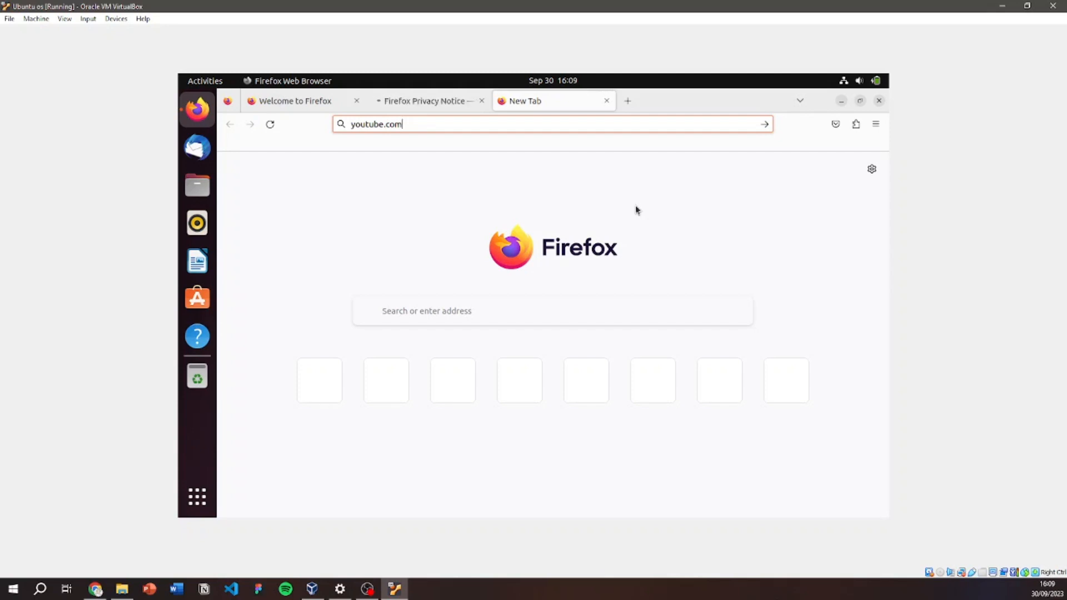
click(627, 102)
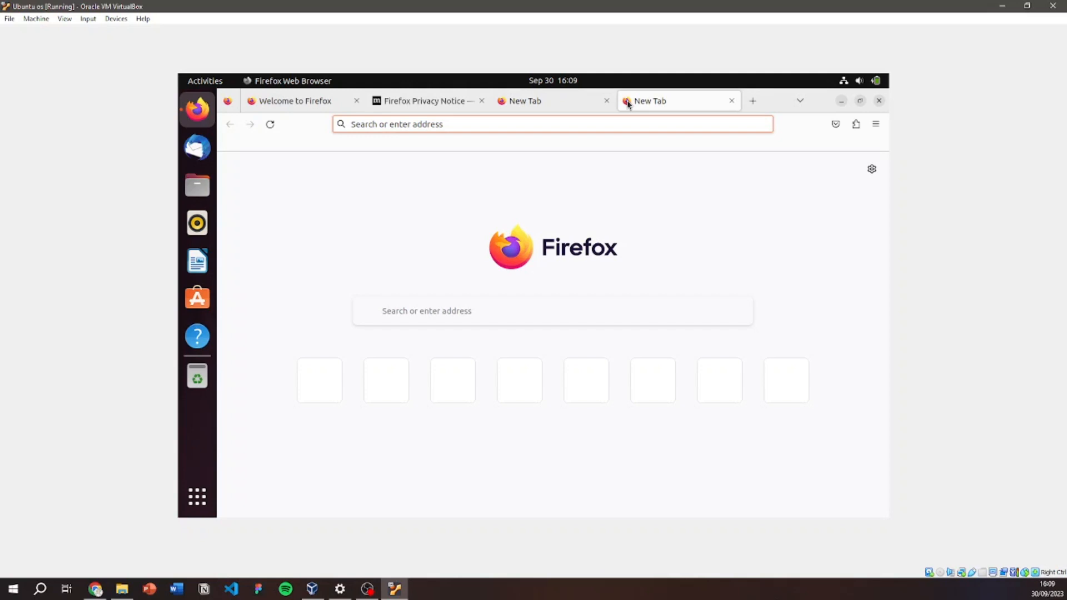
text(fastyoutube.com)
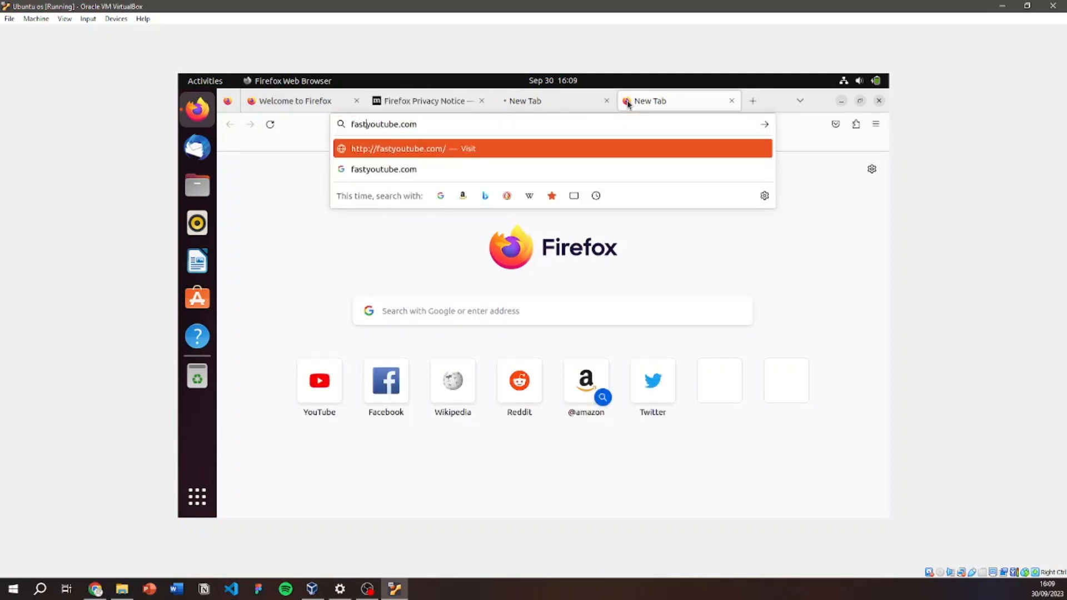
key(ctrl+a)
text(fast)
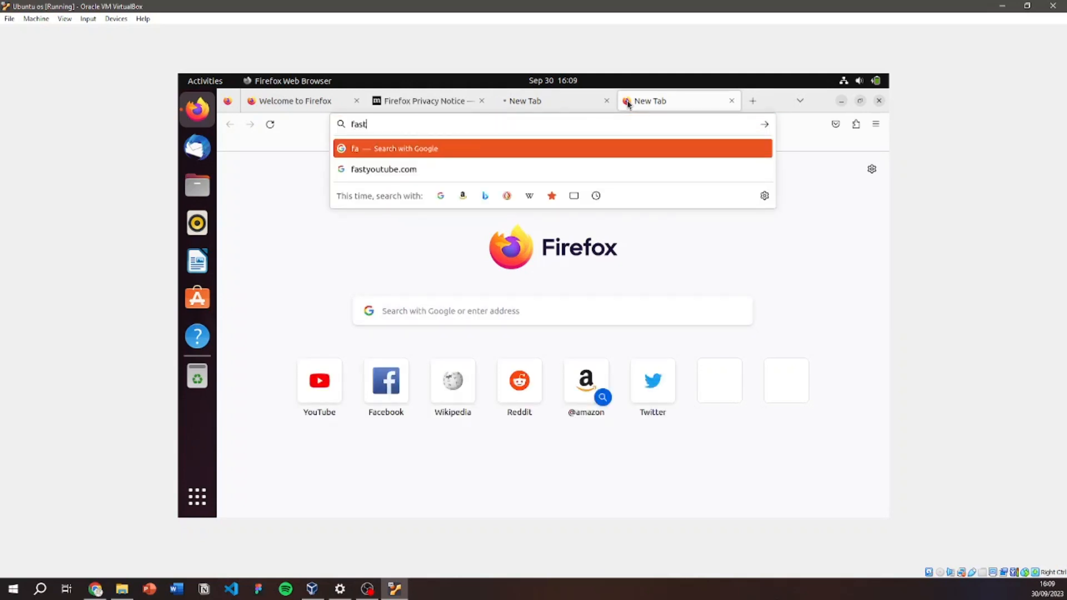
text(.)
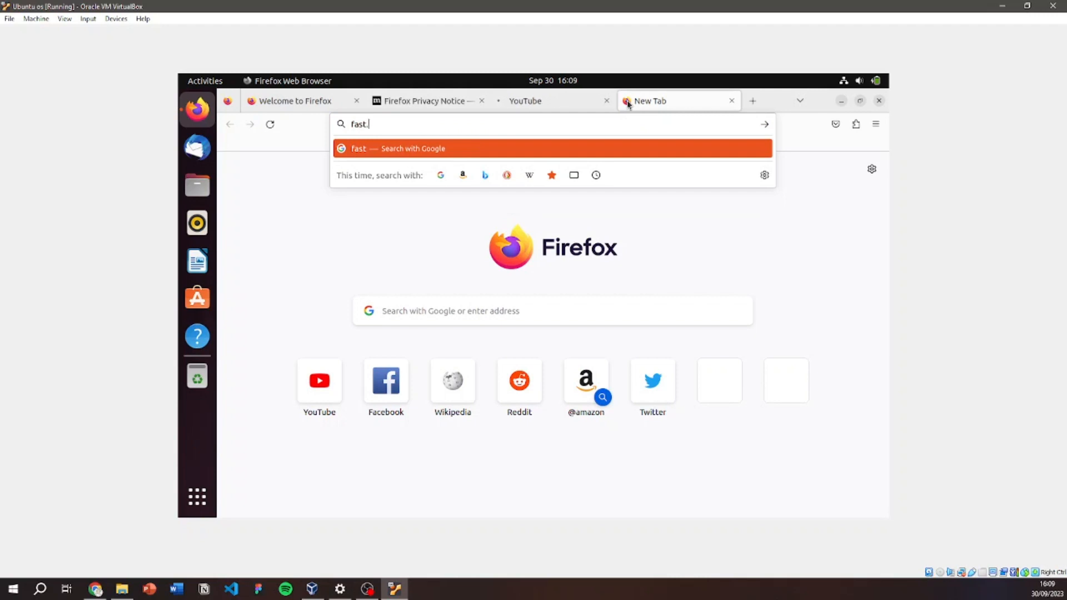
text(com)
key(Return)
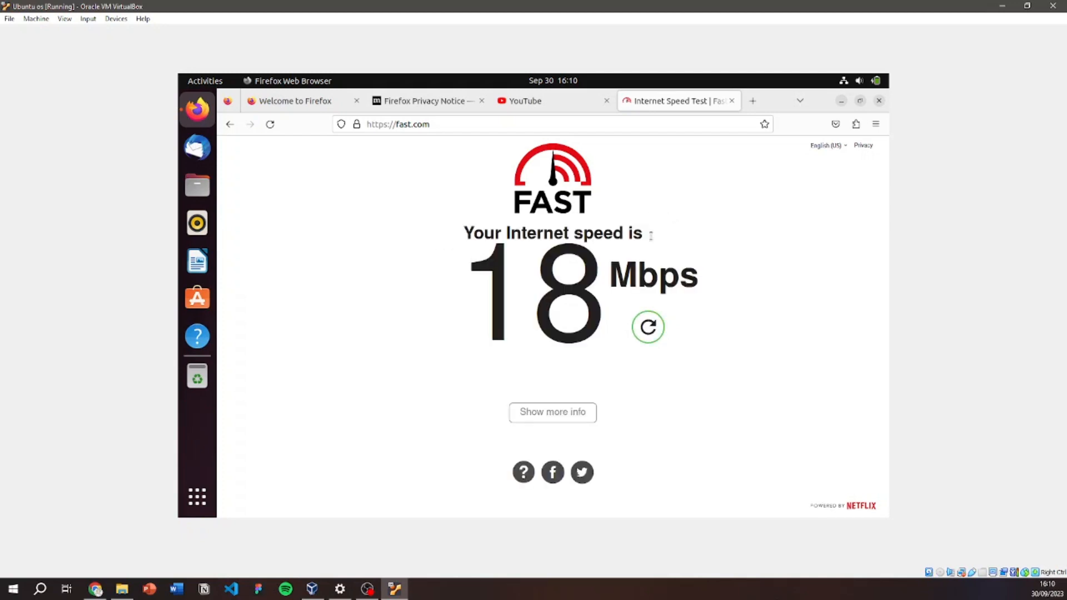
Read the 18 Mbps speed result, then look over the YouTube page.
drag(734, 276, 632, 278)
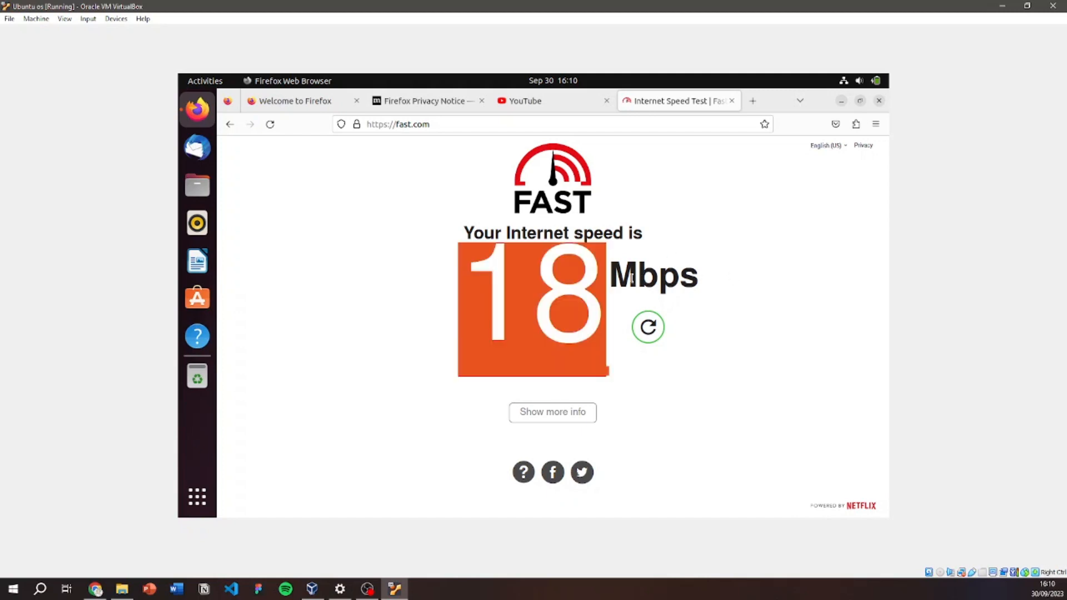
click(699, 271)
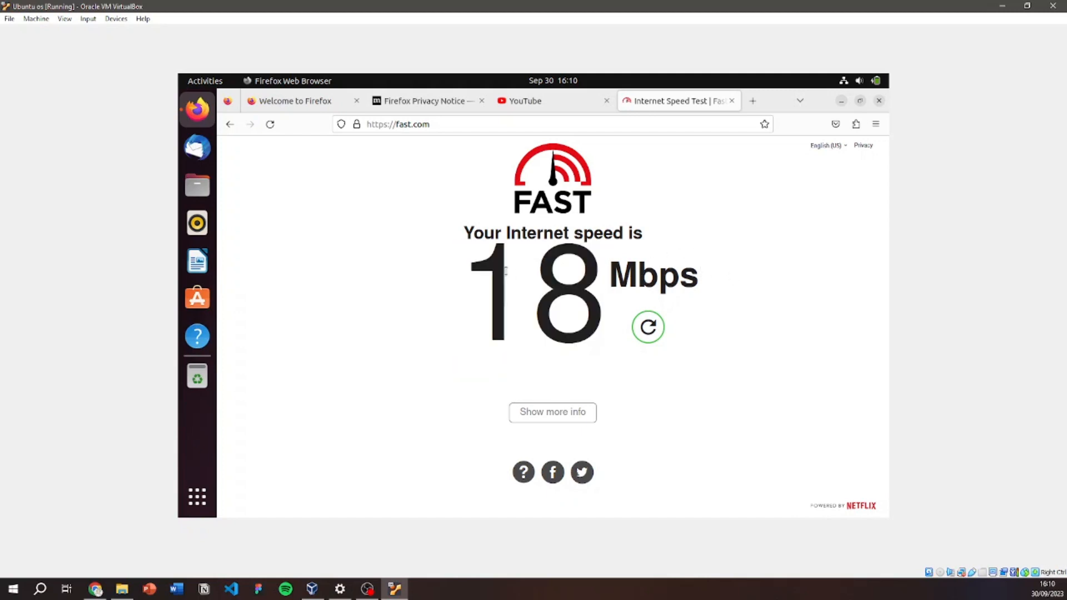
click(561, 108)
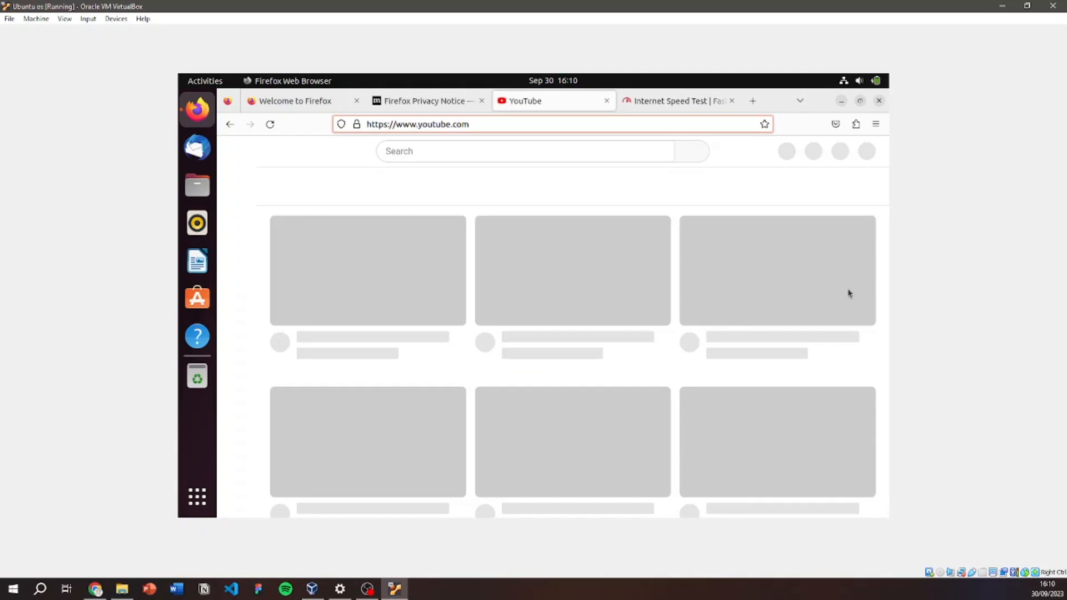
scroll(849, 294, down, 3)
scroll(849, 294, up, 3)
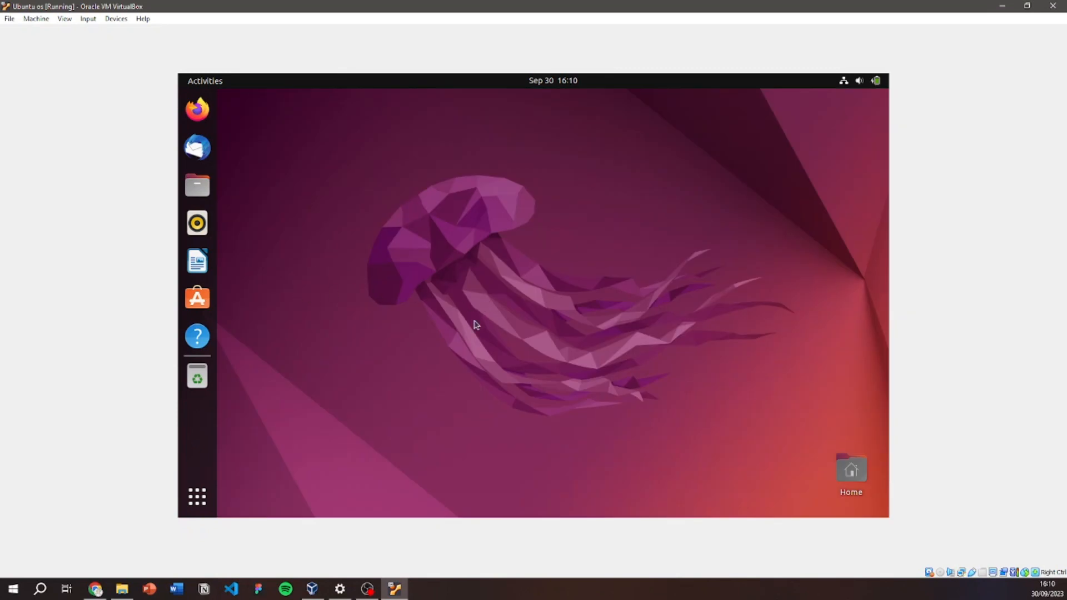
Power off the Ubuntu guest via the system menu's Power Off / Log Out options.
click(860, 82)
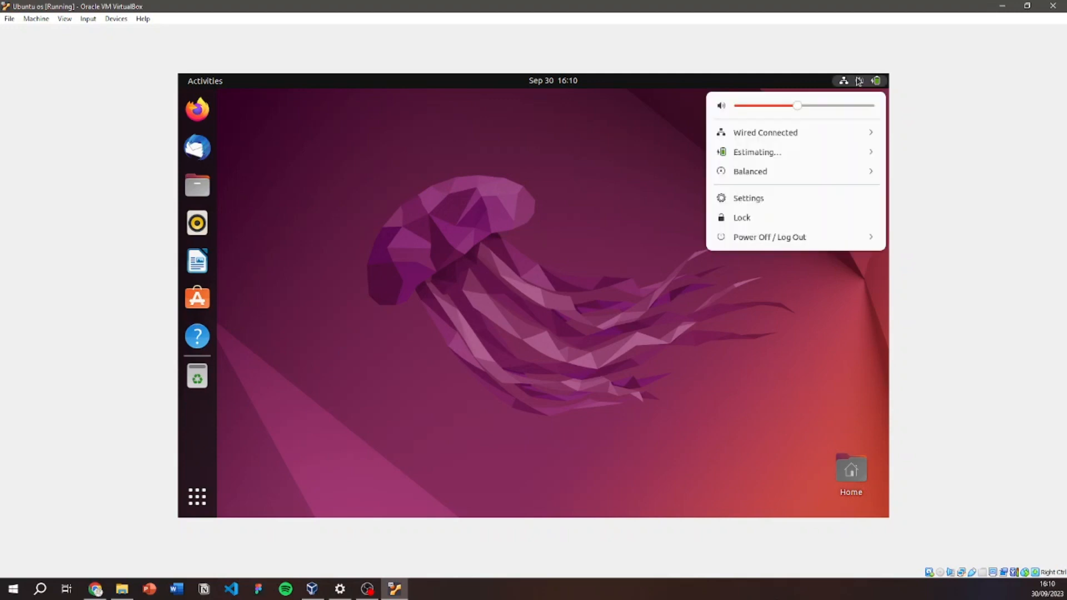
click(827, 239)
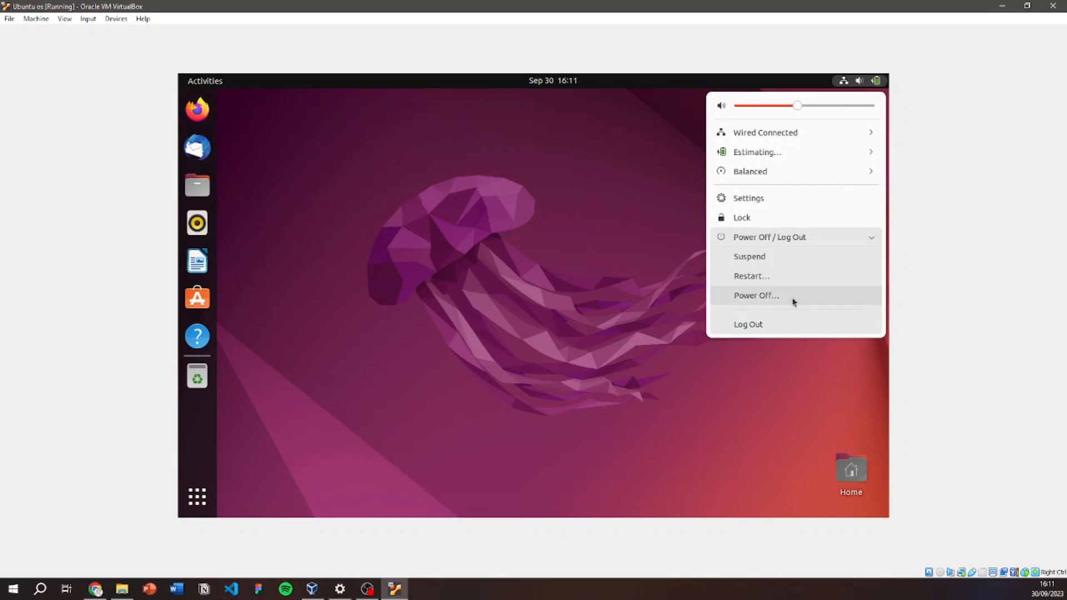
click(792, 299)
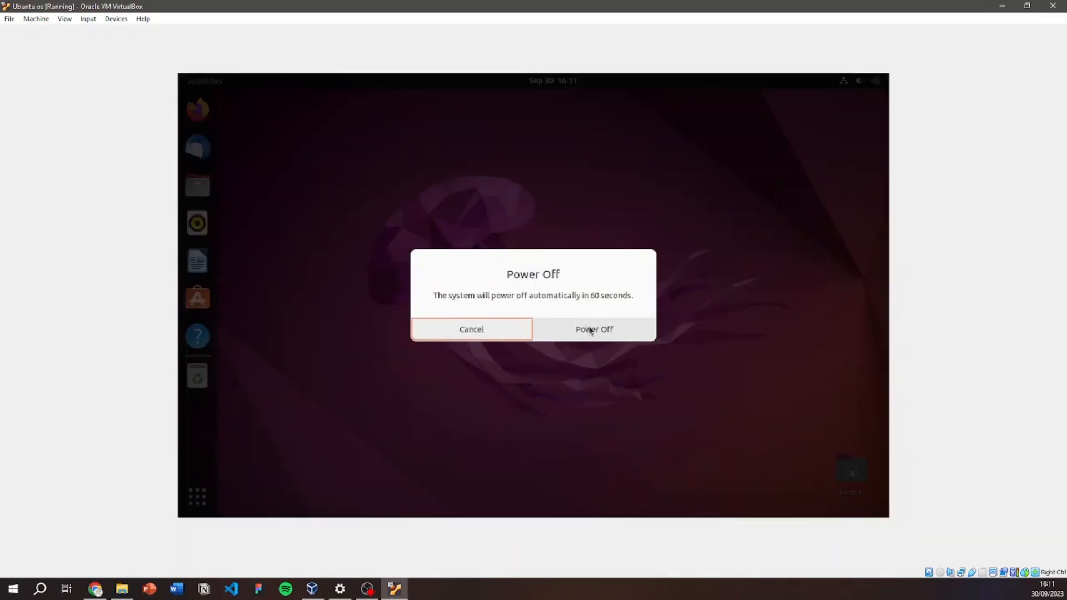
click(590, 330)
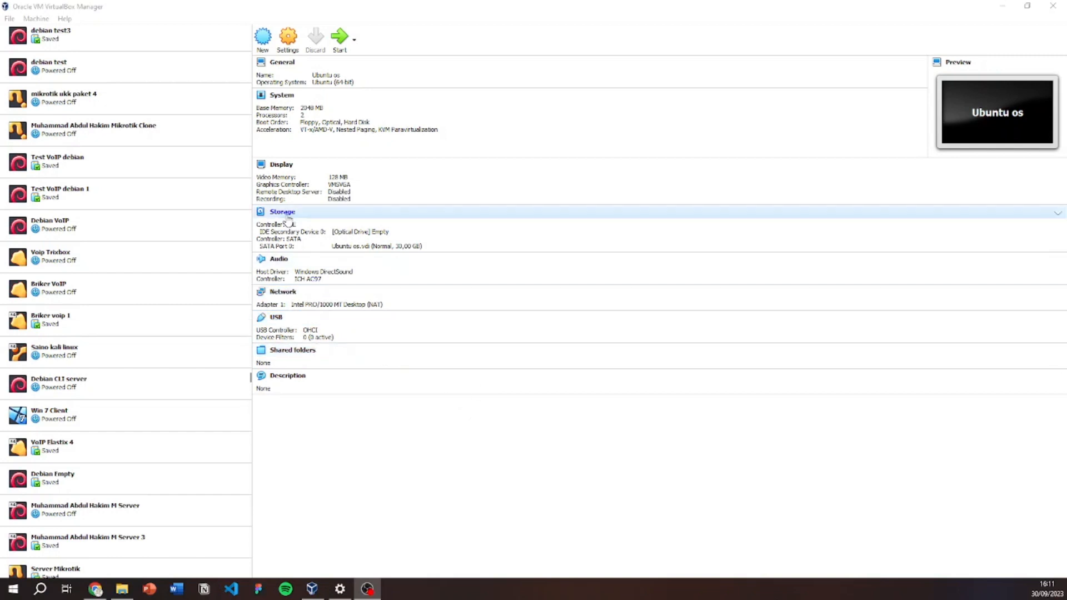
Start a new virtual machine named Linux mint, keeping the Ubuntu (64-bit) type.
scroll(161, 195, up, 5)
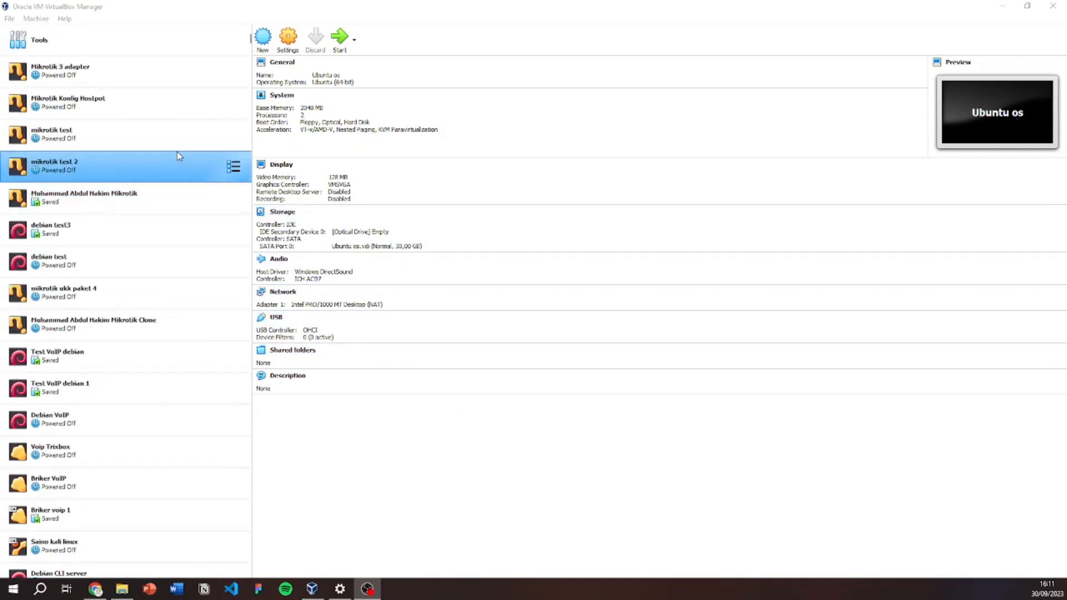
click(269, 44)
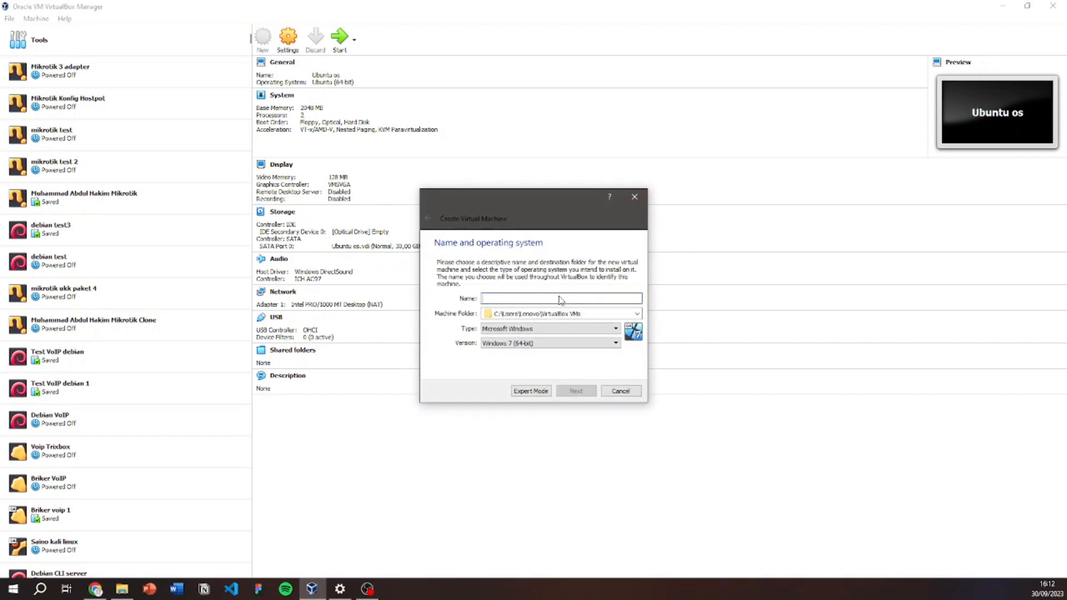
text(Linux mint)
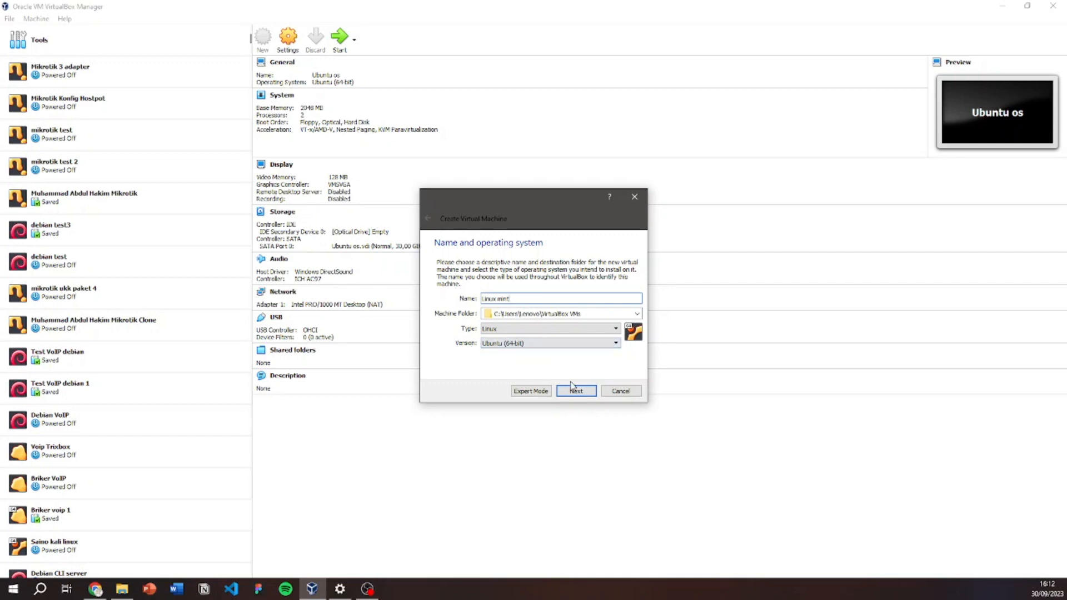
click(504, 345)
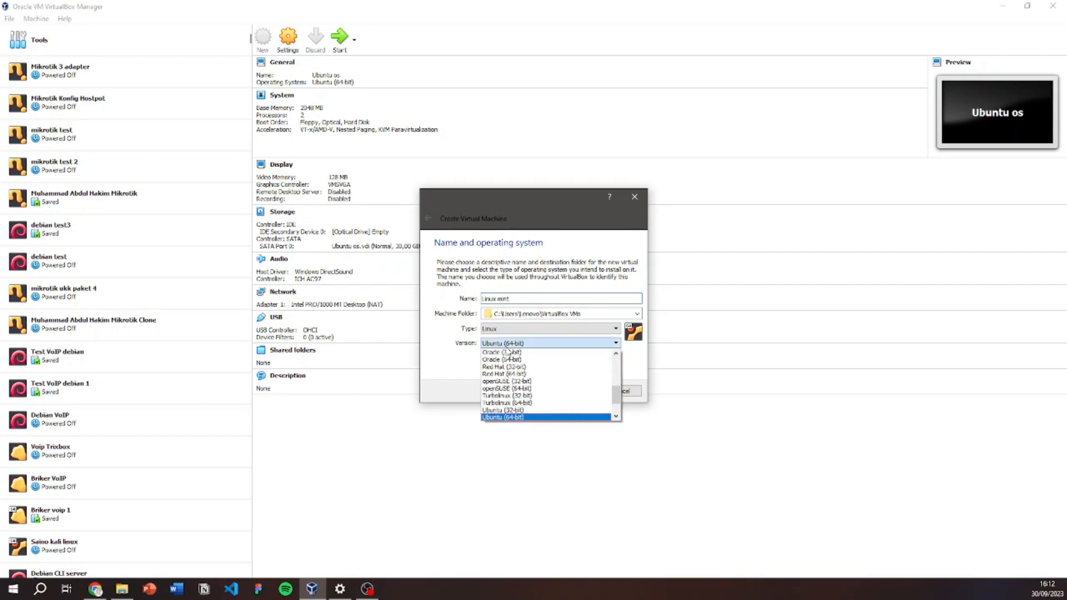
click(631, 376)
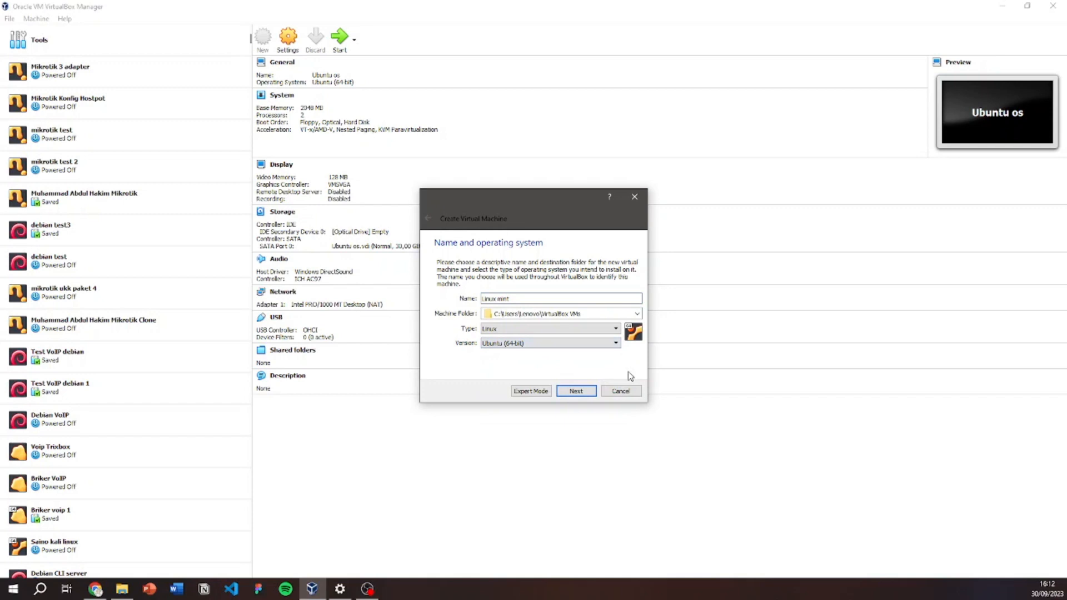
click(578, 393)
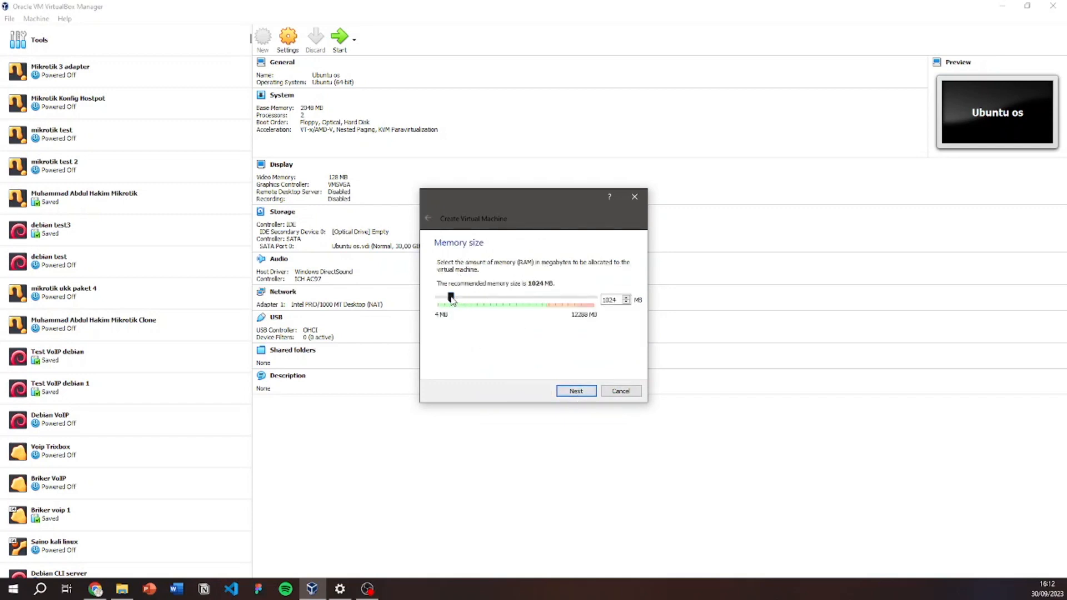
Give it 2048 MB memory and a dynamically allocated VDI disk, then create it.
drag(452, 299, 465, 303)
click(575, 390)
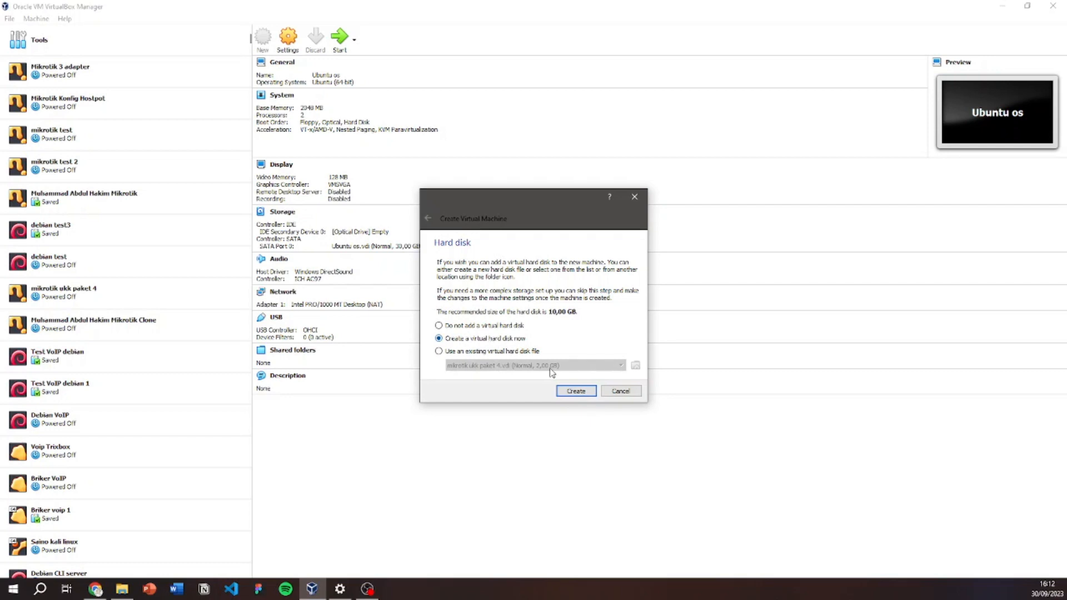
click(575, 391)
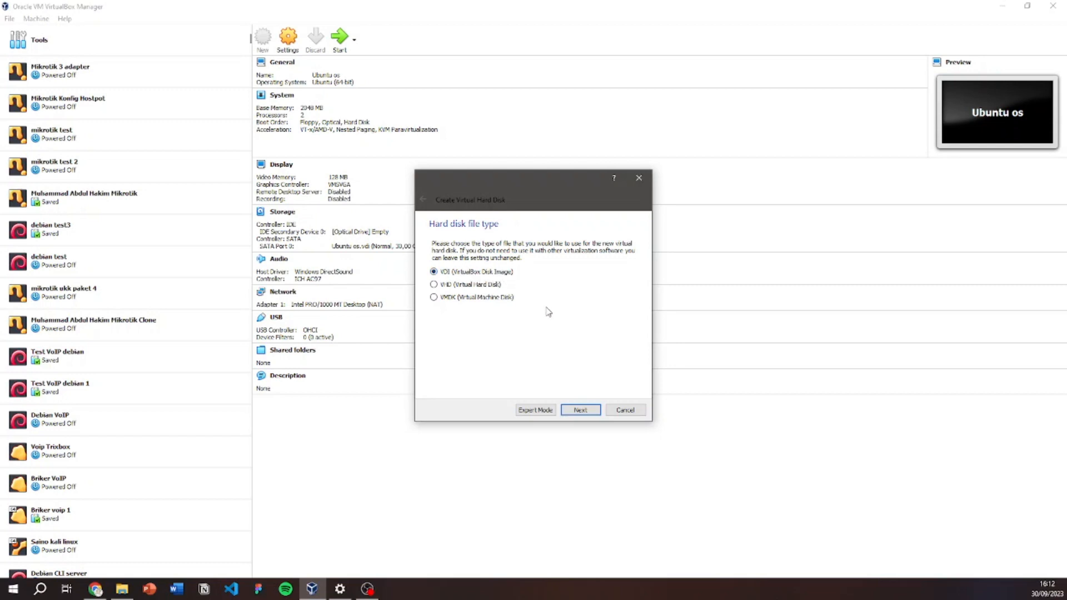
click(591, 411)
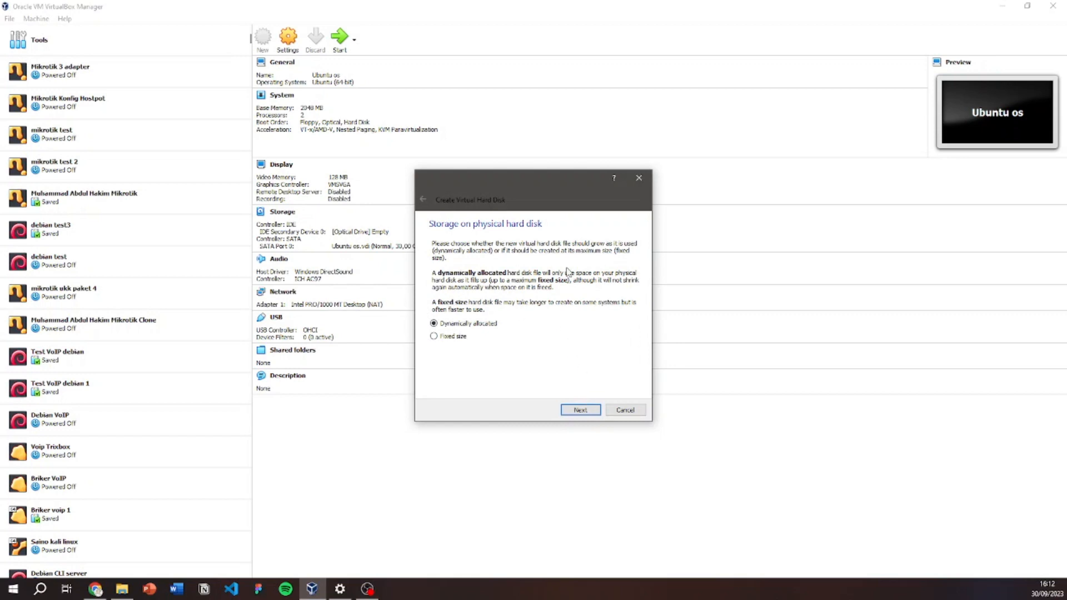
click(595, 411)
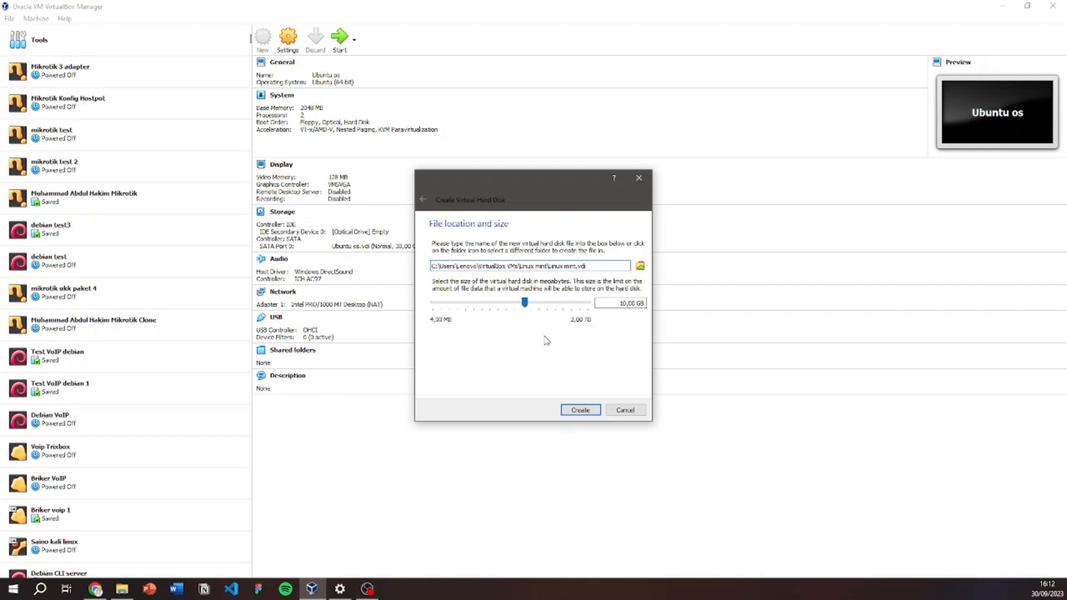
drag(526, 303, 542, 313)
click(585, 414)
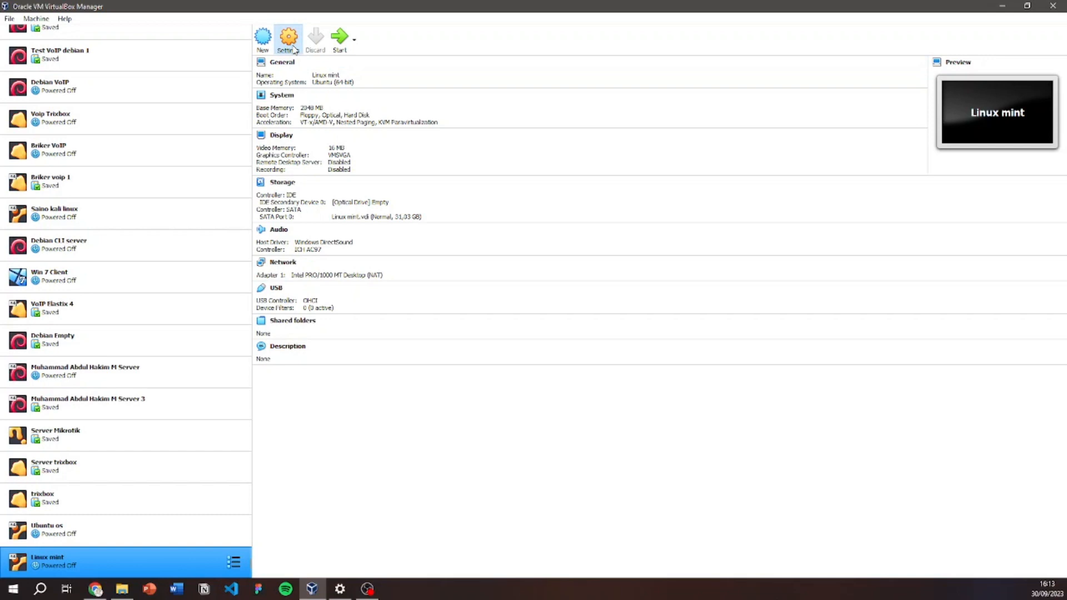
Open Linux mint's settings and review the General and System pages.
click(297, 50)
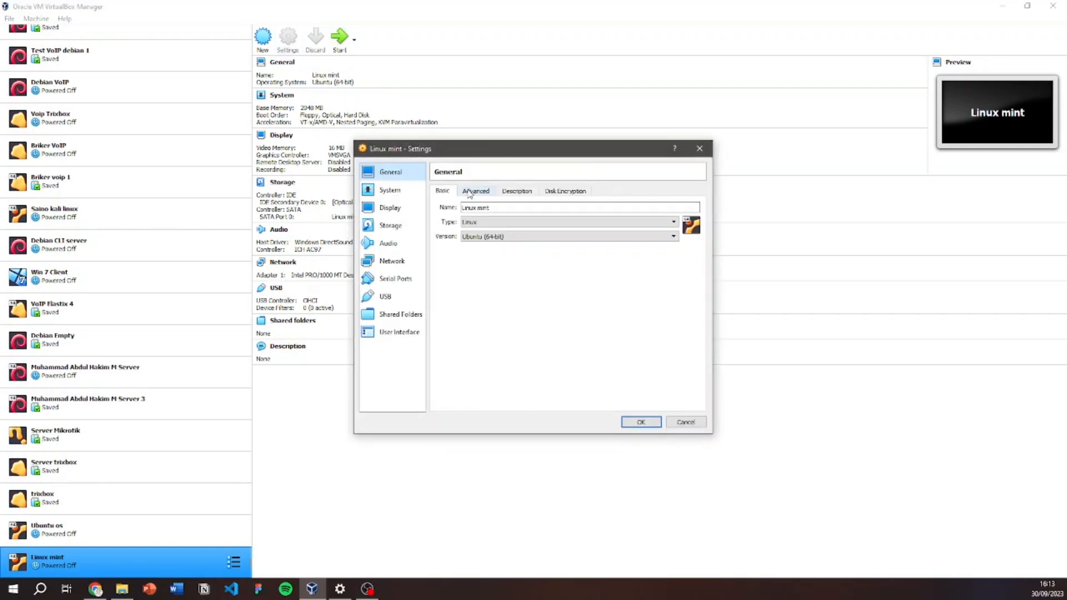
click(470, 222)
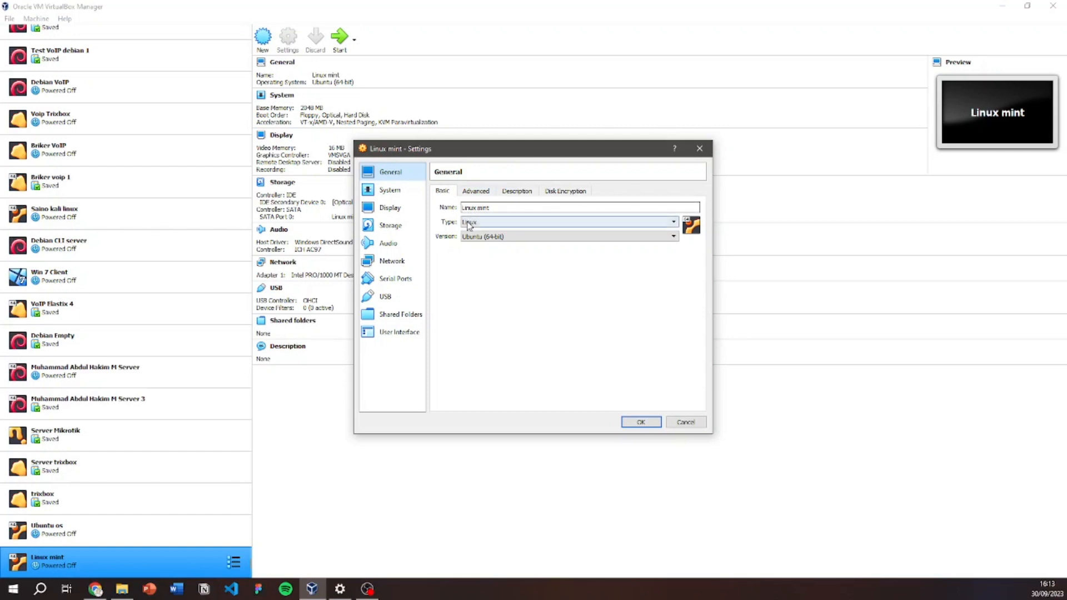
click(471, 224)
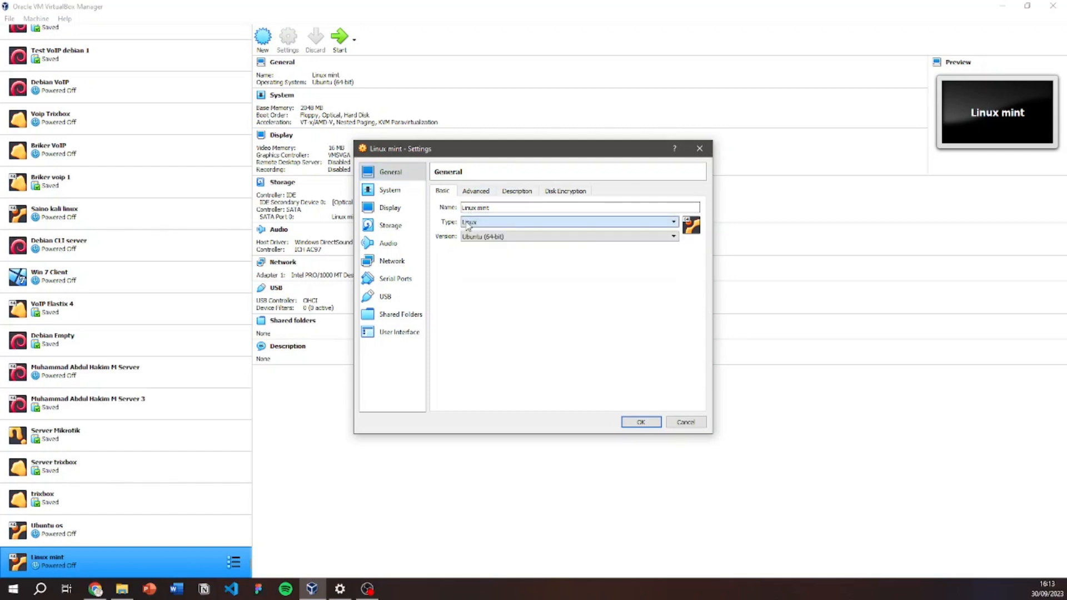
click(481, 193)
click(398, 191)
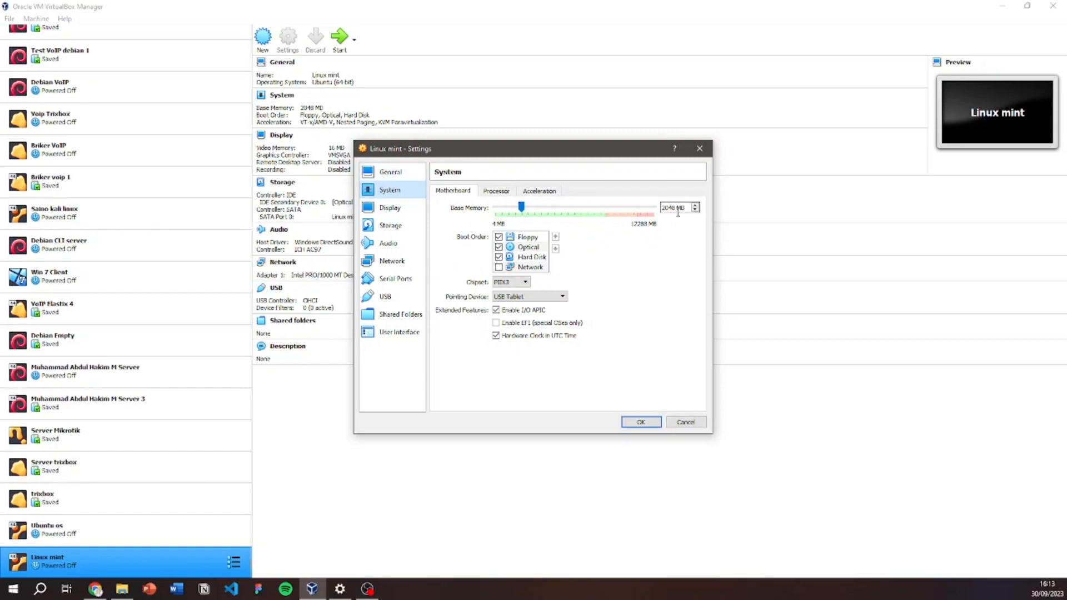
Raise video memory to 128 MB and select the empty optical drive under Storage.
click(404, 211)
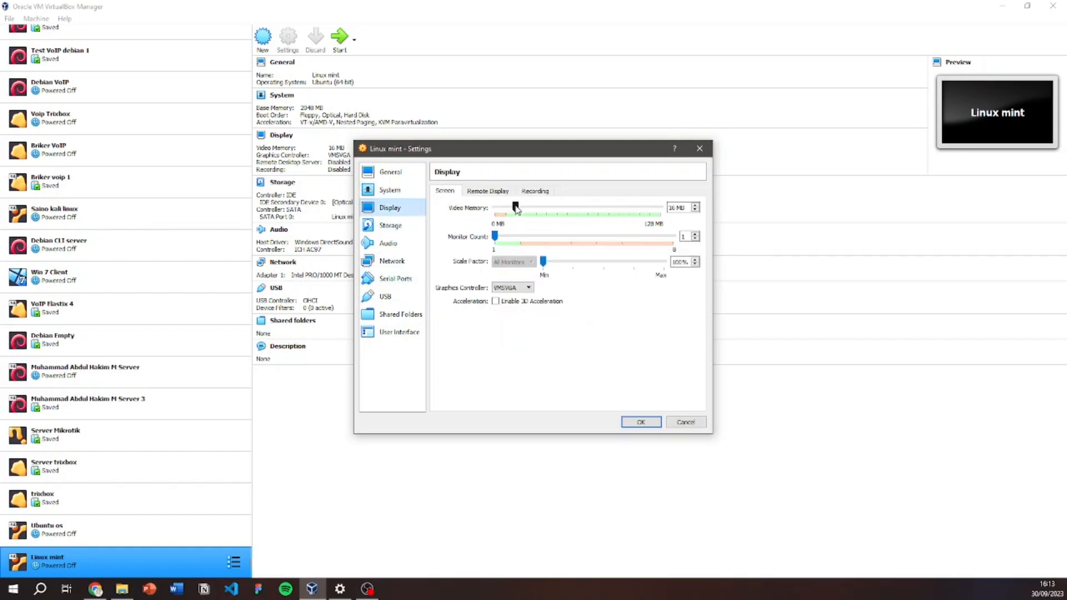
drag(516, 207, 661, 207)
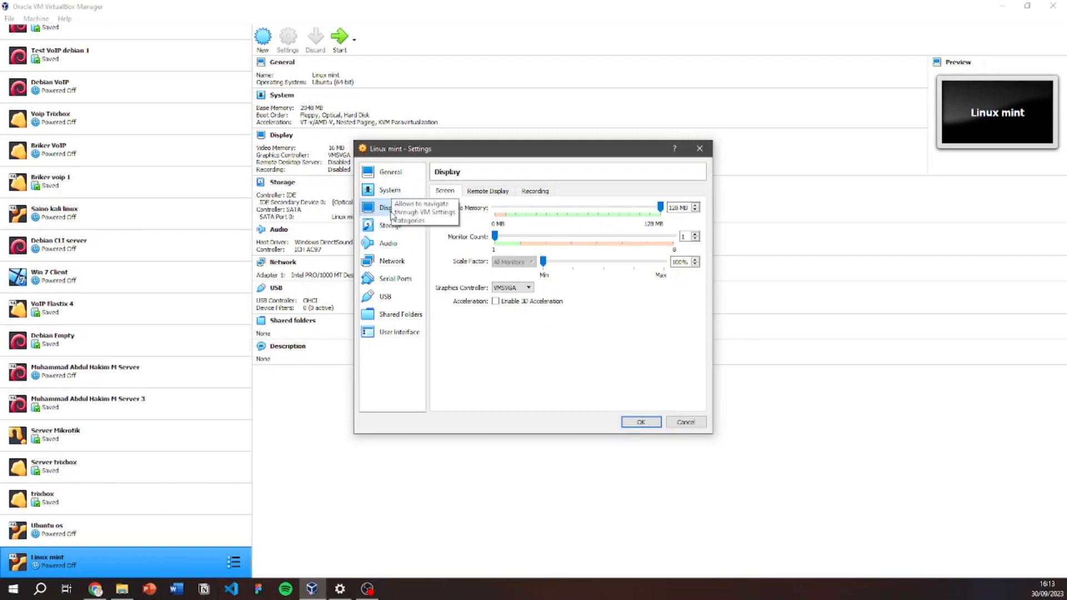
click(489, 192)
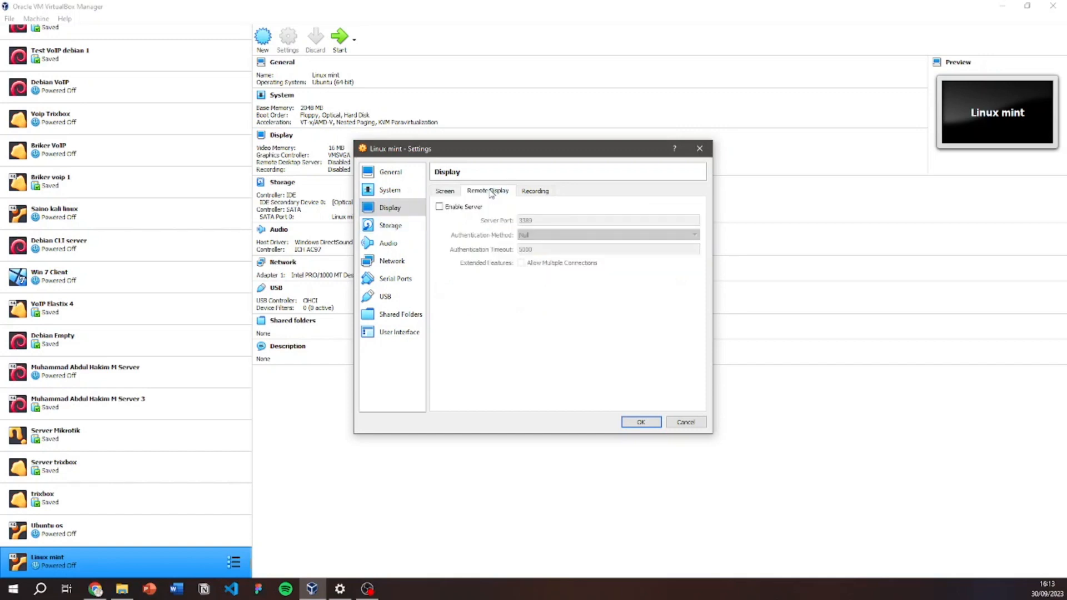
click(392, 226)
click(462, 217)
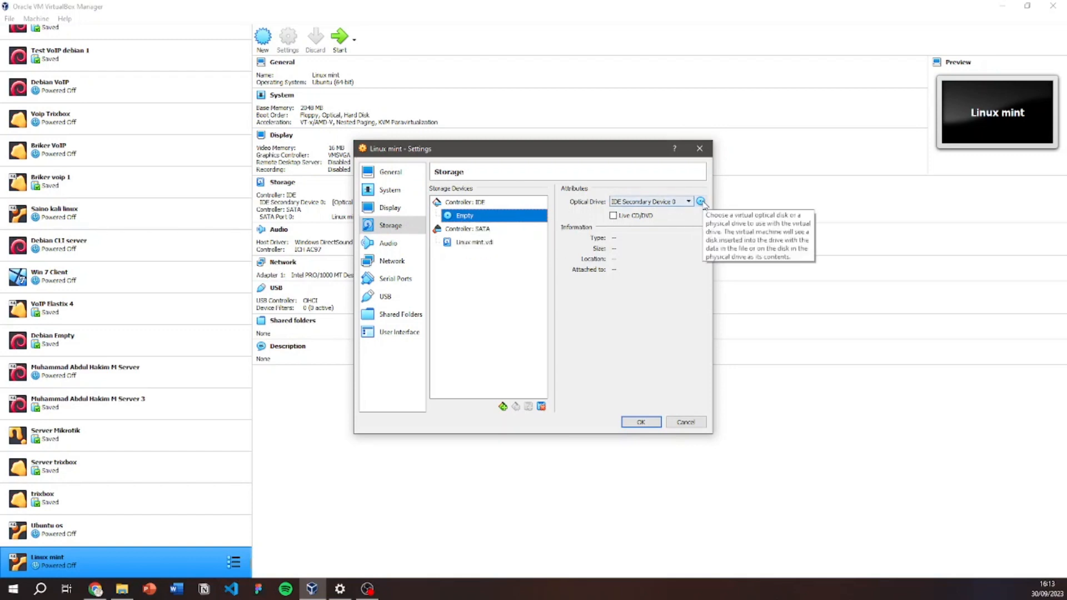
Load linuxmint-21.2-cinnamon-64bit.iso into the virtual optical drive.
click(701, 201)
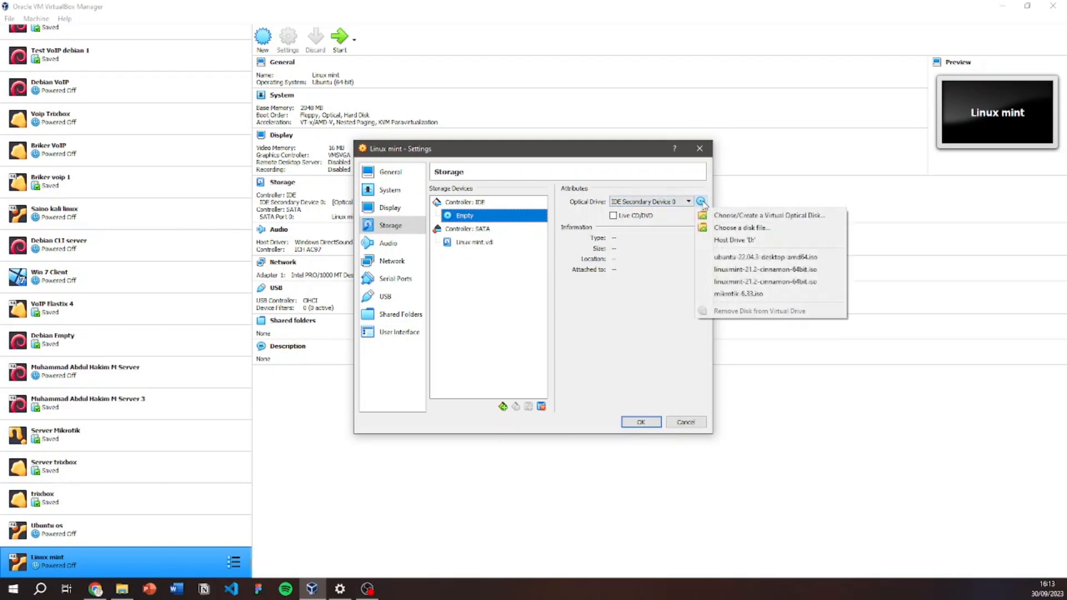
click(786, 232)
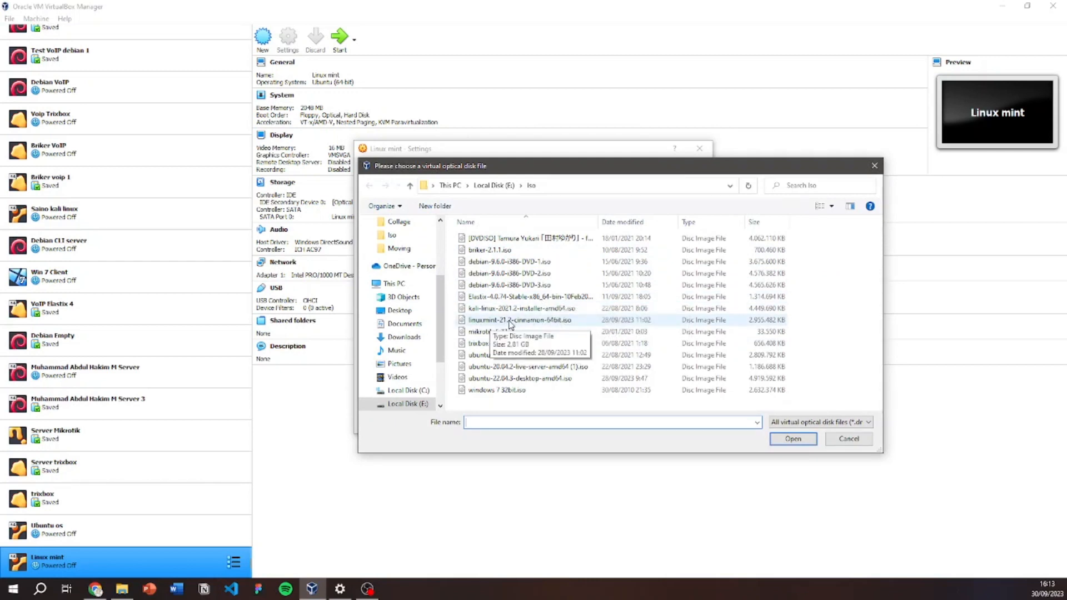
click(579, 322)
click(794, 440)
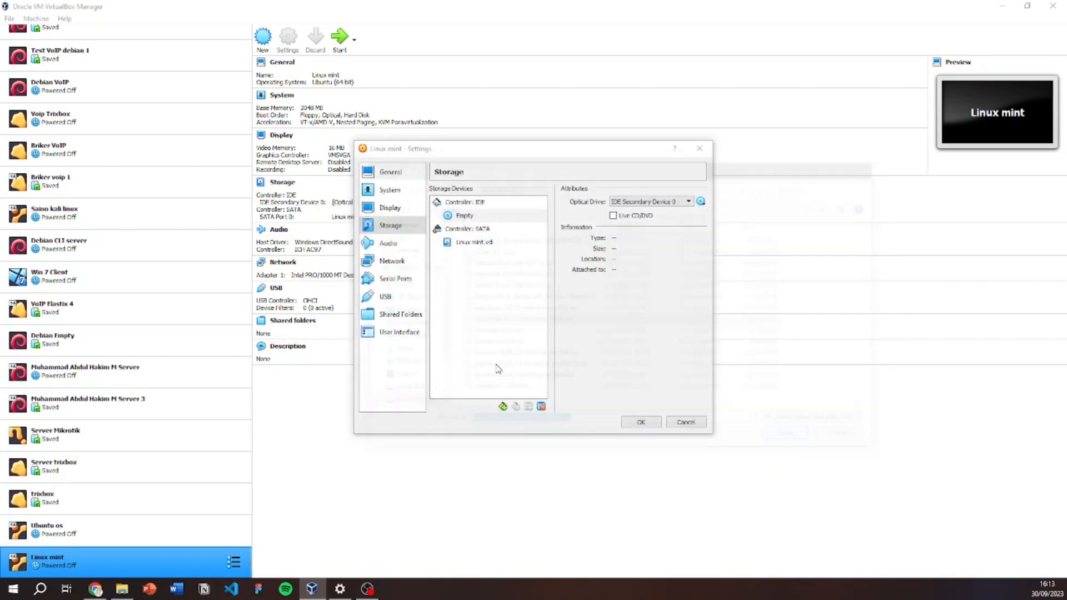
Check that the network adapter stays attached to NAT.
click(392, 264)
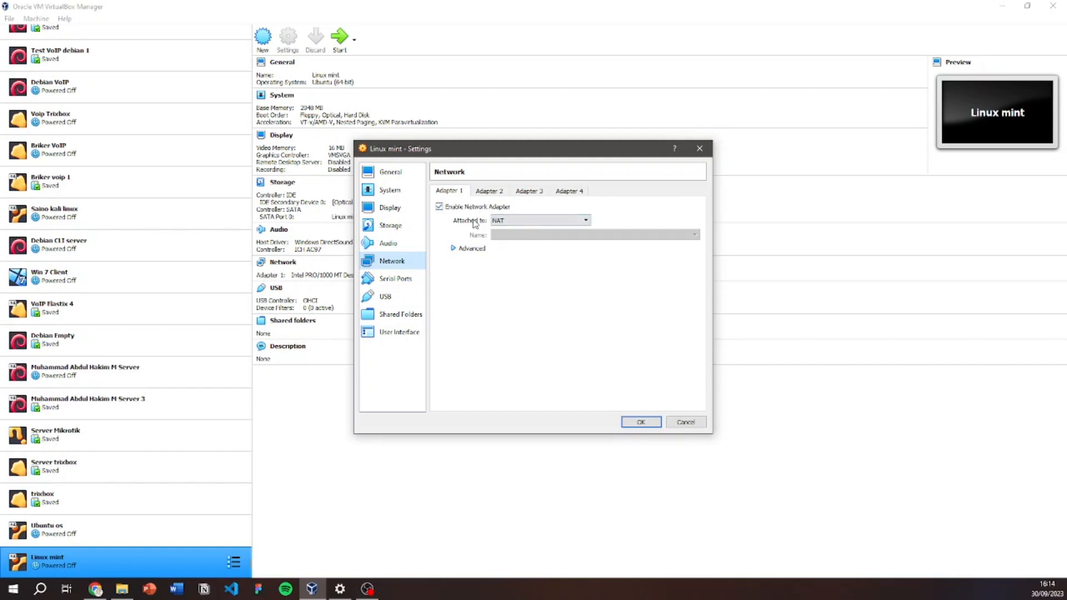
click(500, 221)
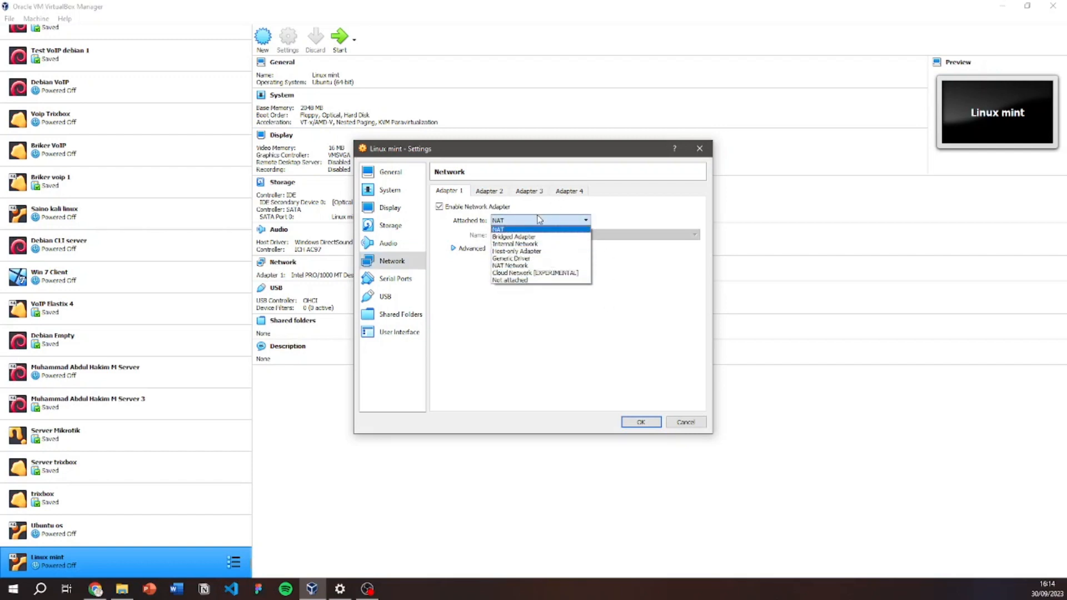
click(506, 220)
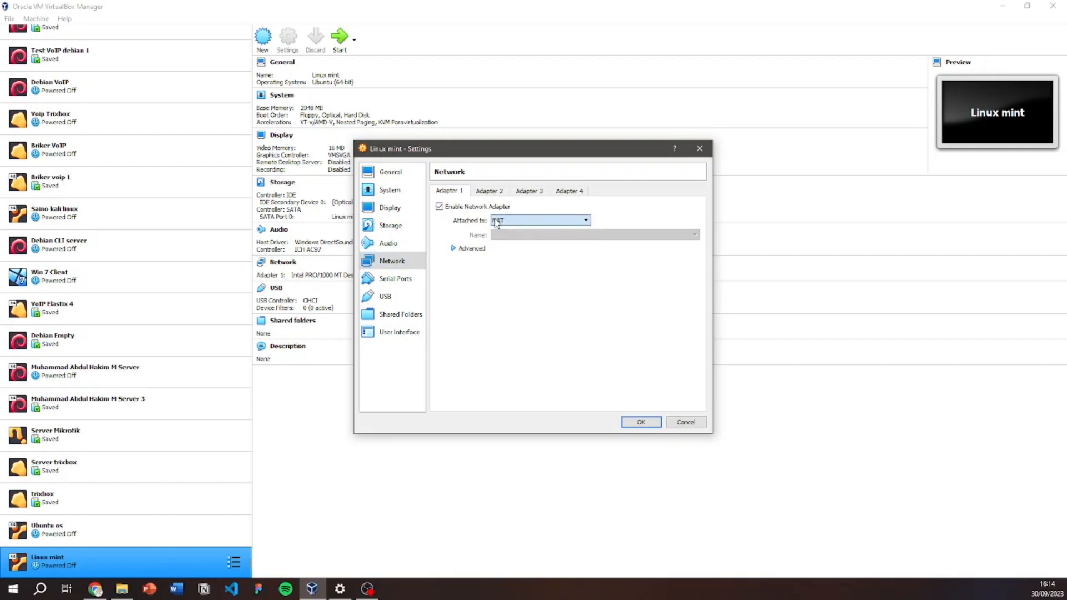
Set the processor count to 2 CPUs and save the settings.
click(387, 195)
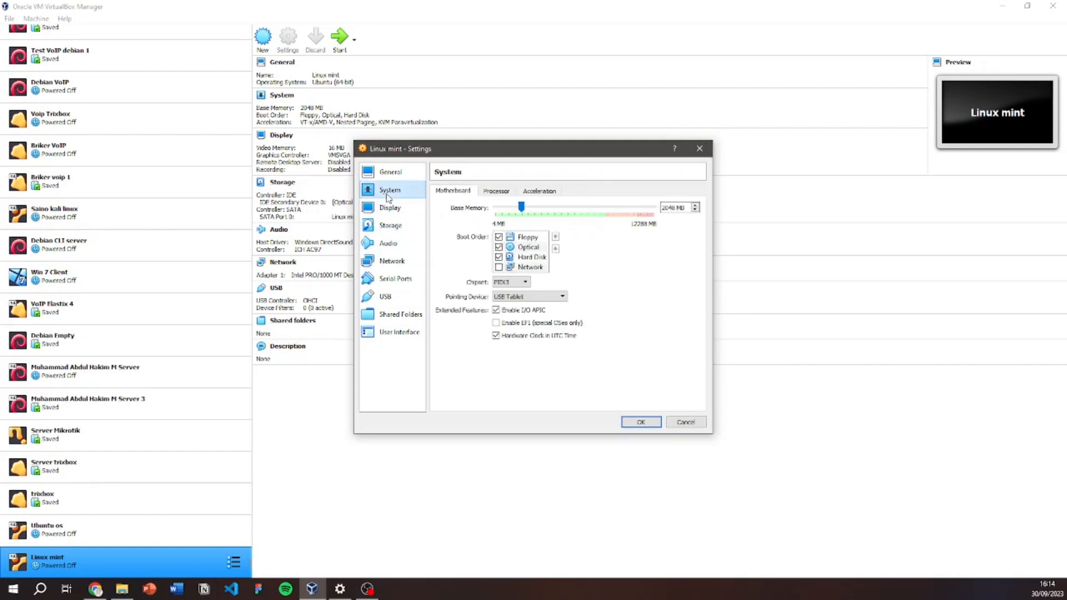
click(496, 191)
drag(497, 210, 553, 211)
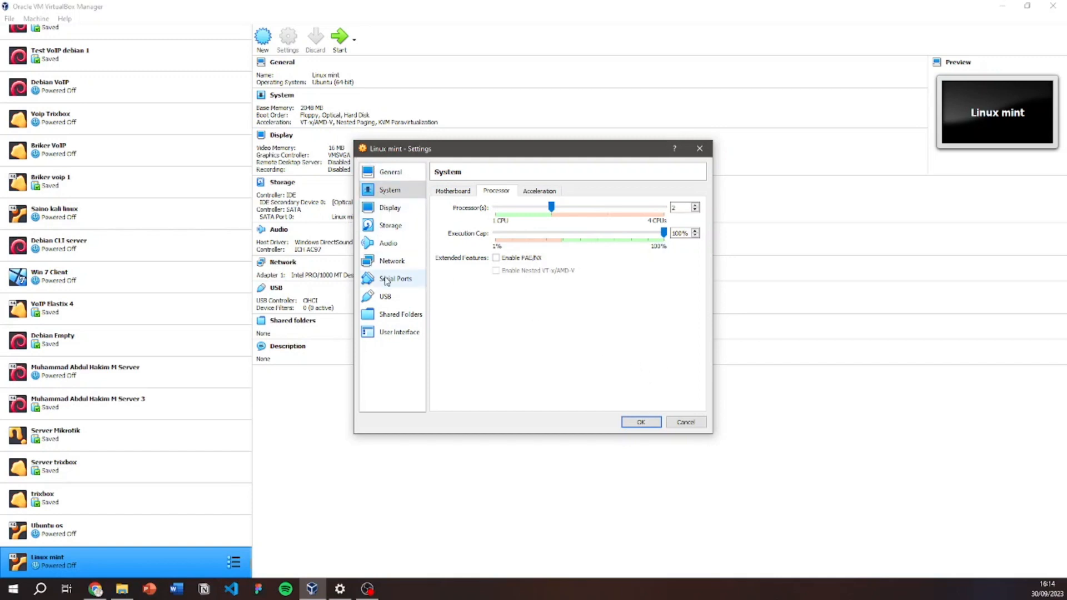
click(641, 422)
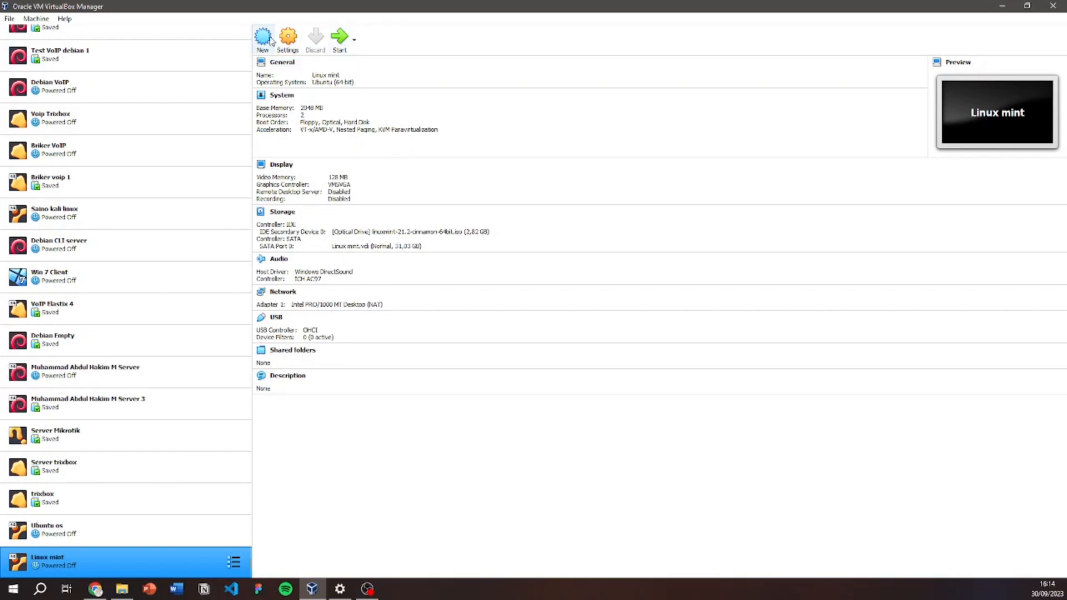
Start the Linux mint VM and boot the 'Start Linux Mint 21.2 Cinnamon 64-bit' GRUB entry.
click(340, 36)
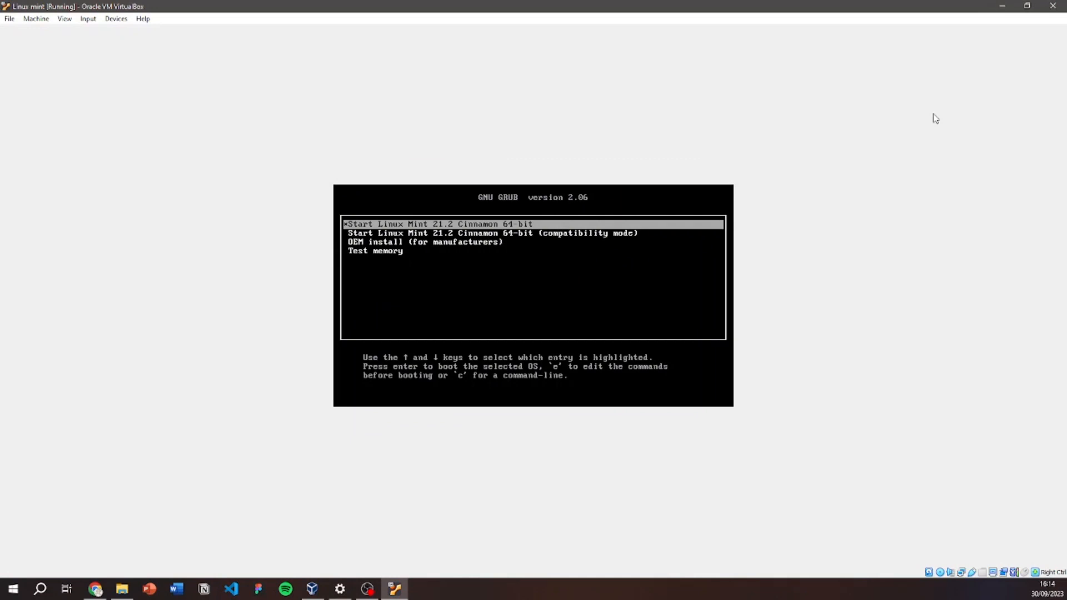
key(Down)
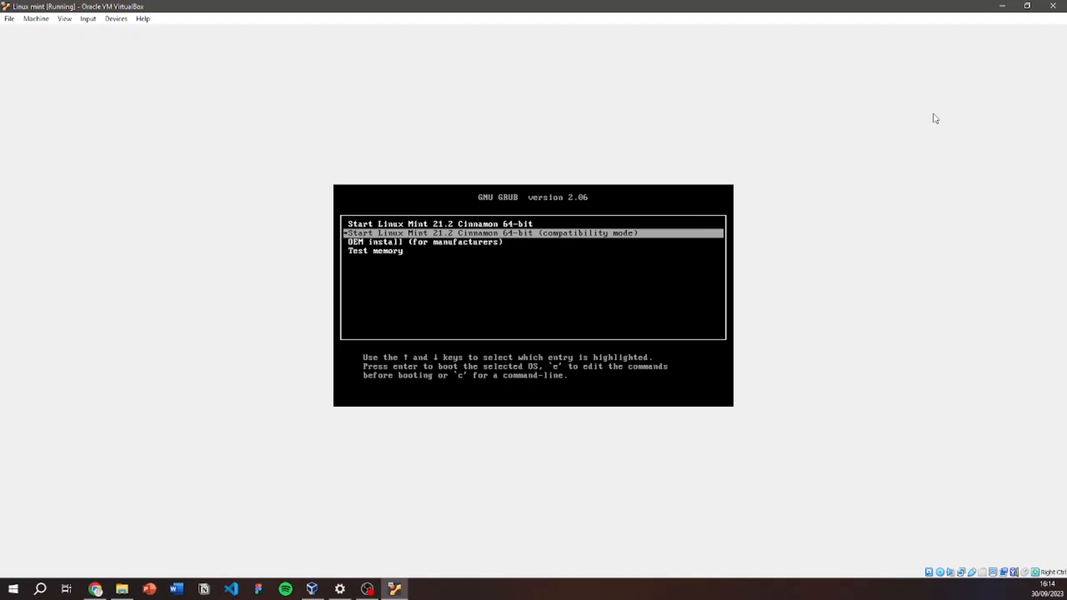
key(Down)
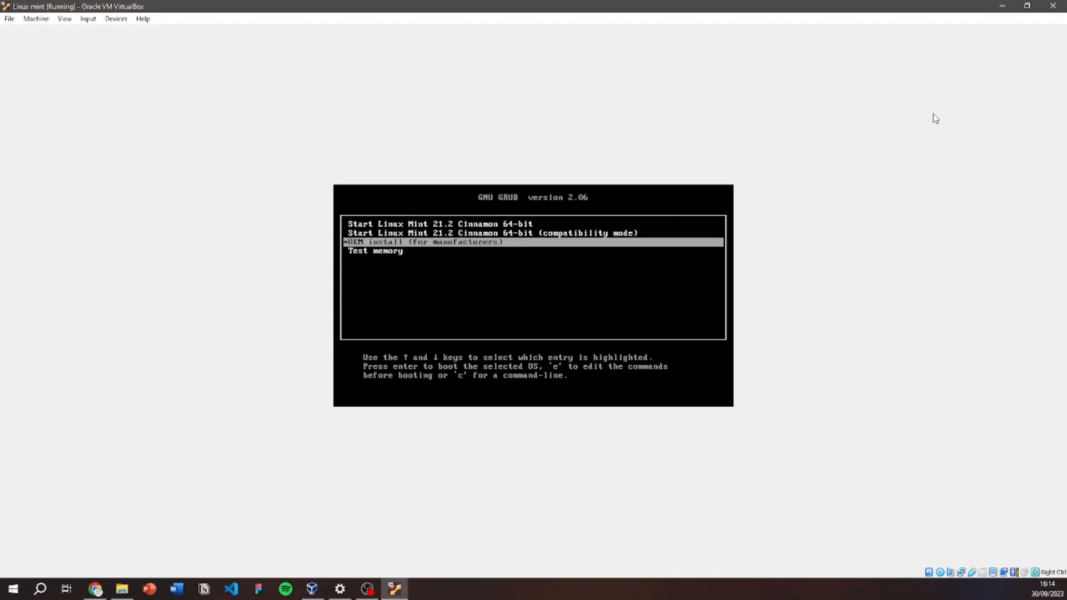
key(Down)
key(Up)
key(Up)
key(Up)
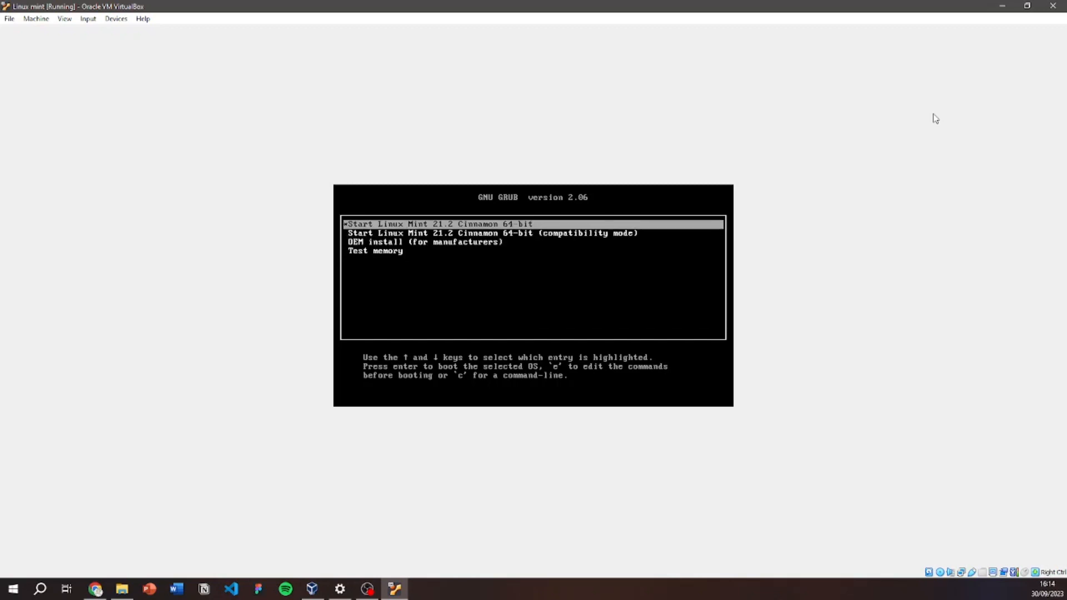
key(Down)
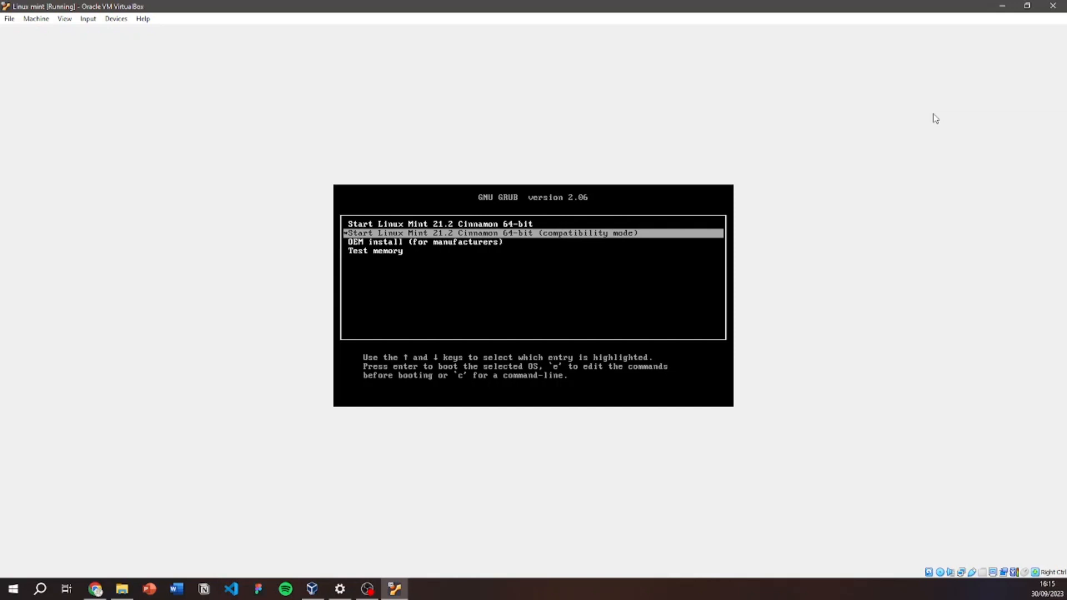
key(Up)
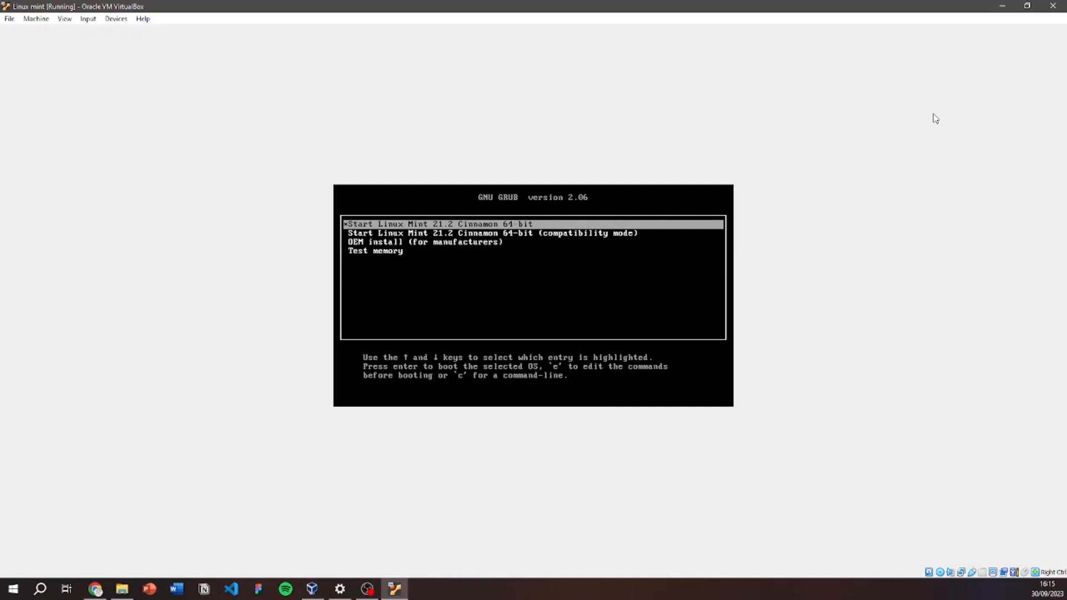
key(Return)
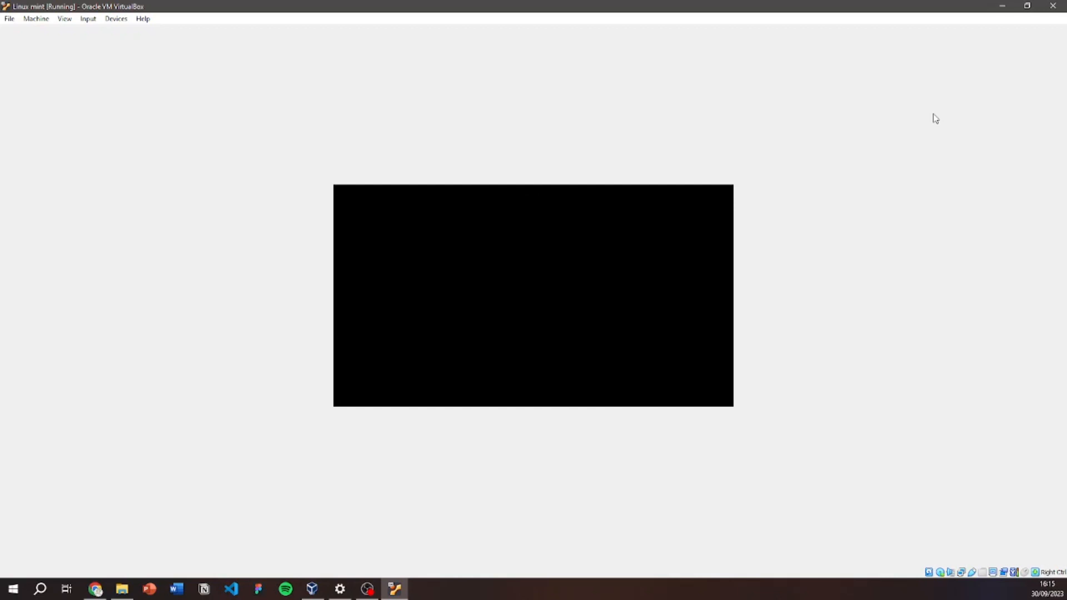
Dismiss the mouse-integration notice and launch the Install Linux Mint installer from its desktop icon.
click(1042, 37)
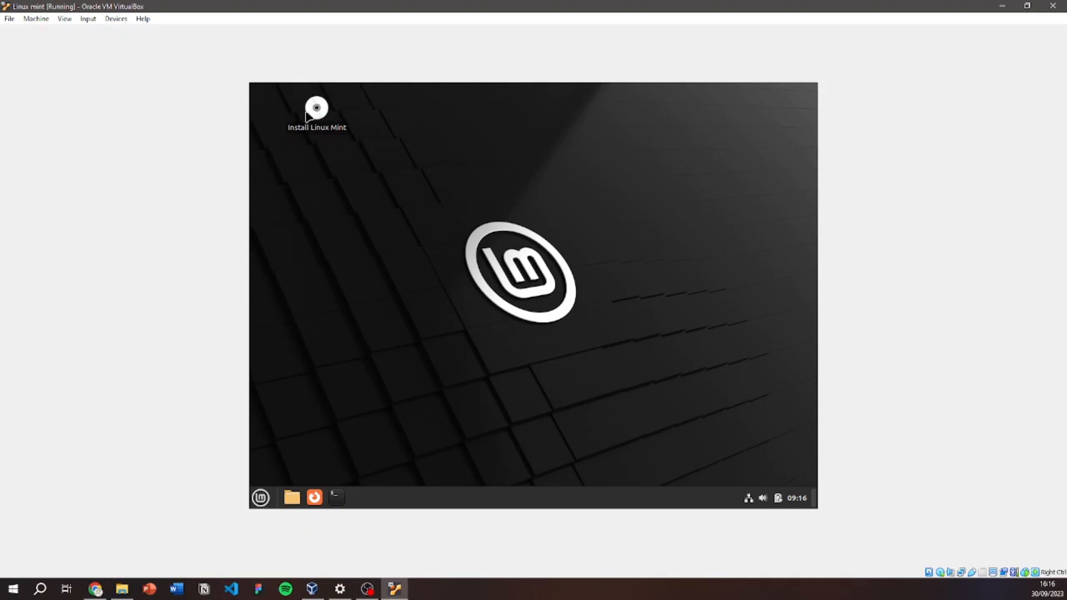
click(322, 129)
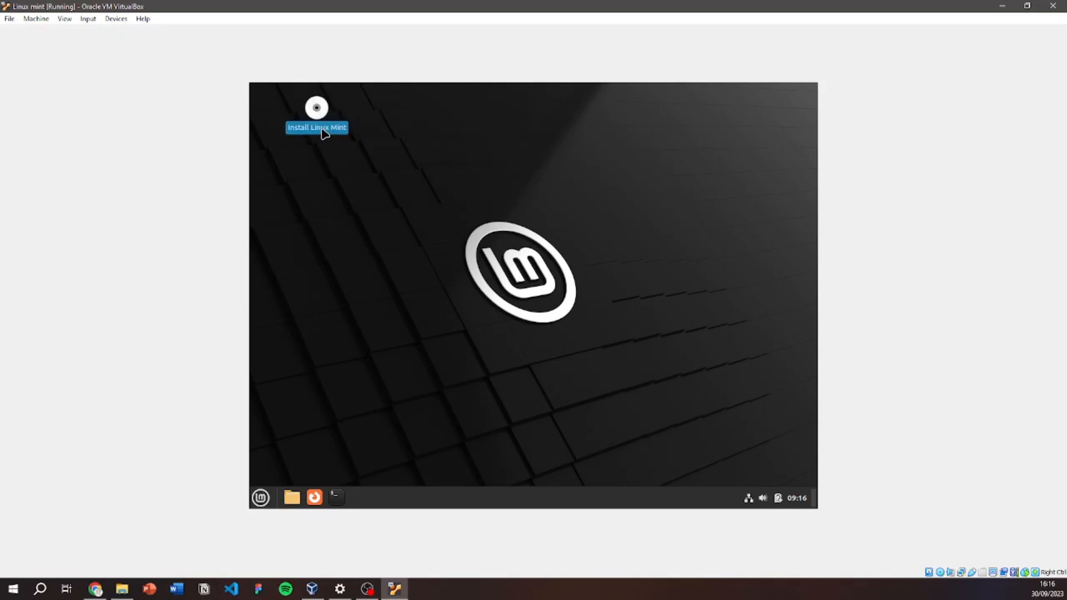
double_click(321, 129)
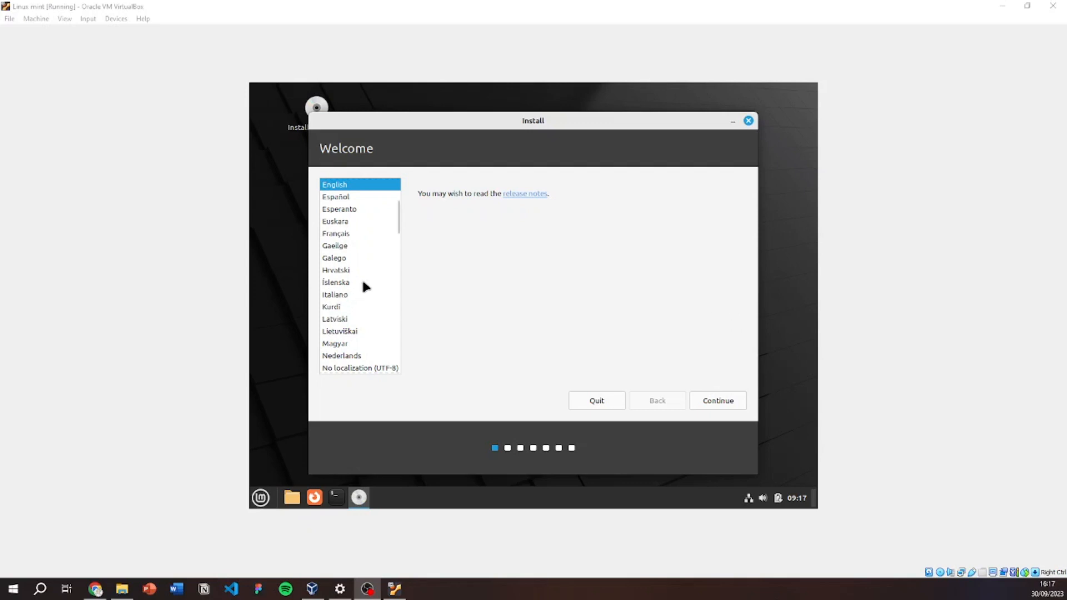
Accept English and the English (US) keyboard layout, and opt in to installing multimedia codecs.
scroll(363, 279, down, 3)
scroll(363, 279, up, 7)
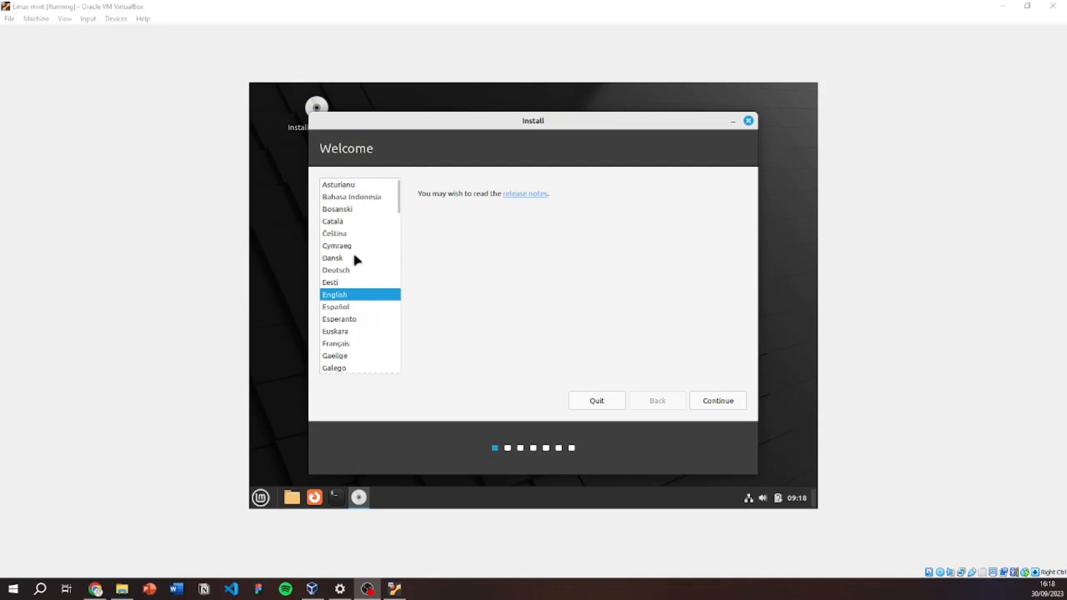
scroll(358, 244, down, 3)
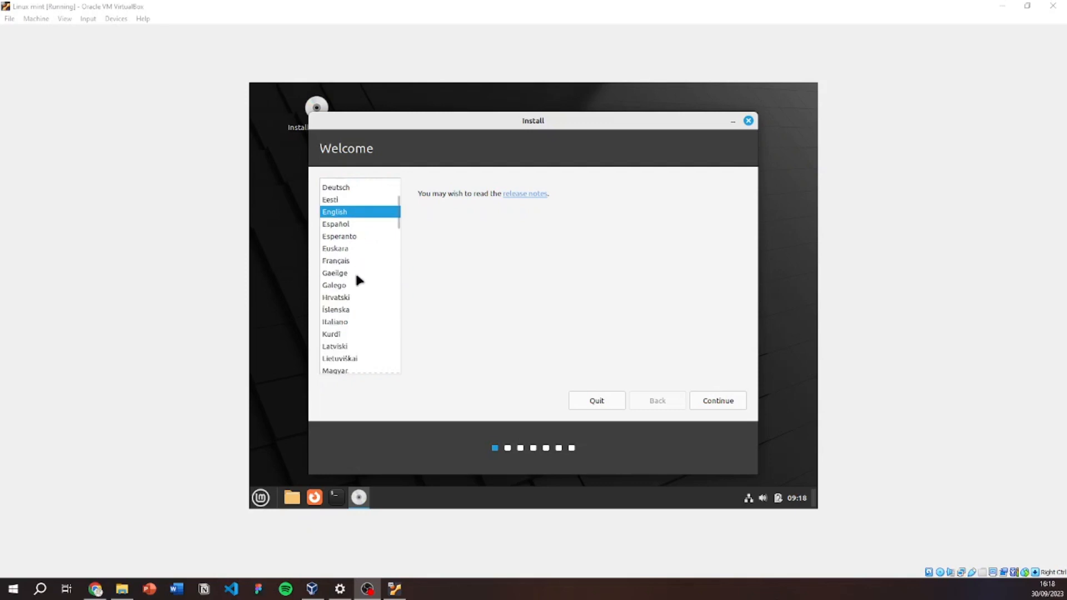
scroll(358, 279, up, 3)
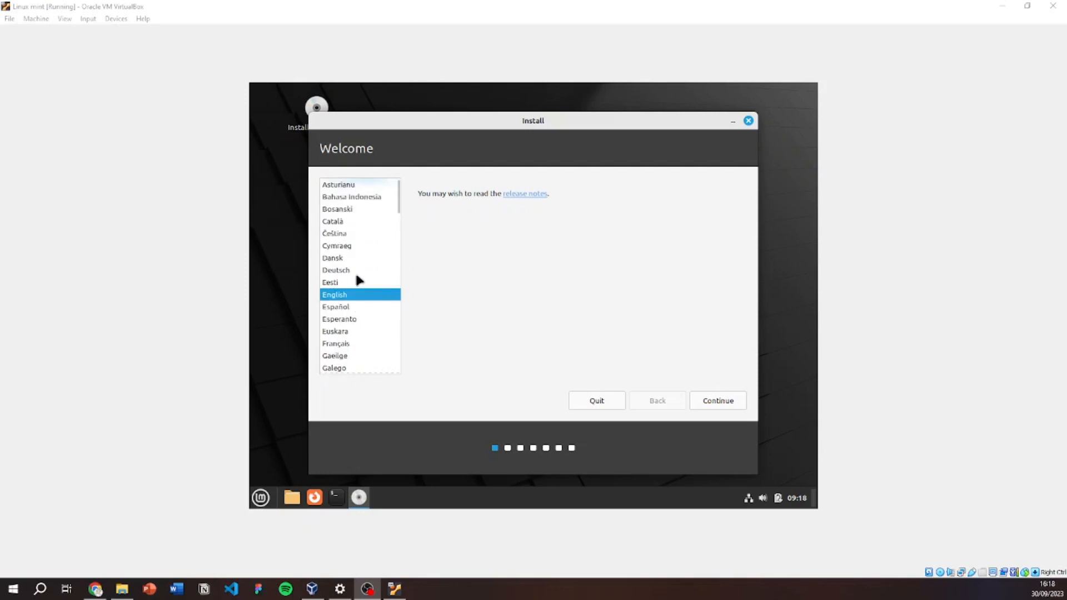
click(733, 402)
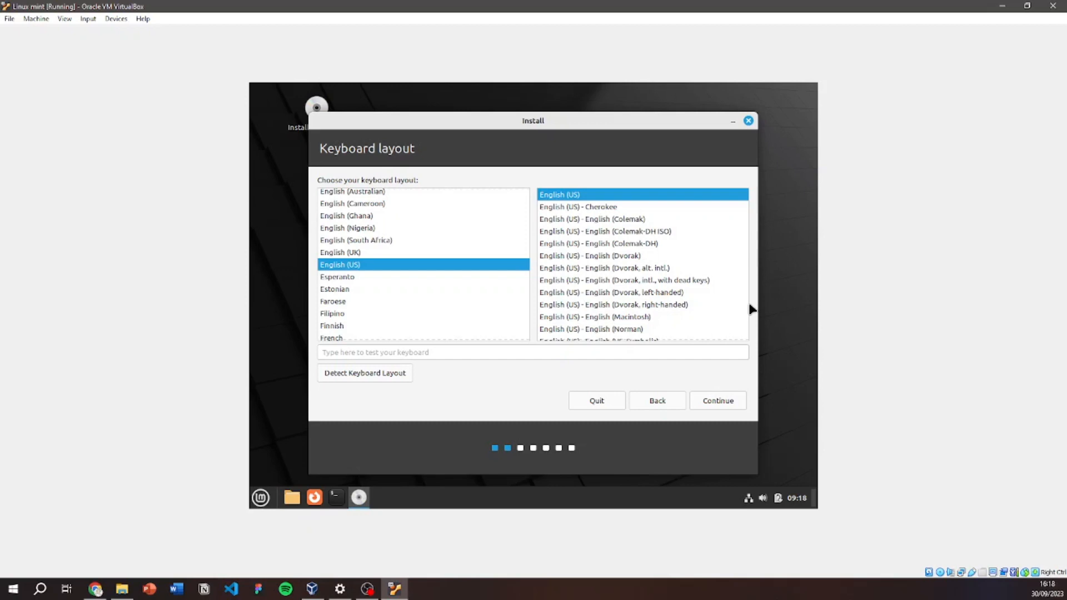
click(734, 399)
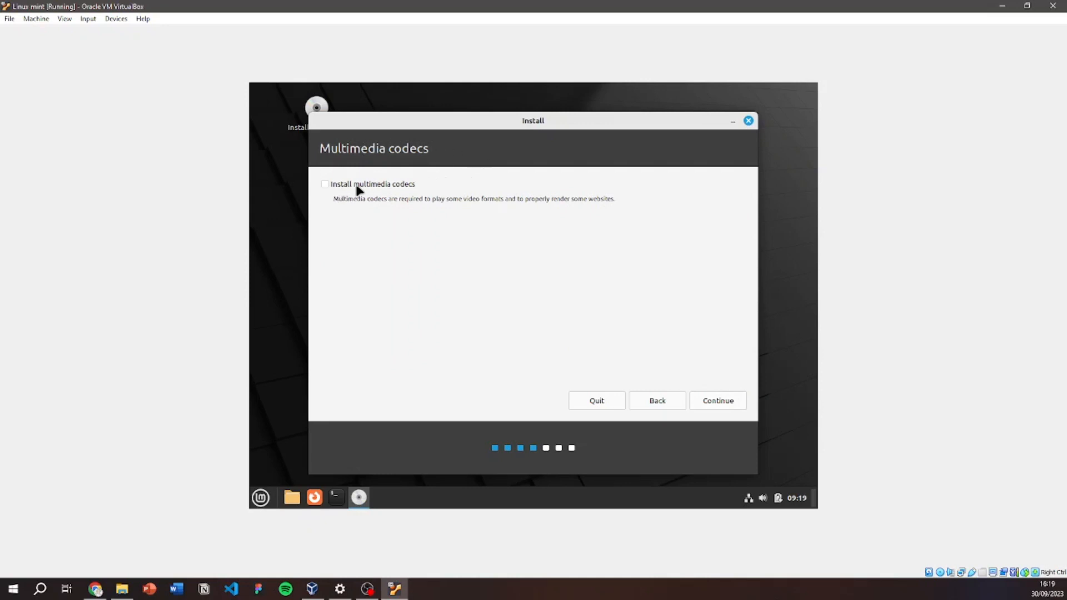
click(376, 187)
click(730, 408)
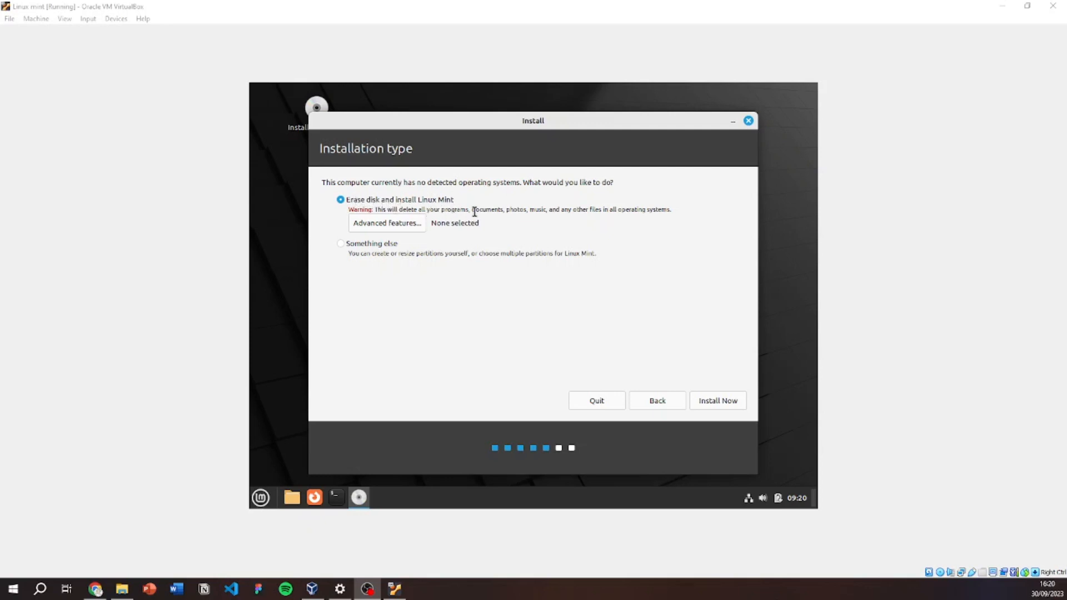
Install with Erase disk and install Linux Mint, confirming the partition changes be written to disk.
click(716, 403)
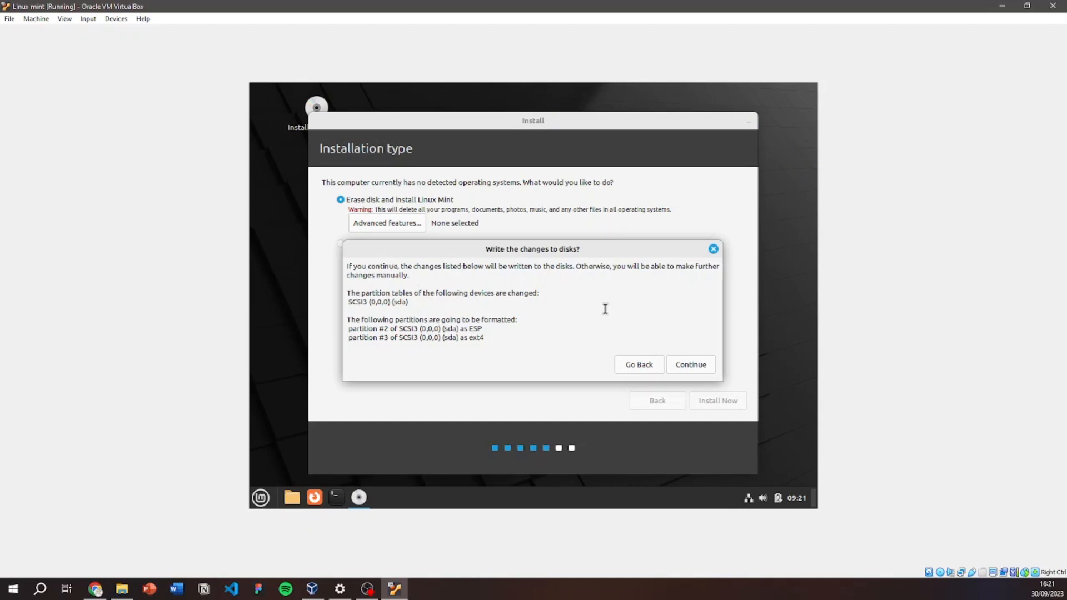
click(690, 365)
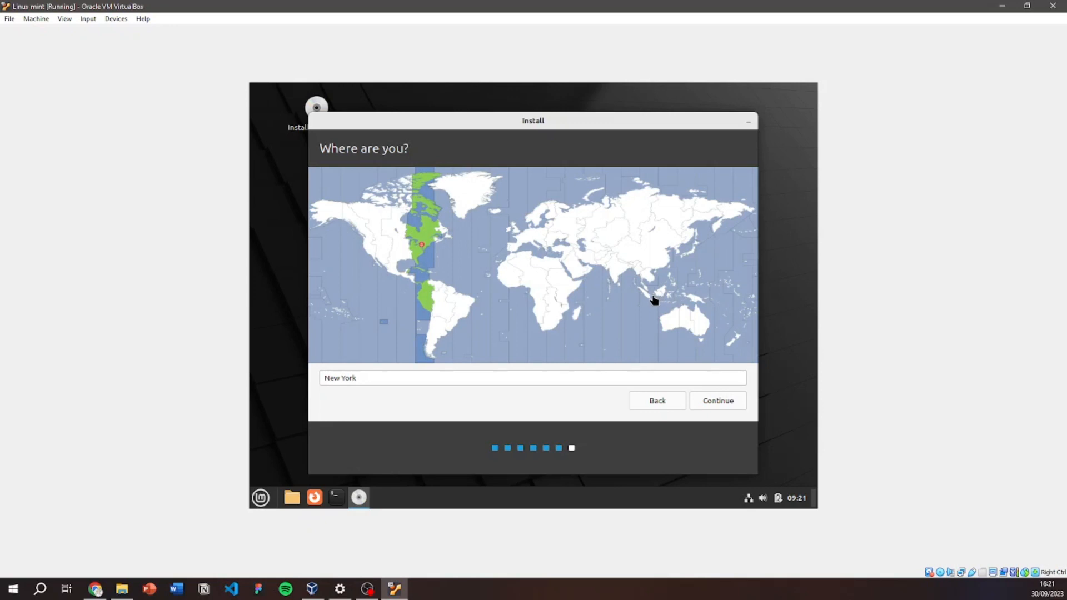
Set the location to Jakarta and enter 'User' as the account name and username.
click(650, 300)
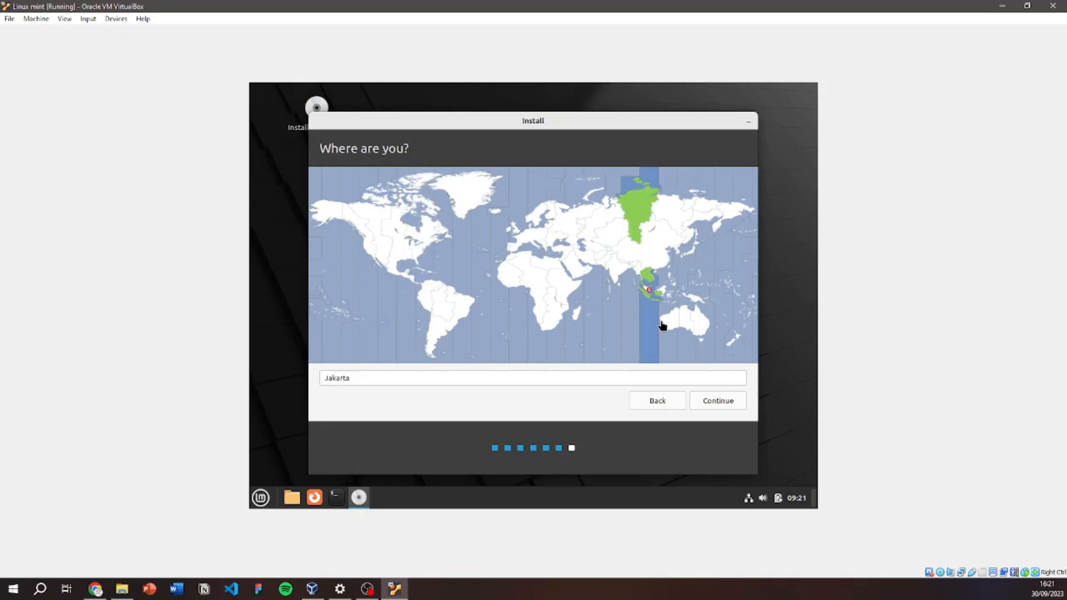
click(733, 401)
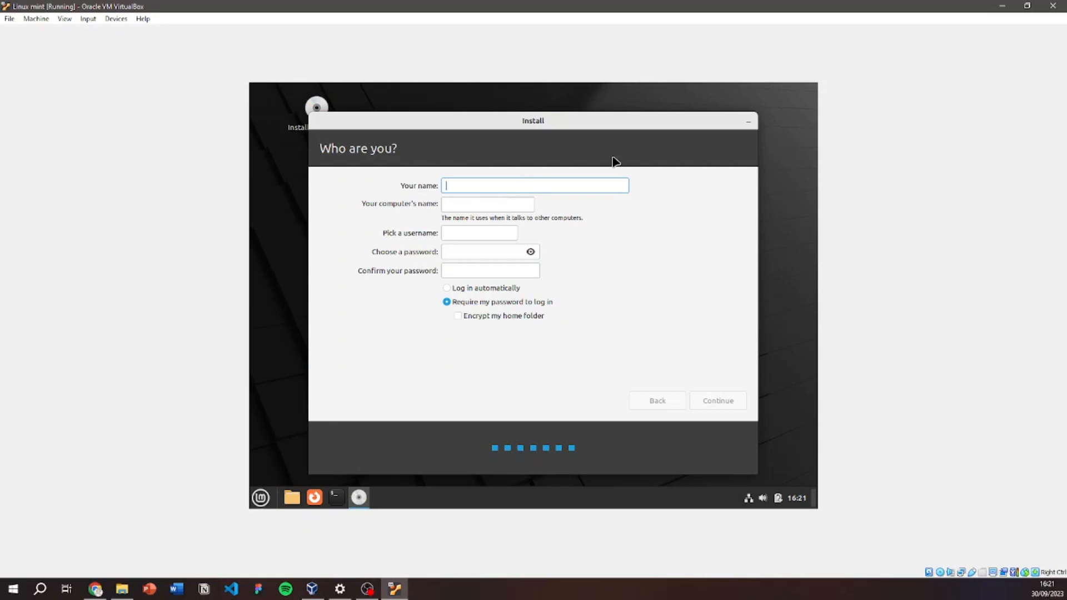
text(User)
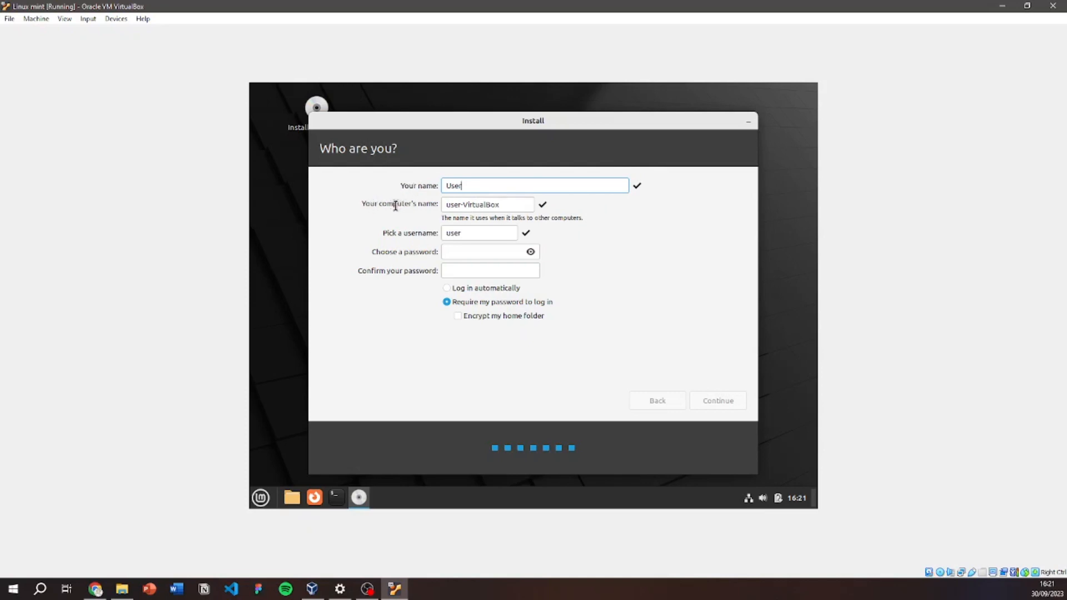
click(469, 233)
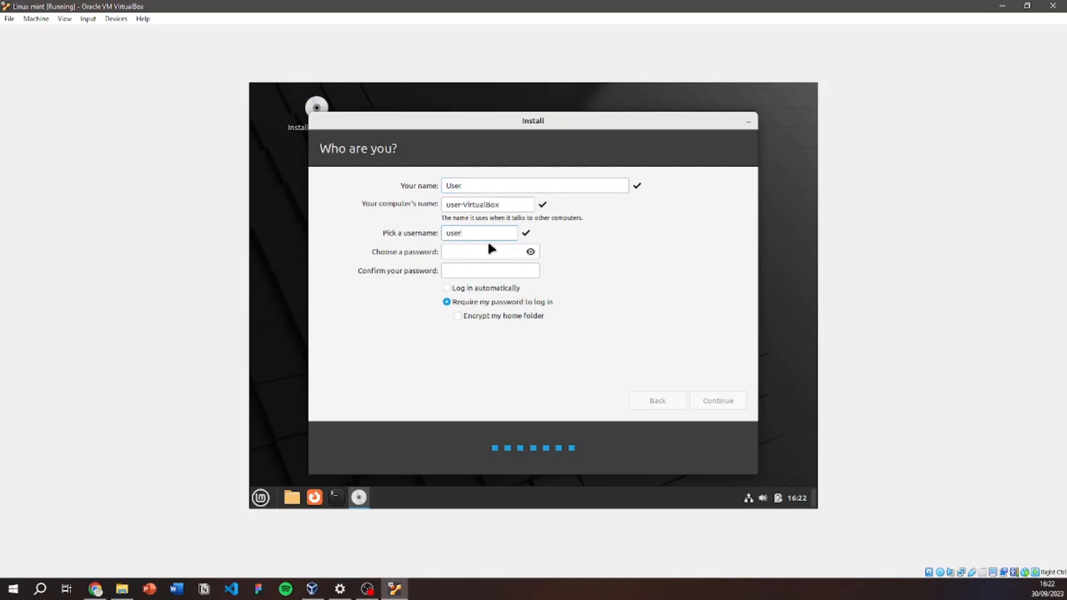
key(BackSpace)
text(r)
Enter the account password and retype the same password in the confirmation field.
click(500, 253)
text(123456)
click(458, 272)
text(12)
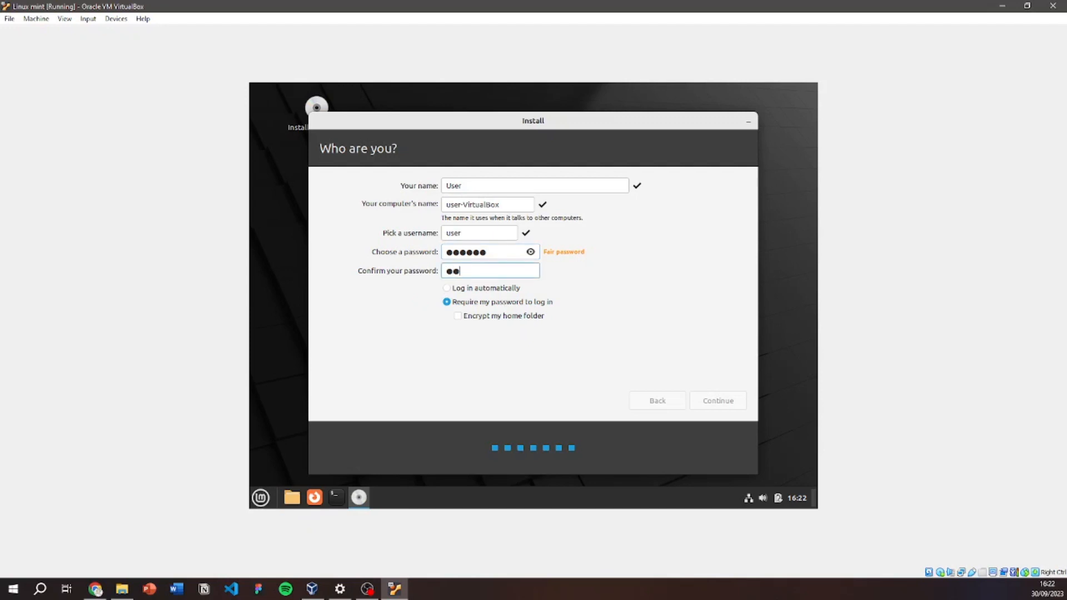
text(3456)
Submit the Who are you? account details to start the Linux Mint installation.
click(734, 400)
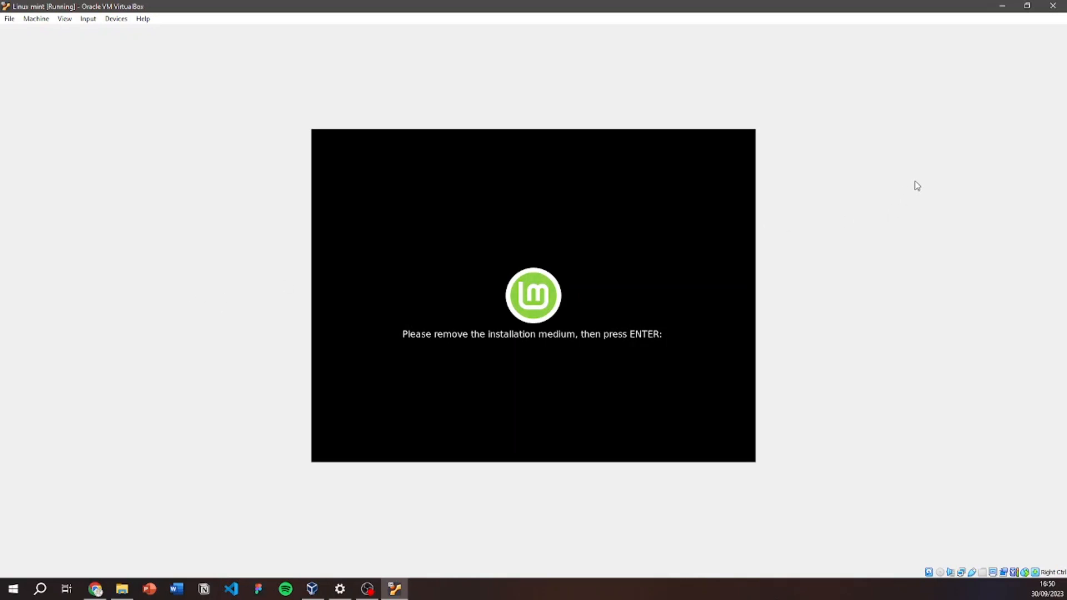
Verify the VM's IDE optical drive shows Empty in Storage settings, then reboot the VM.
click(1012, 5)
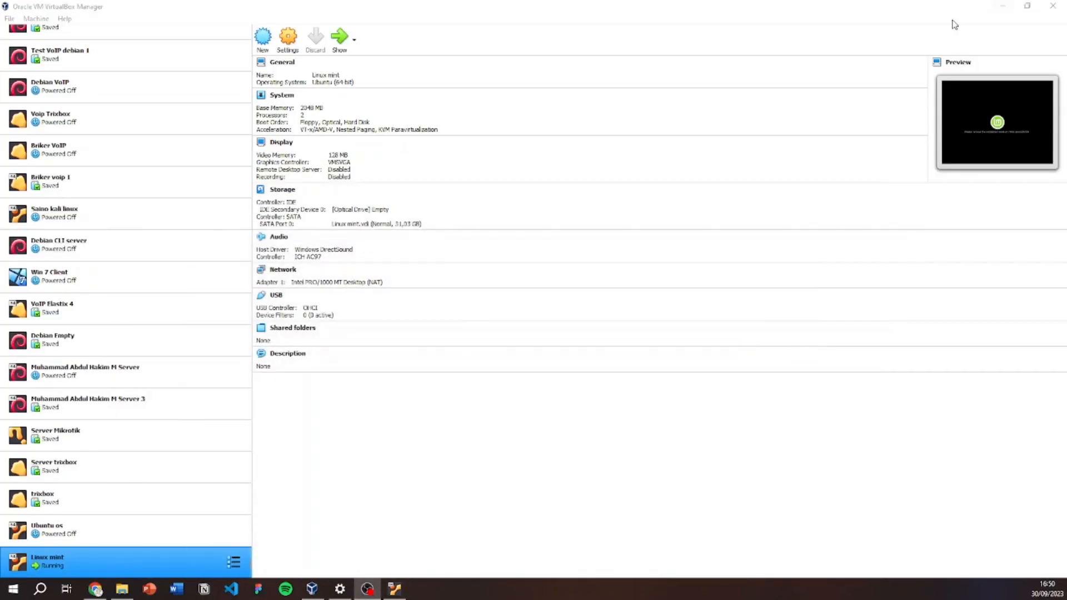
click(291, 43)
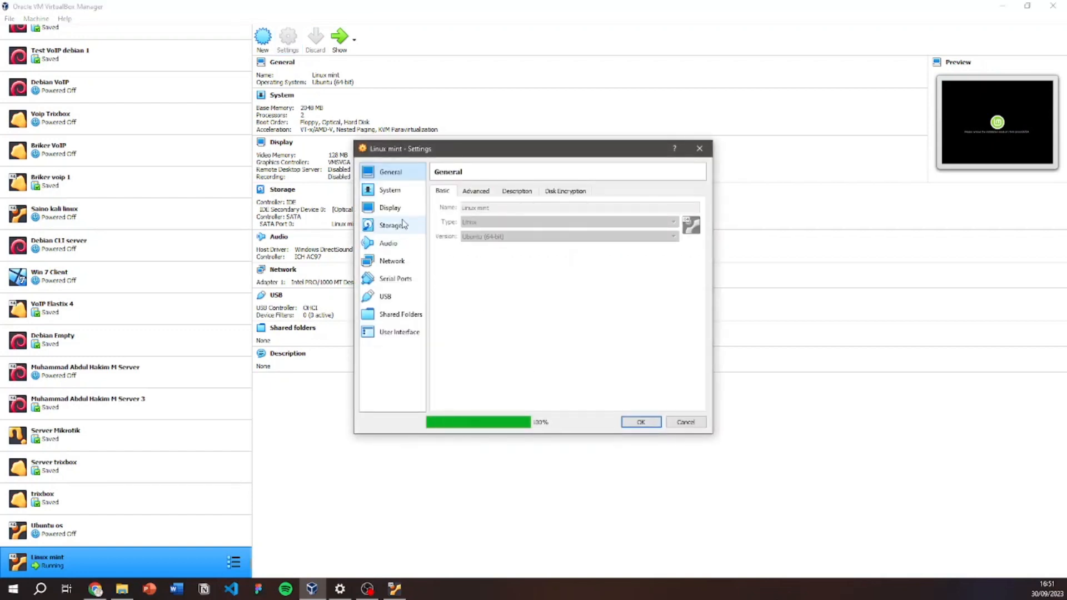
click(408, 227)
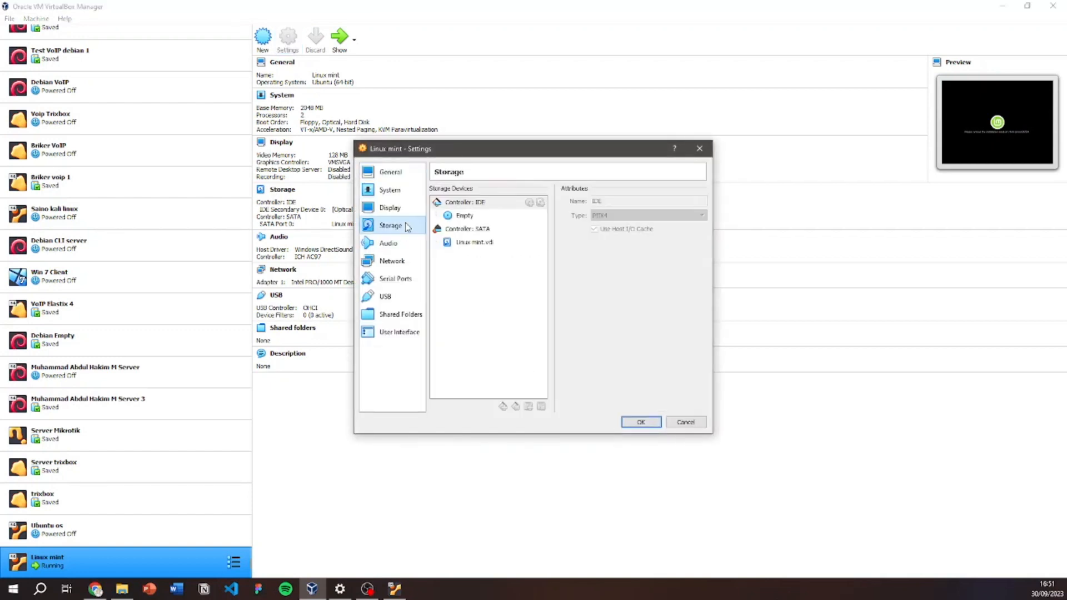
click(465, 217)
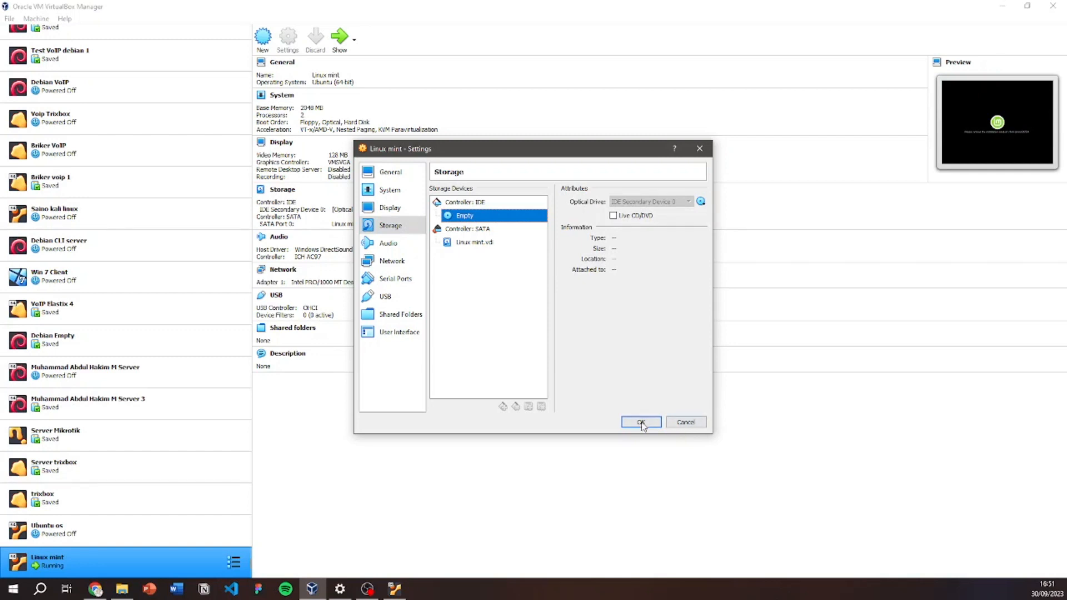
click(686, 423)
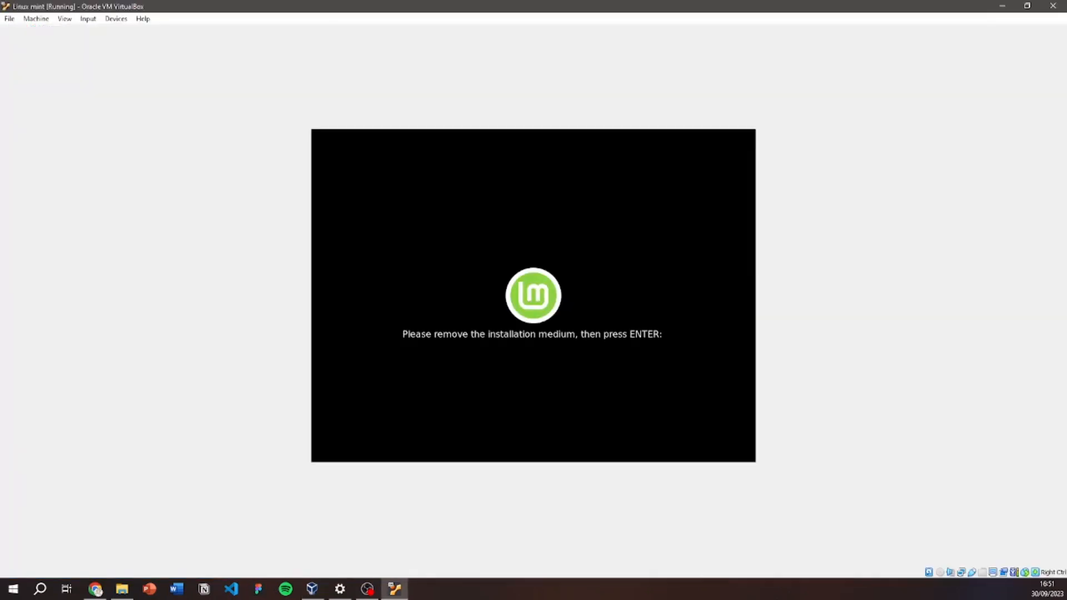
key(Return)
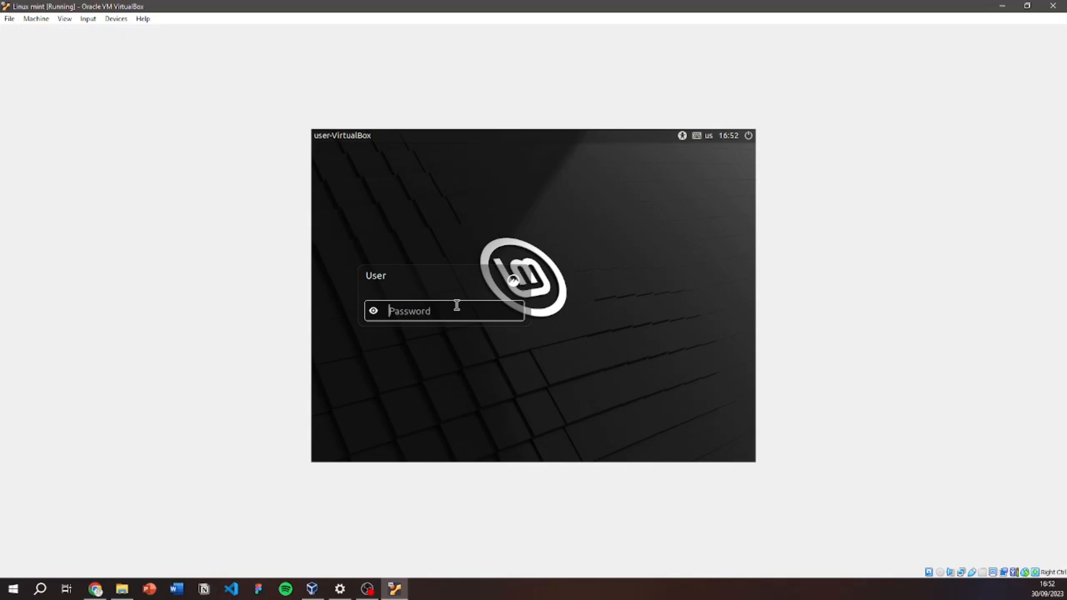
Log in with the account password, close the Welcome to Linux Mint screen, and launch Firefox.
text(passwo)
key(Return)
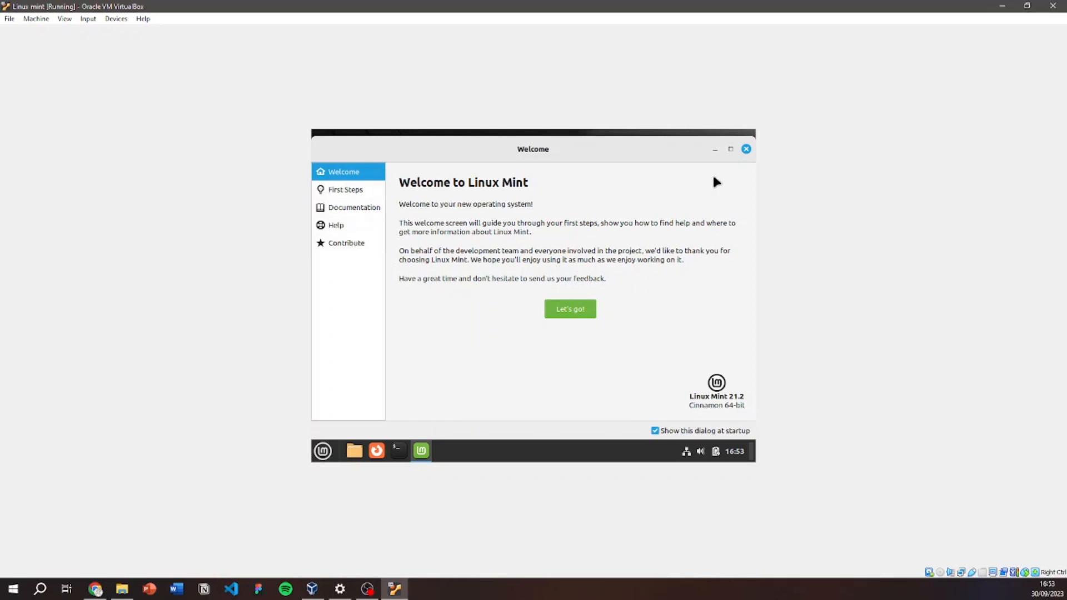
click(747, 149)
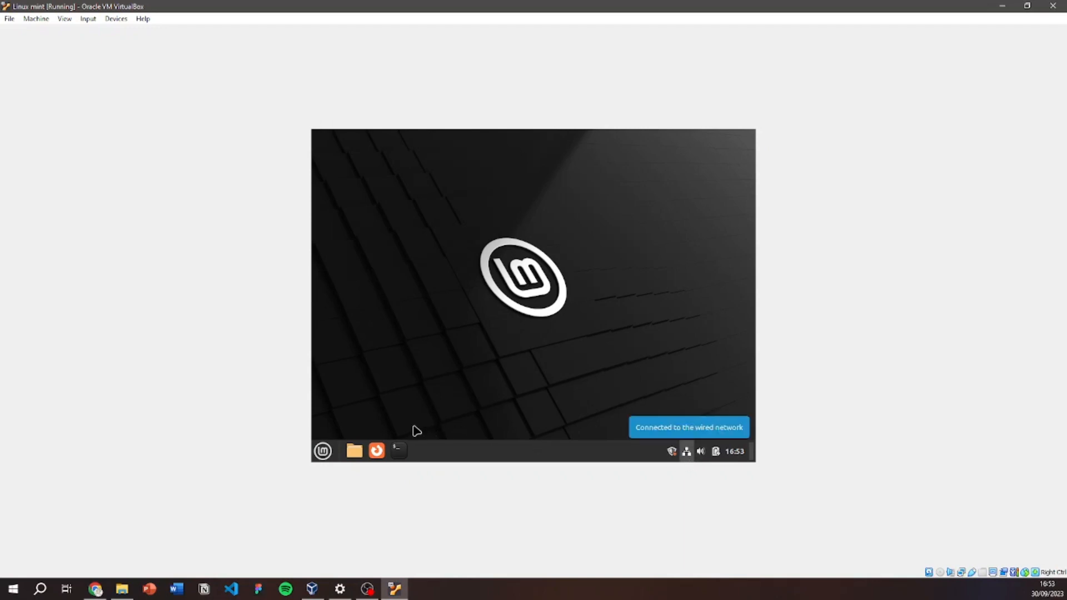
click(382, 454)
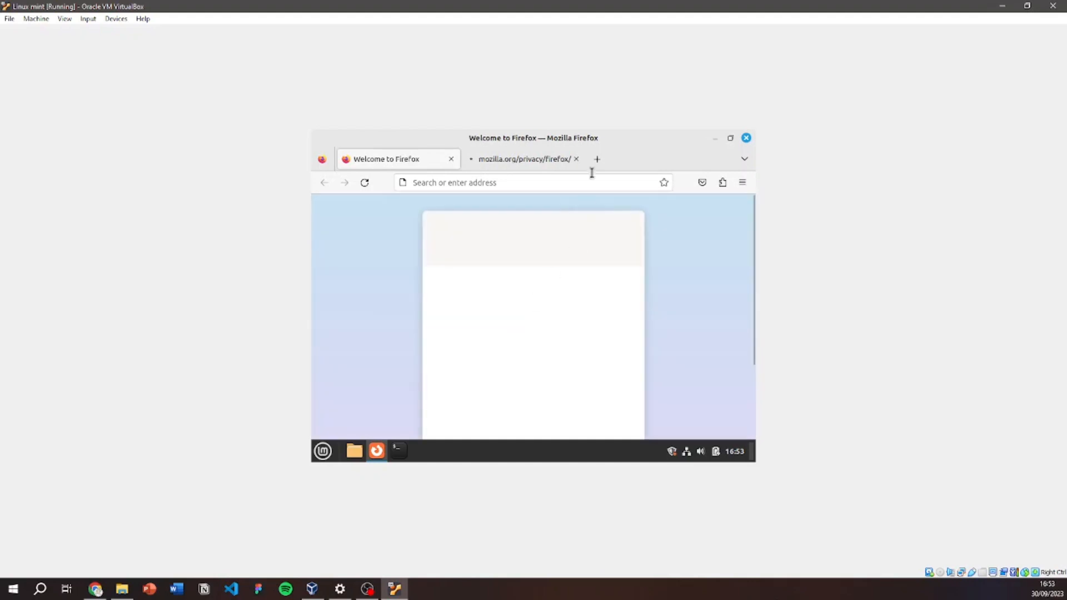
Run the fast.com internet speed test in a new tab.
click(598, 159)
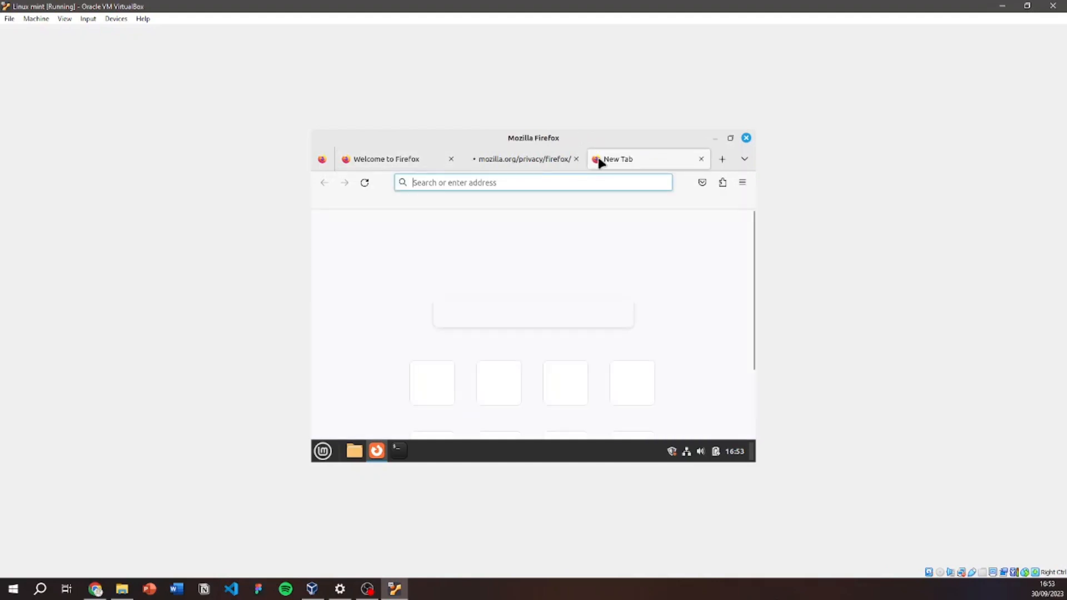
text(fast)
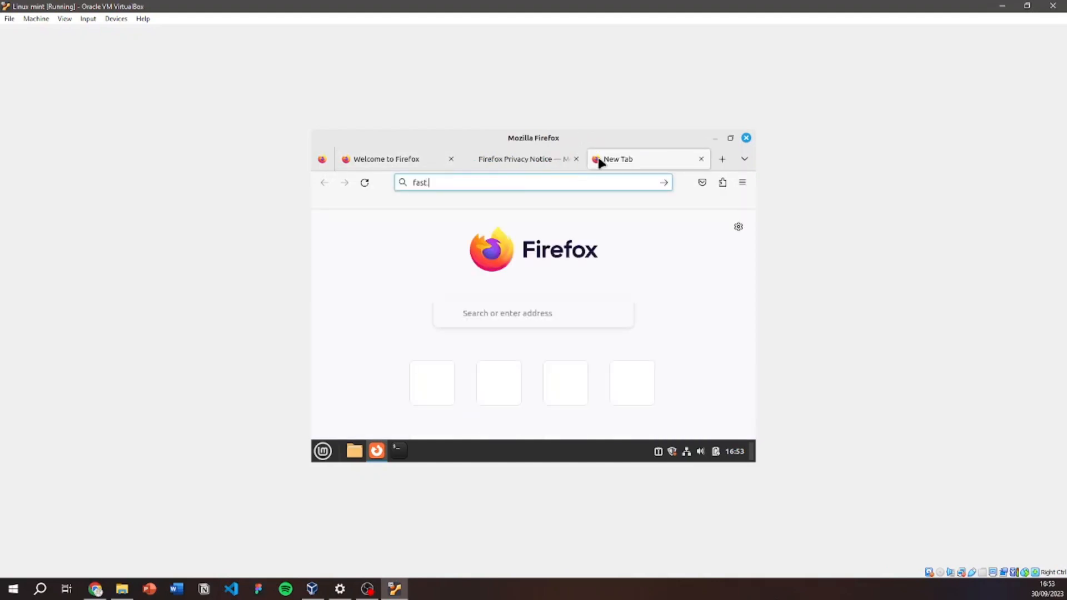
text(.com)
key(Return)
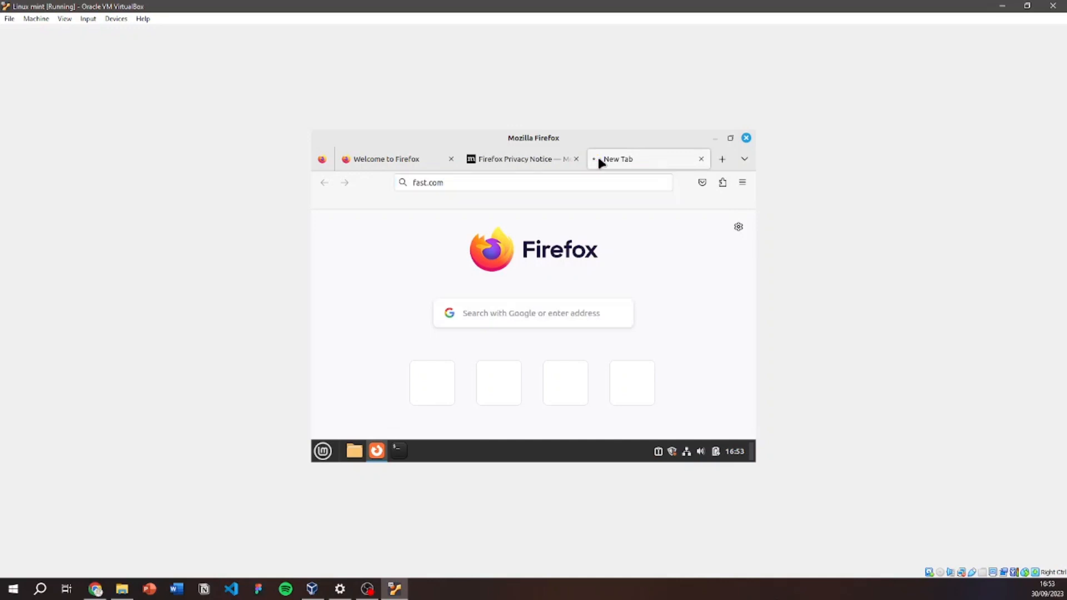
Open YouTube in another tab, check the 16 Mbps result and YouTube, then close Firefox.
click(723, 160)
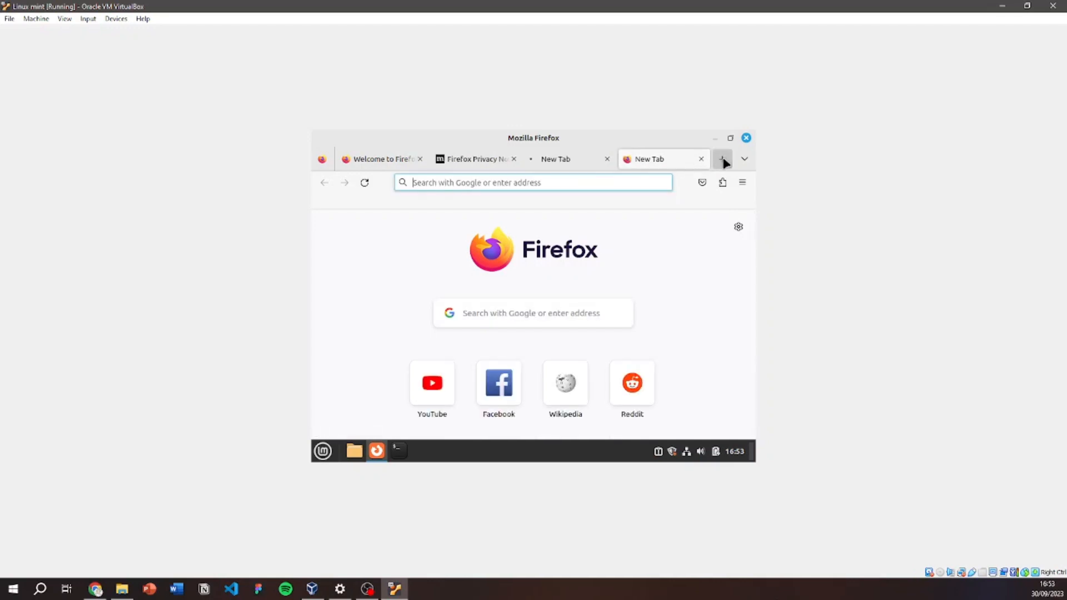
click(428, 391)
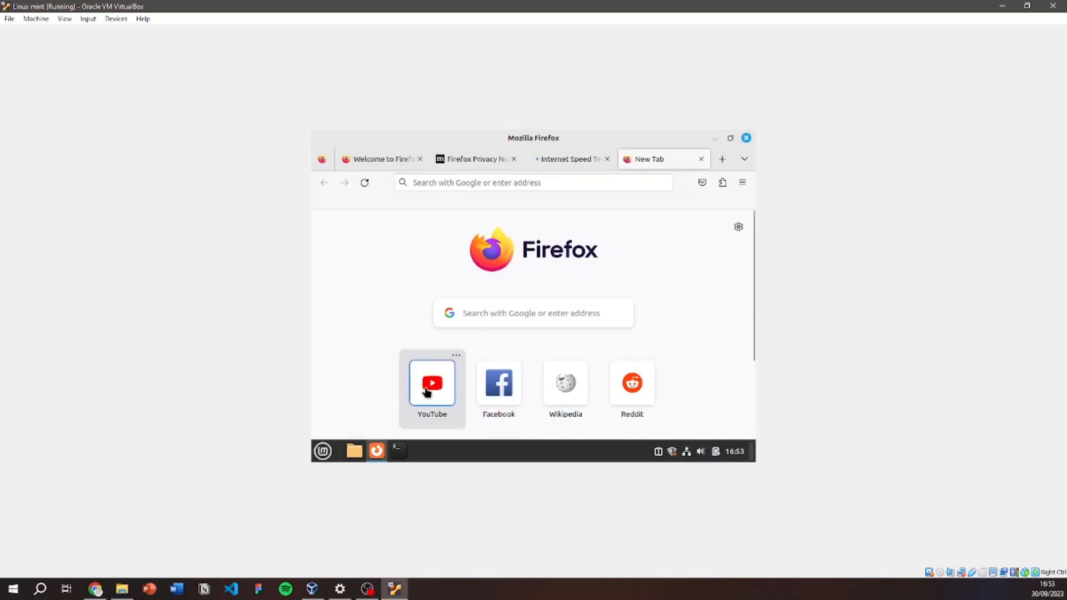
click(564, 166)
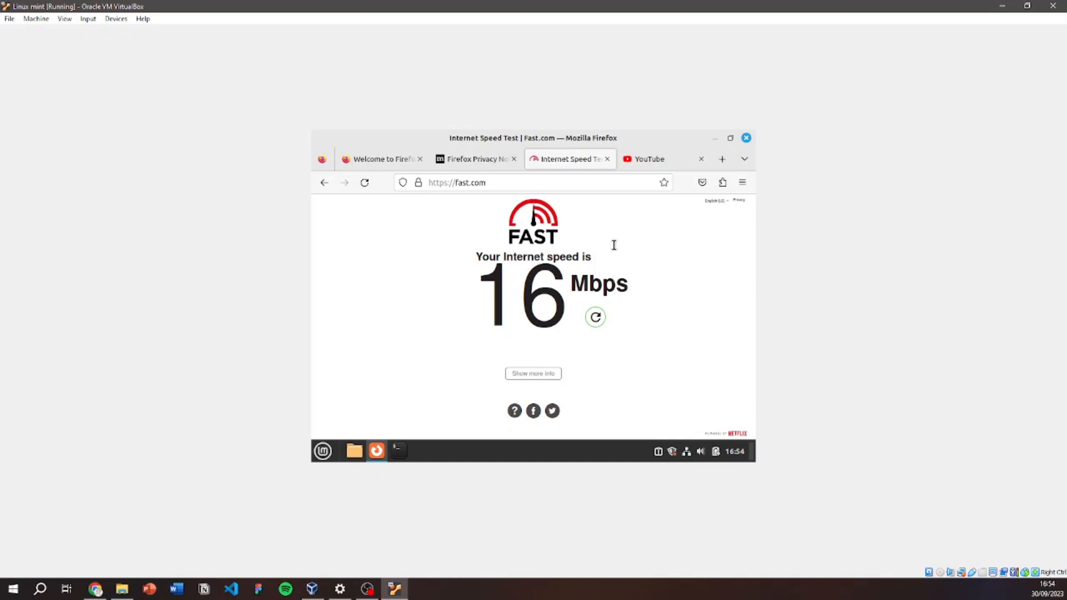
click(650, 165)
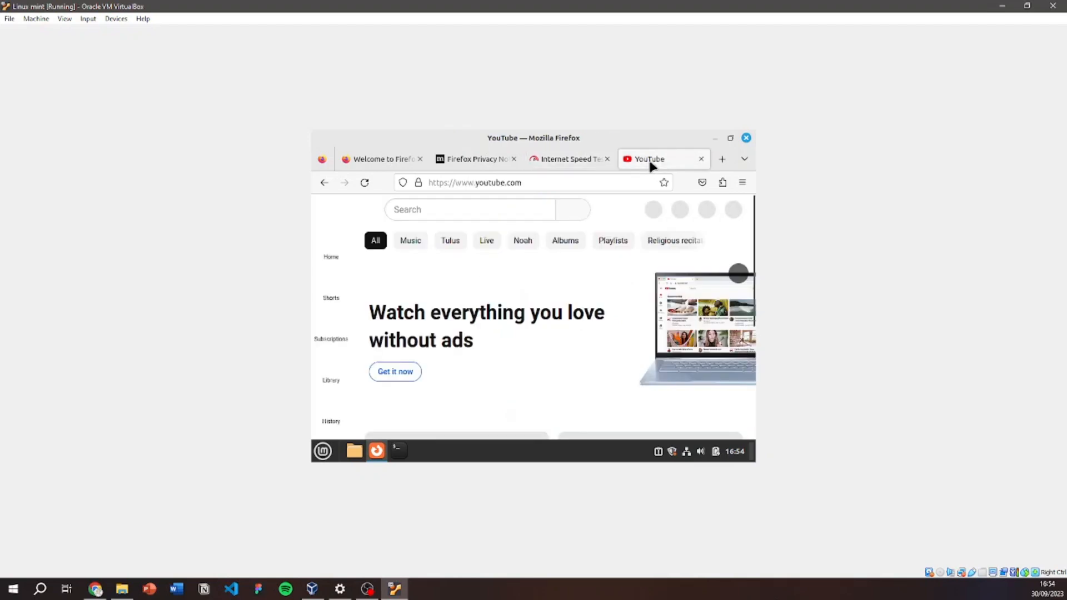
scroll(713, 314, down, 3)
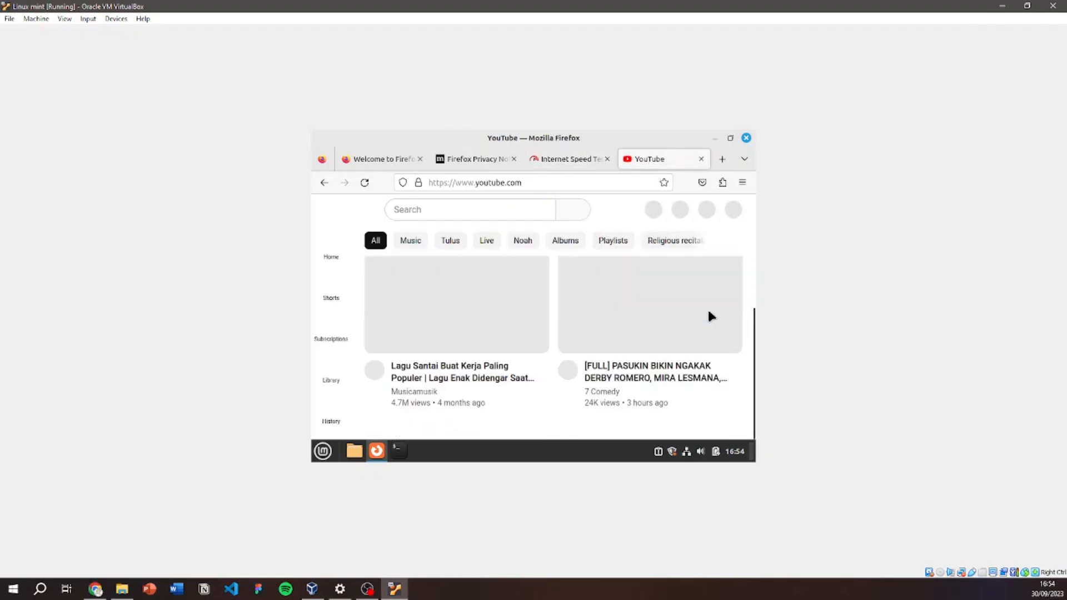
click(747, 138)
Set the desktop resolution to 1440 × 900 (16:10) in Display Settings, apply and keep it.
right_click(493, 253)
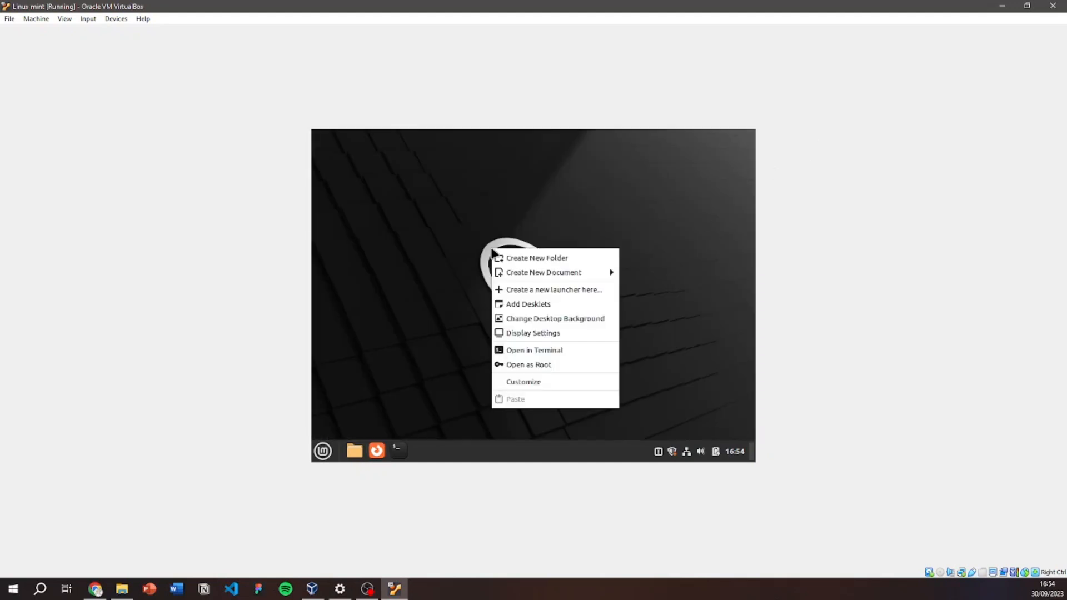
click(556, 334)
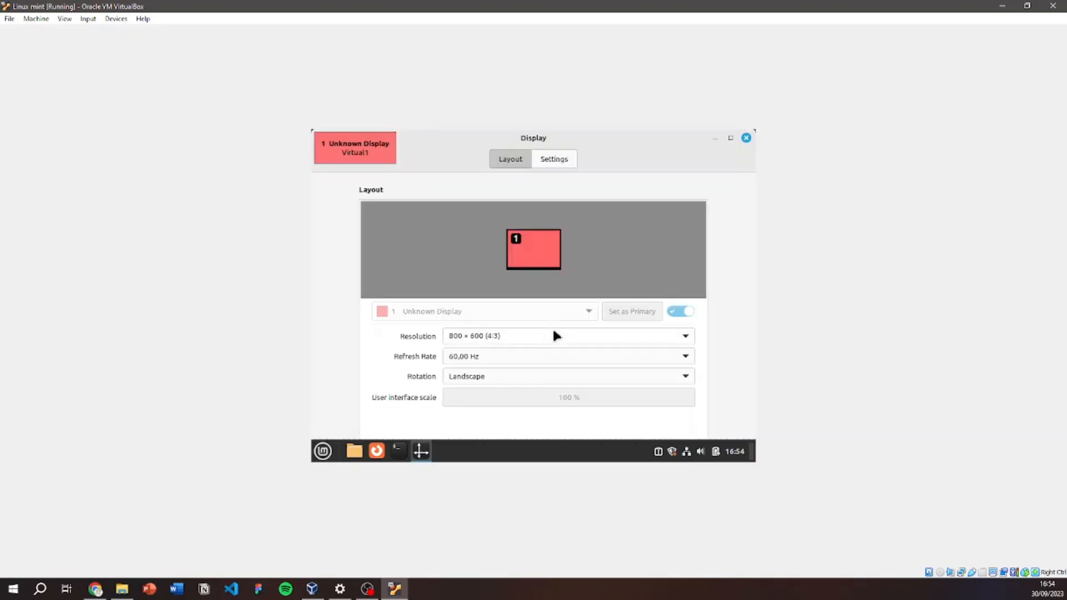
click(502, 336)
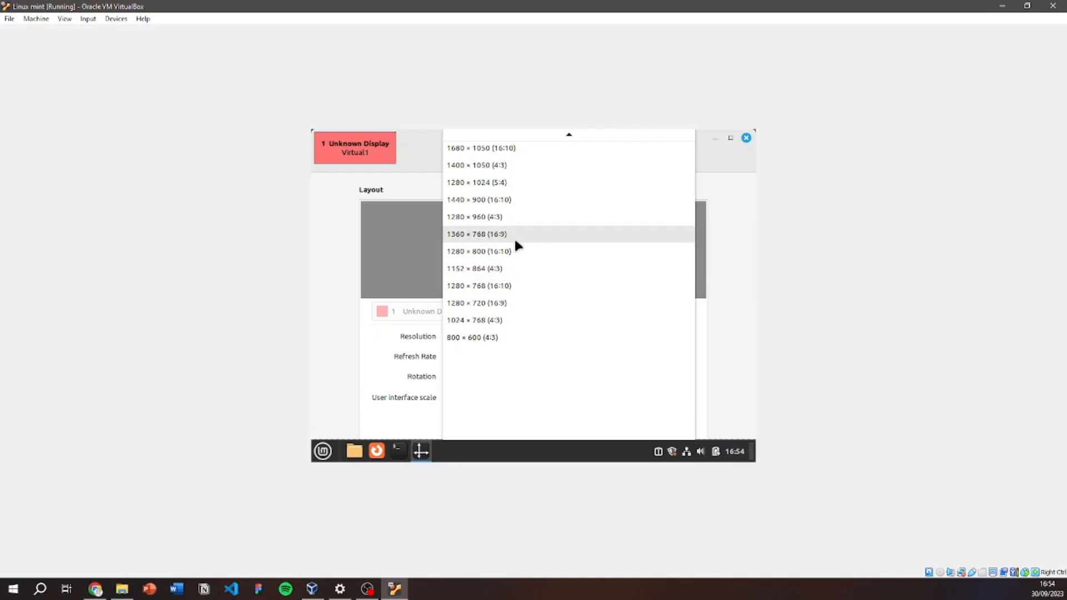
click(515, 201)
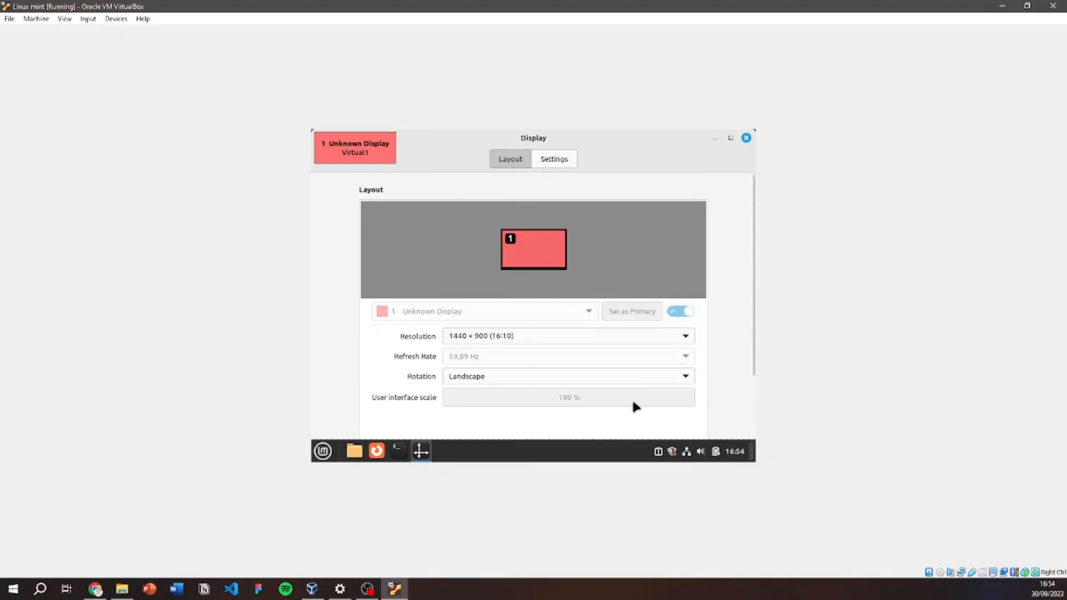
scroll(731, 314, down, 1)
scroll(732, 315, down, 2)
click(672, 416)
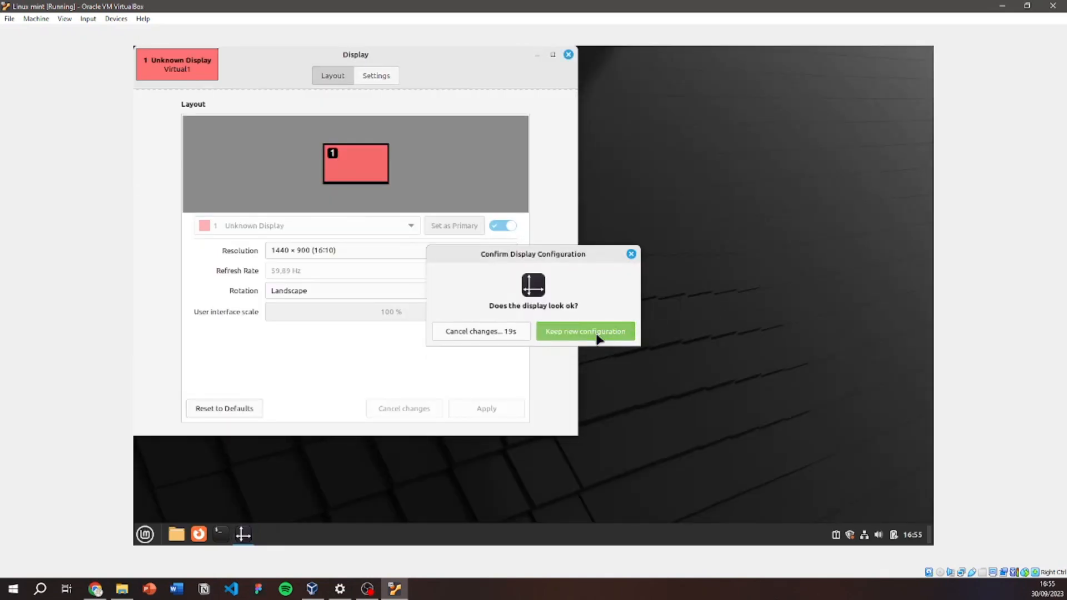
click(600, 337)
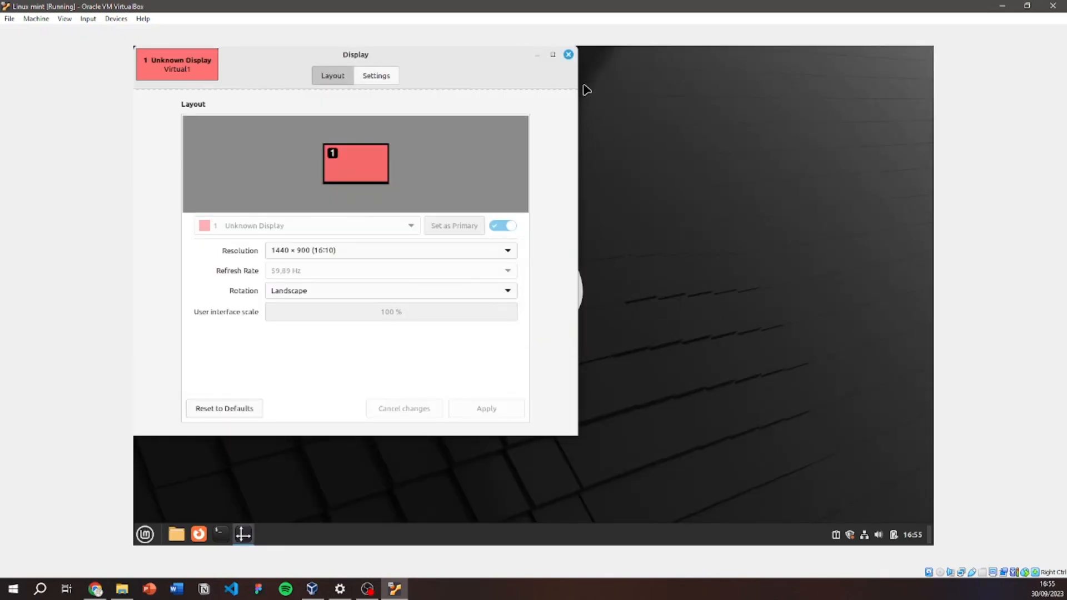
click(568, 55)
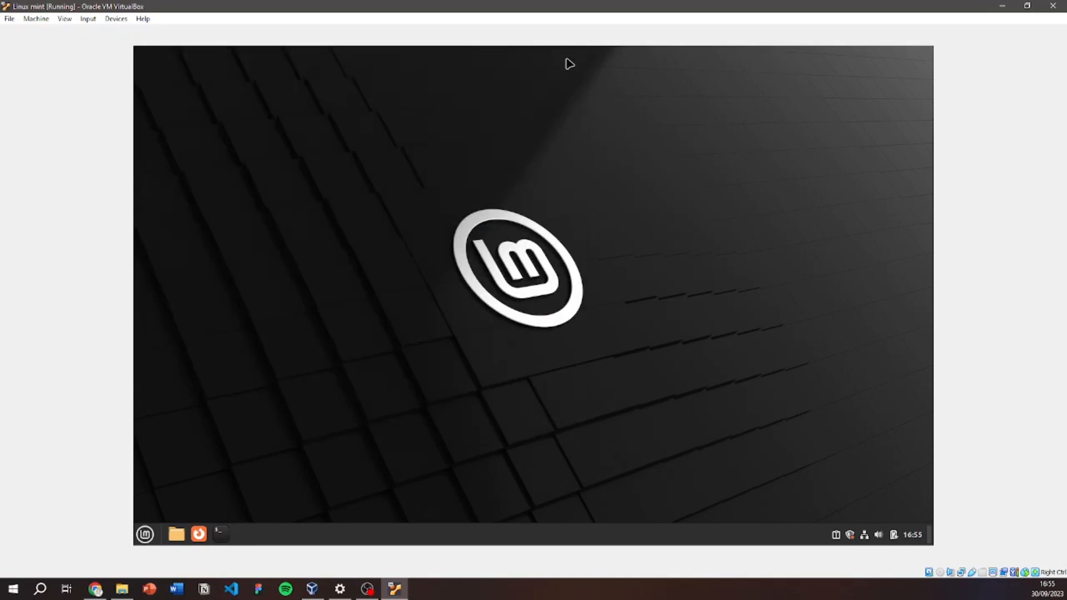